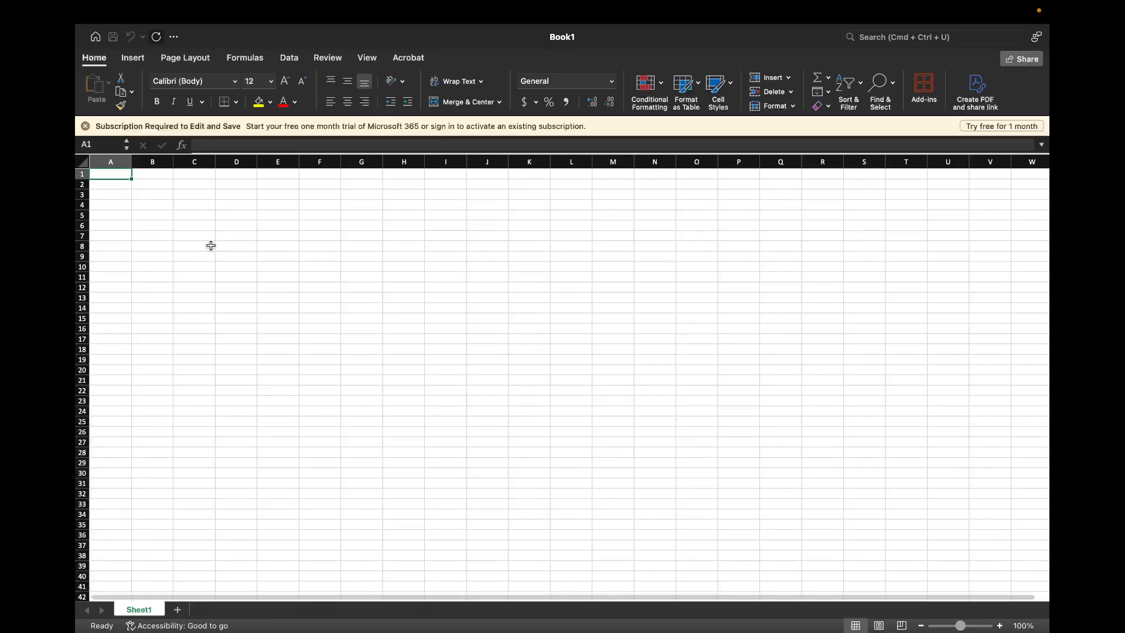
Highlight columns A through F one at a time, followed by rows 1 through 4, to show the sheet's structure
left_click(108, 161)
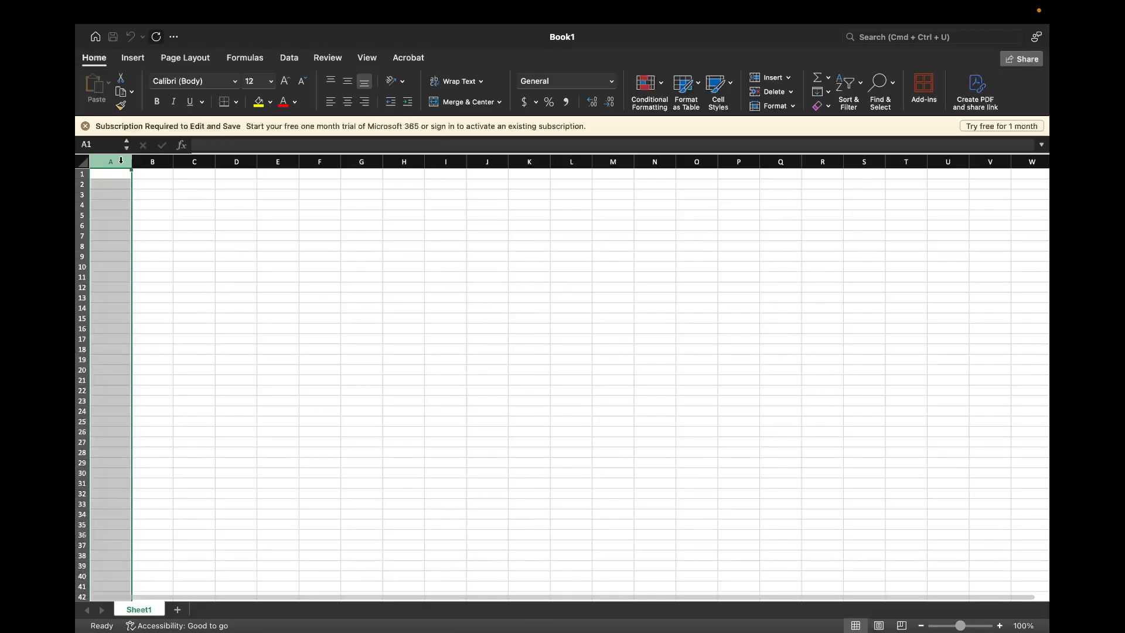
left_click(151, 162)
left_click(189, 162)
left_click(237, 162)
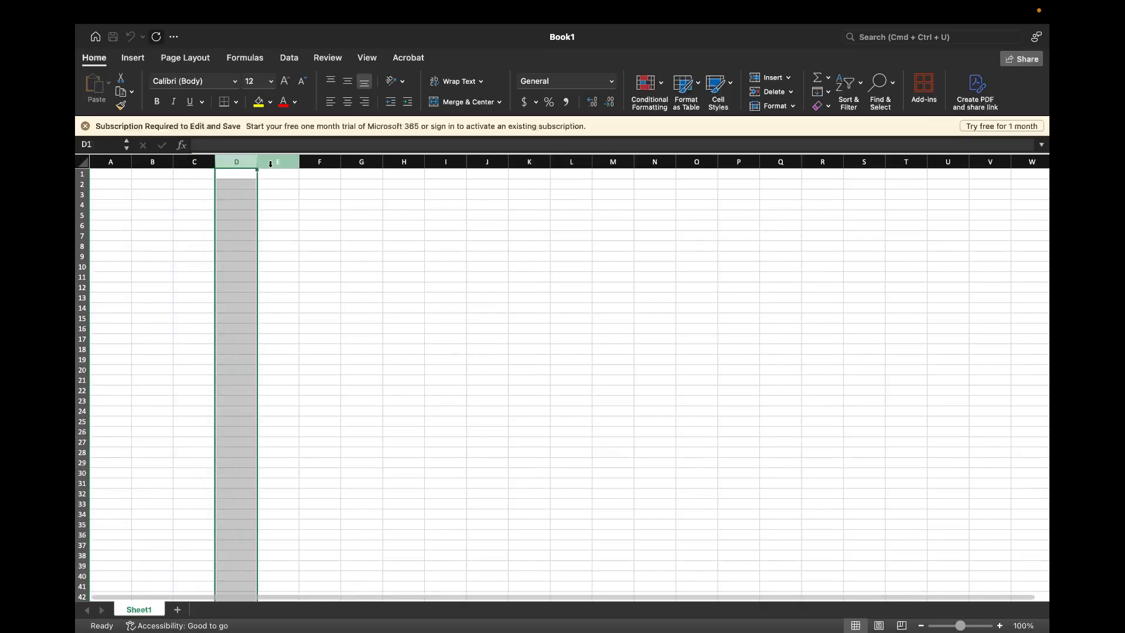
left_click(278, 162)
left_click(319, 163)
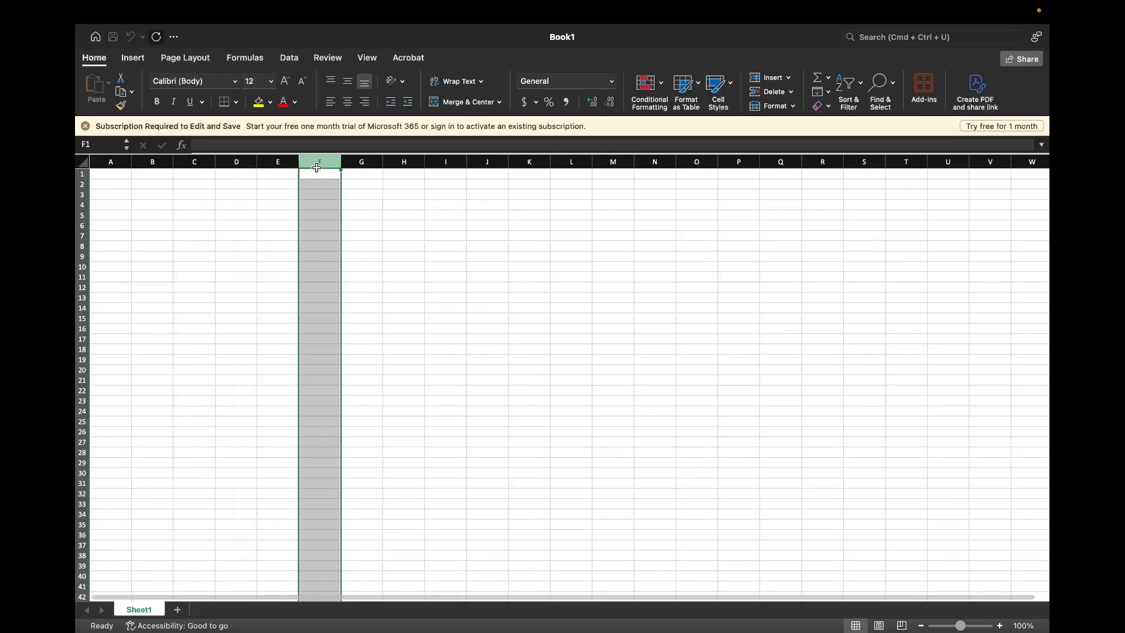
left_click(82, 175)
left_click(83, 184)
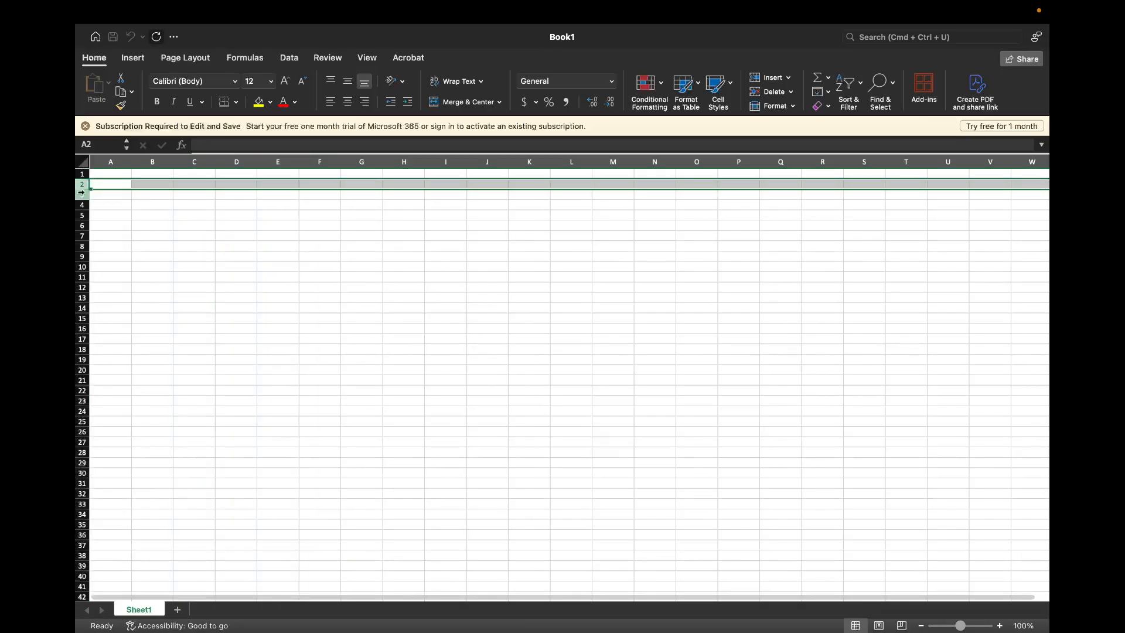
left_click(82, 194)
left_click(82, 204)
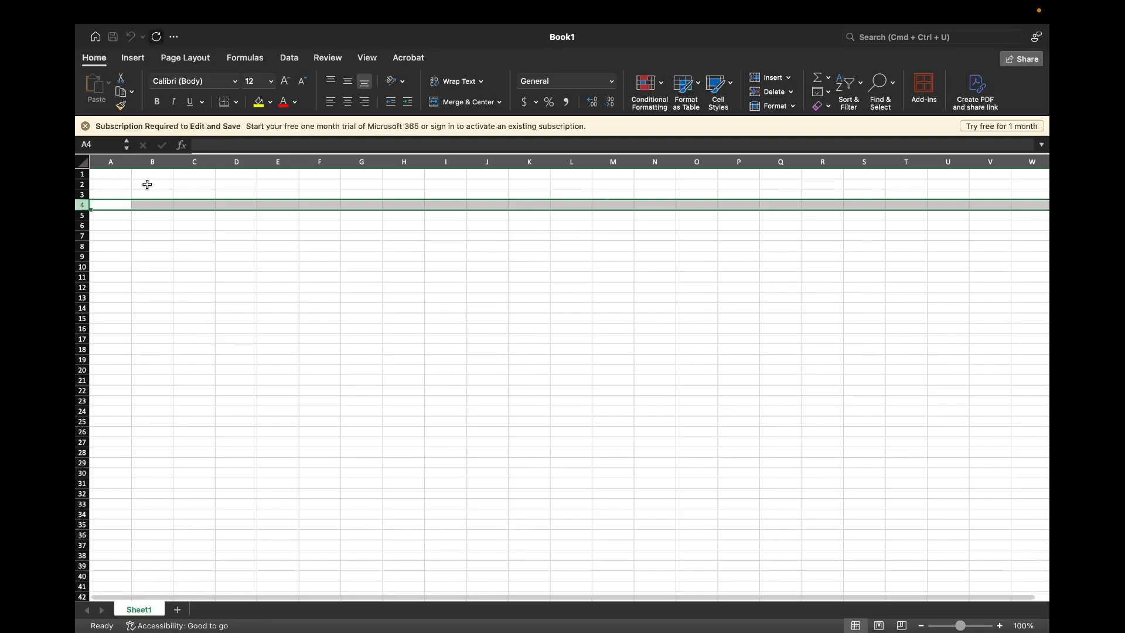
Select individual cells B2, A1 and C3, returning to A1, to show how cell references work
left_click(150, 185)
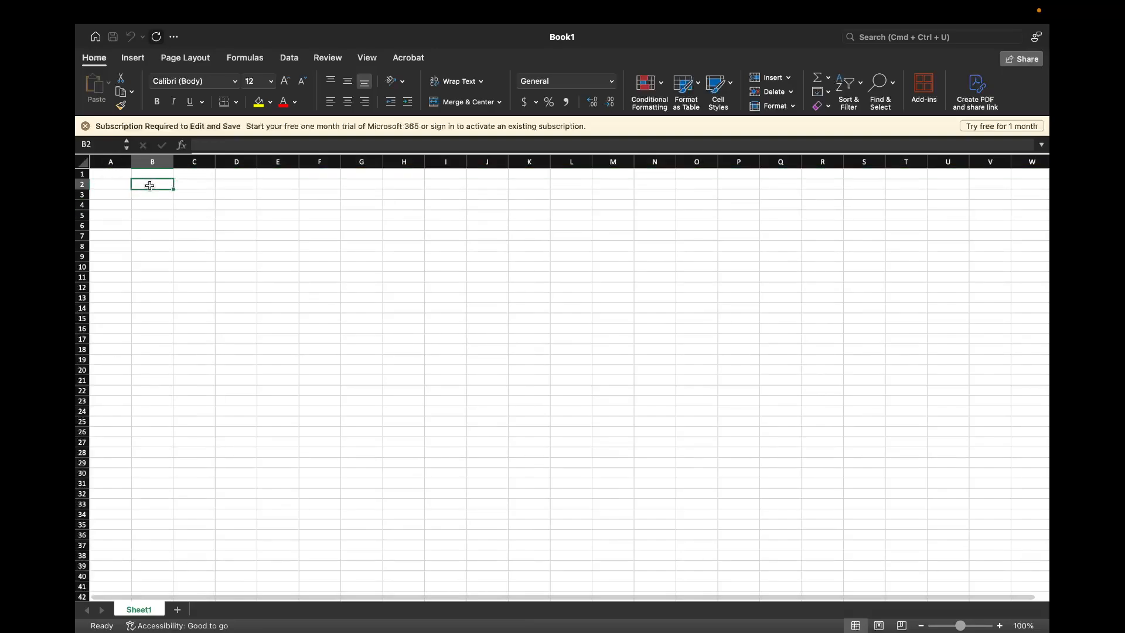
left_click(122, 175)
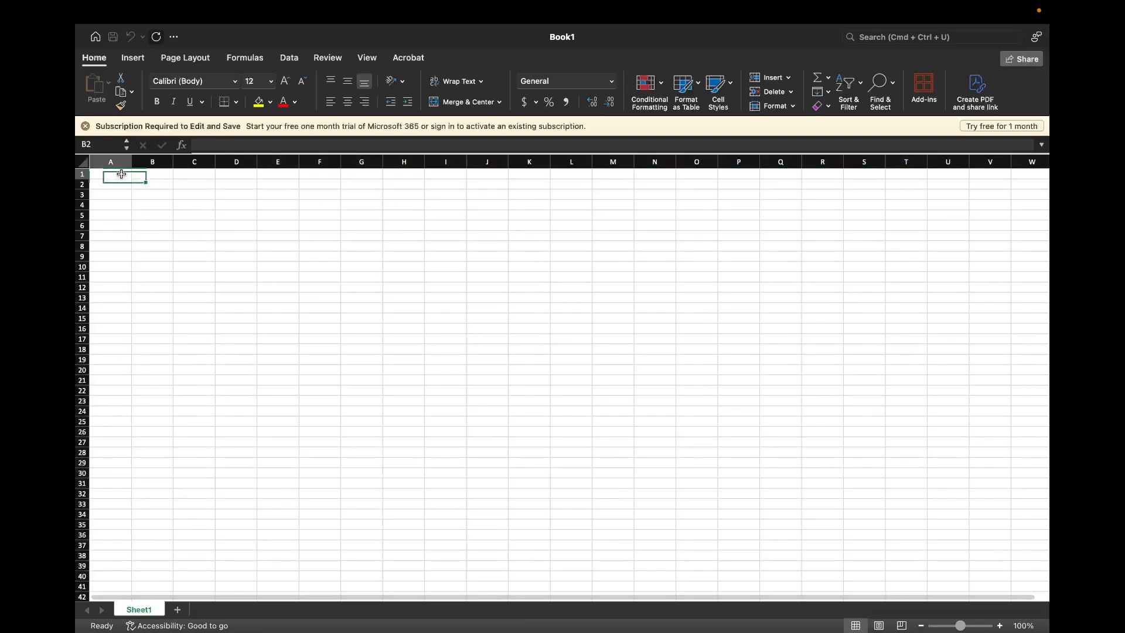
left_click(191, 197)
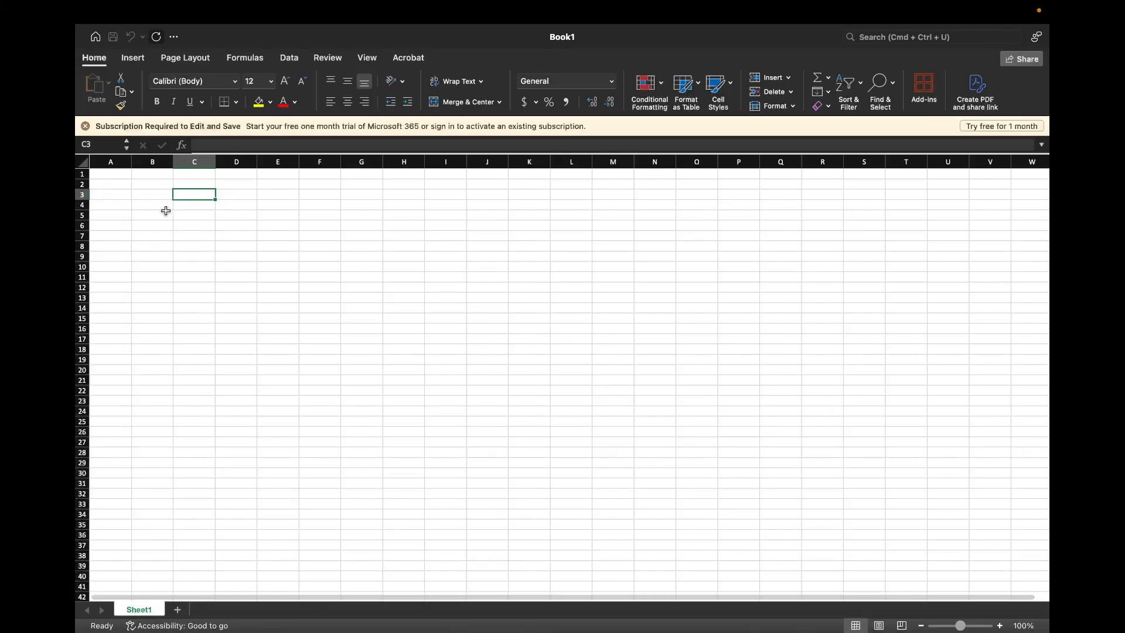
left_click(112, 175)
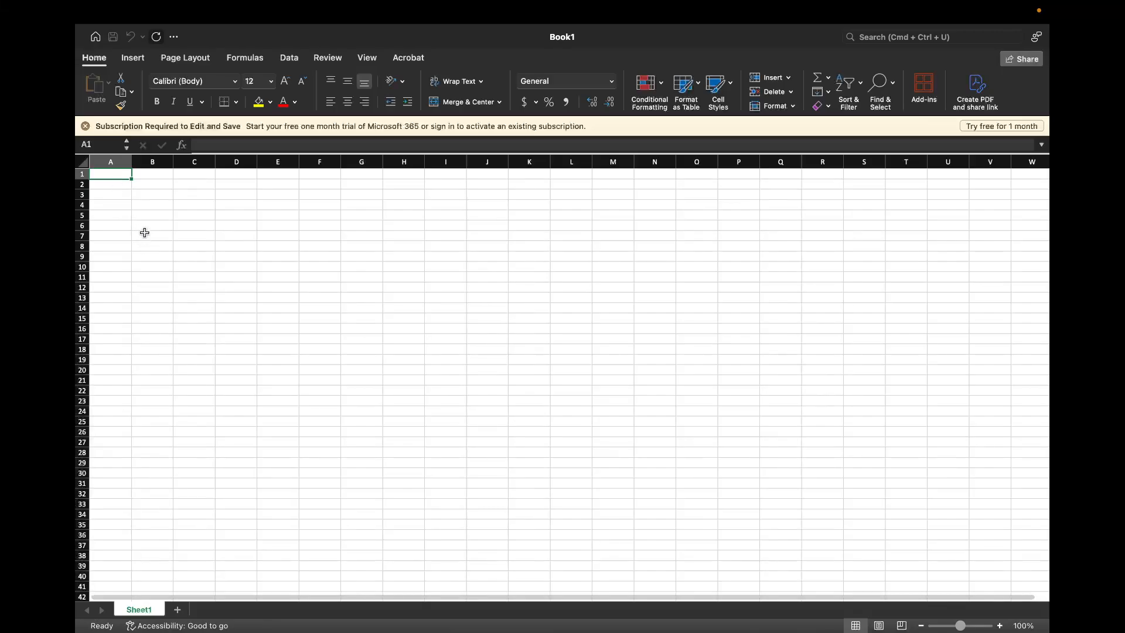
Enter the numbers 1, 2, 3 and 4 down column B, in cells B2 to B5
left_click(146, 186)
type("1")
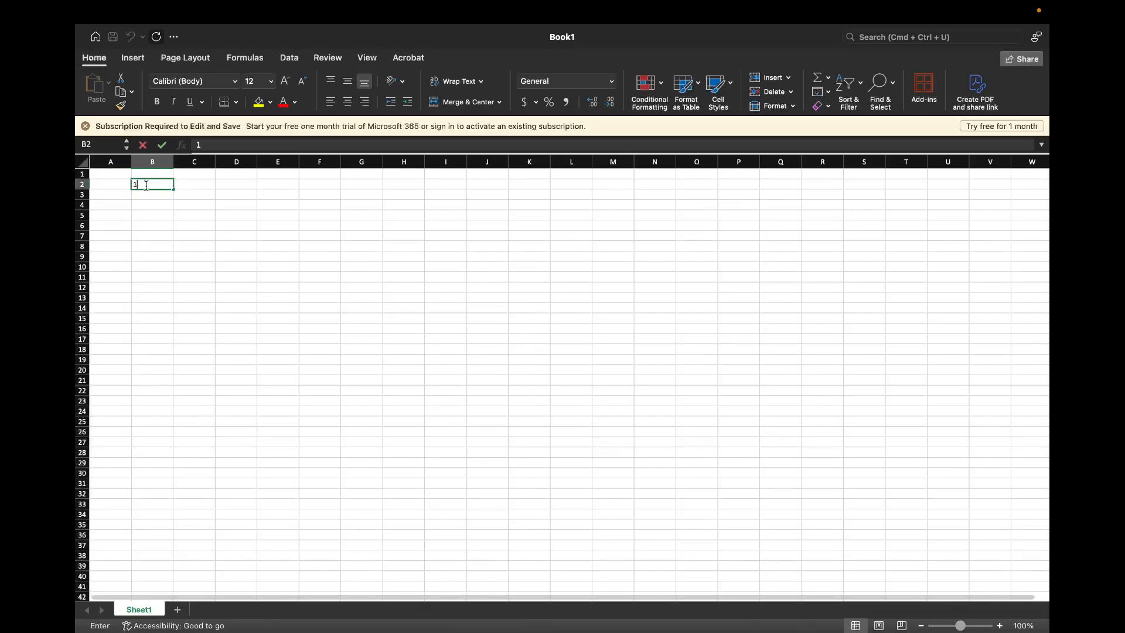
key("Return")
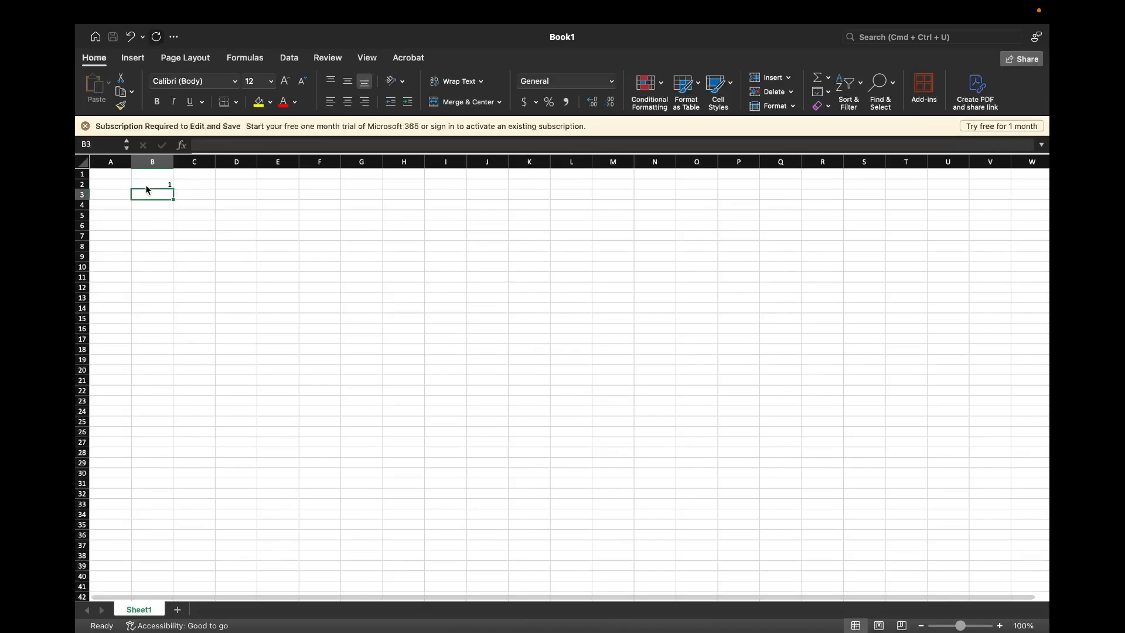
type("2")
key("Return")
type("3")
key("Return")
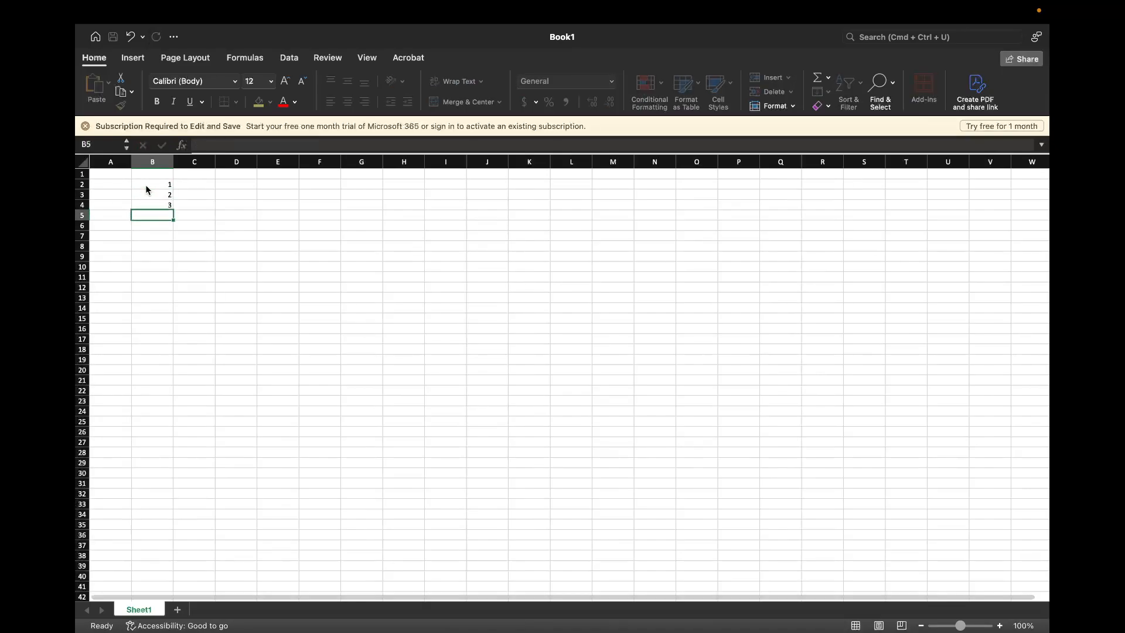
type("4")
key("Return")
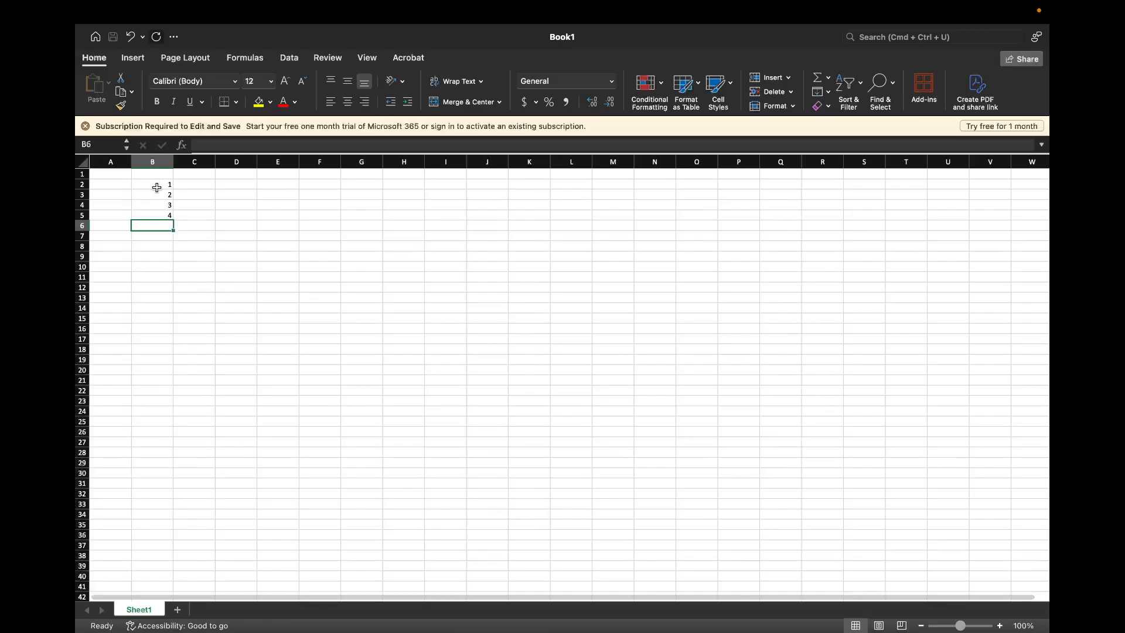
Enter the numbers 2, 3, 4, 5 and 6 across row 2, in cells C2 to G2
left_click(184, 185)
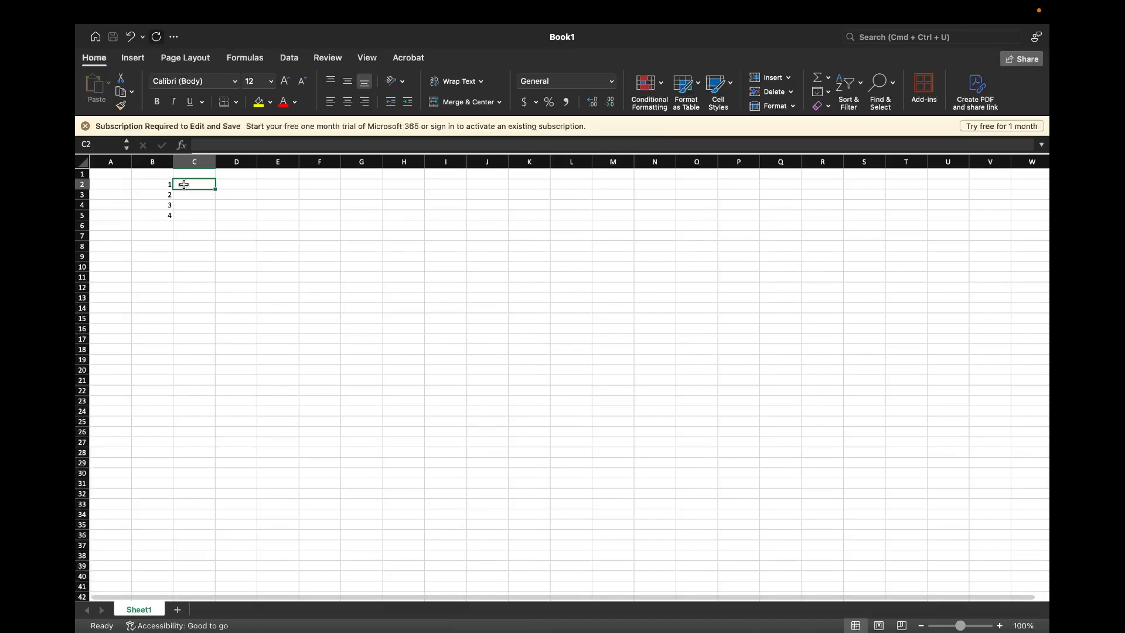
type("2")
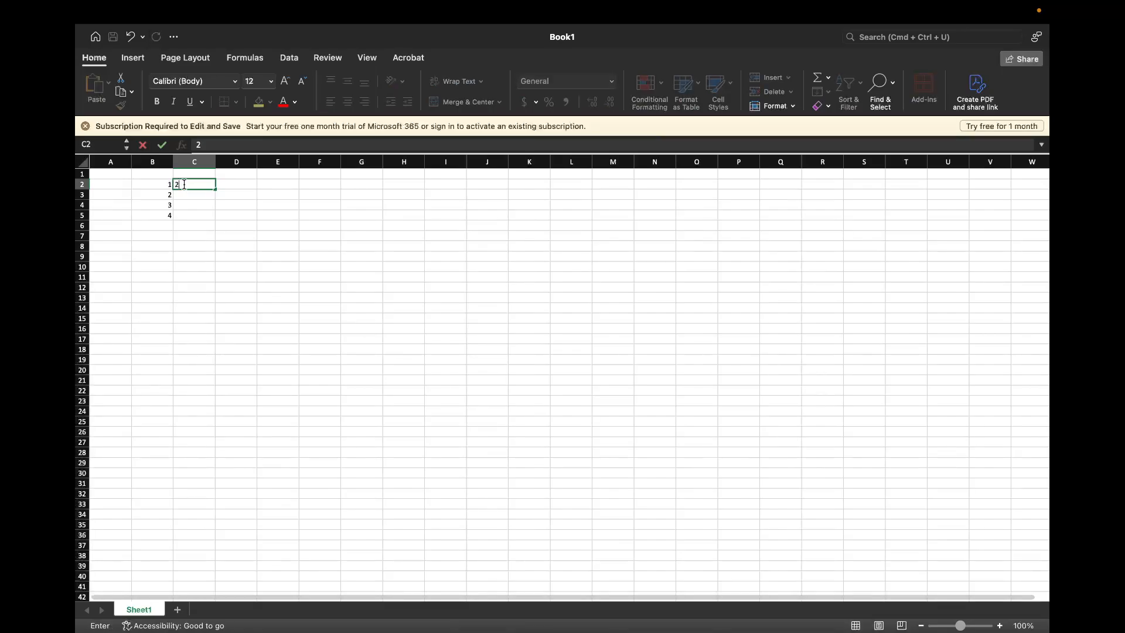
key("Tab")
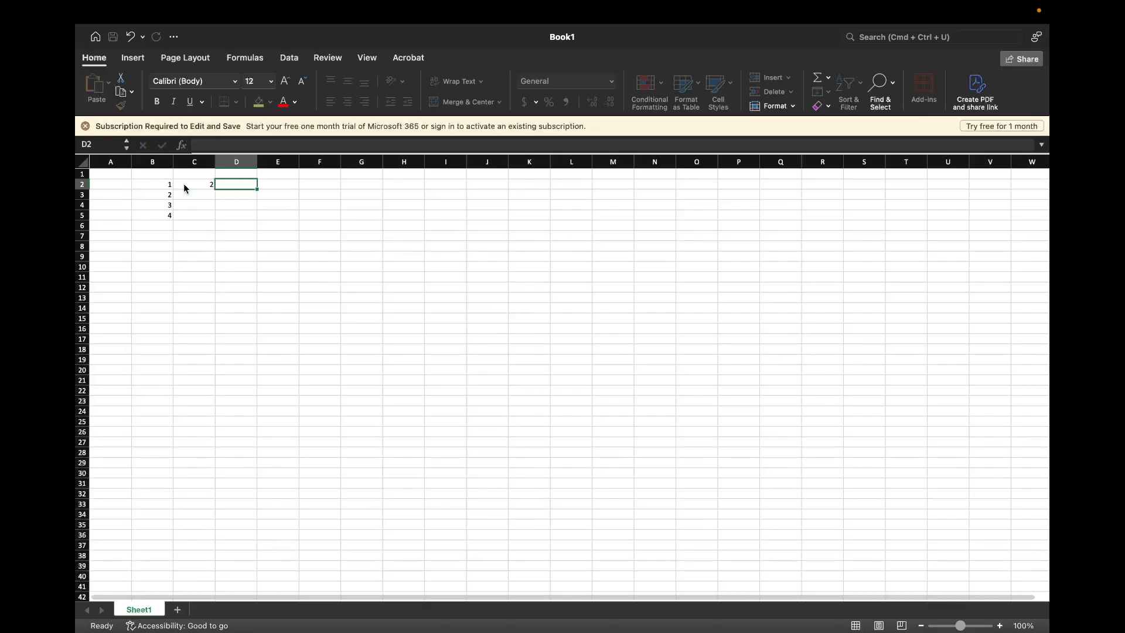
type("3")
key("Tab")
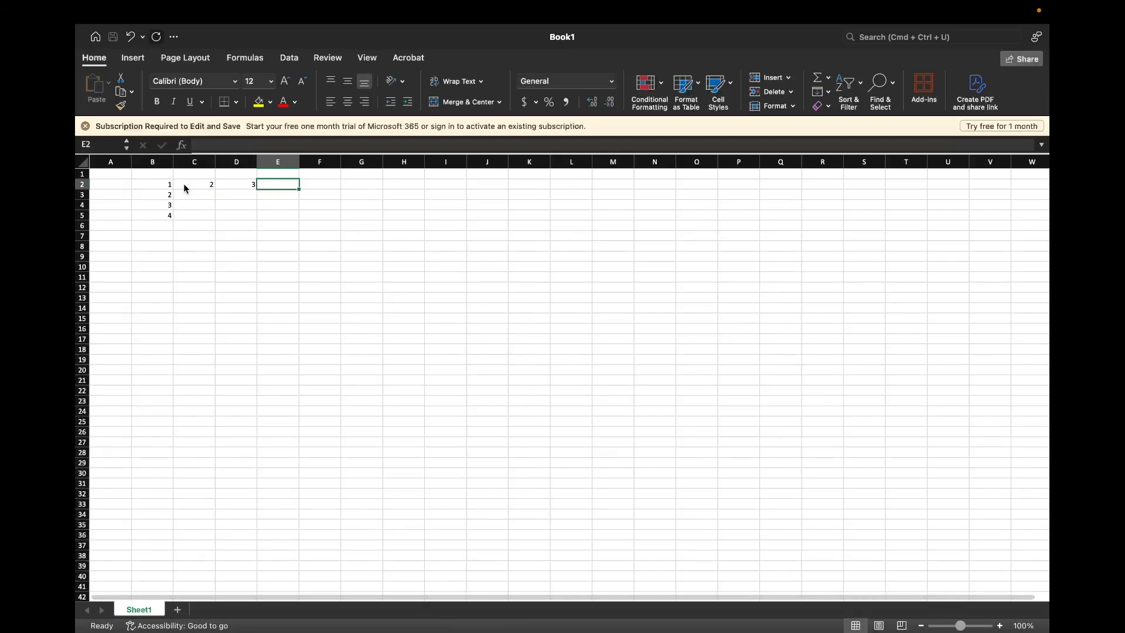
type("4")
key("Tab")
type("5")
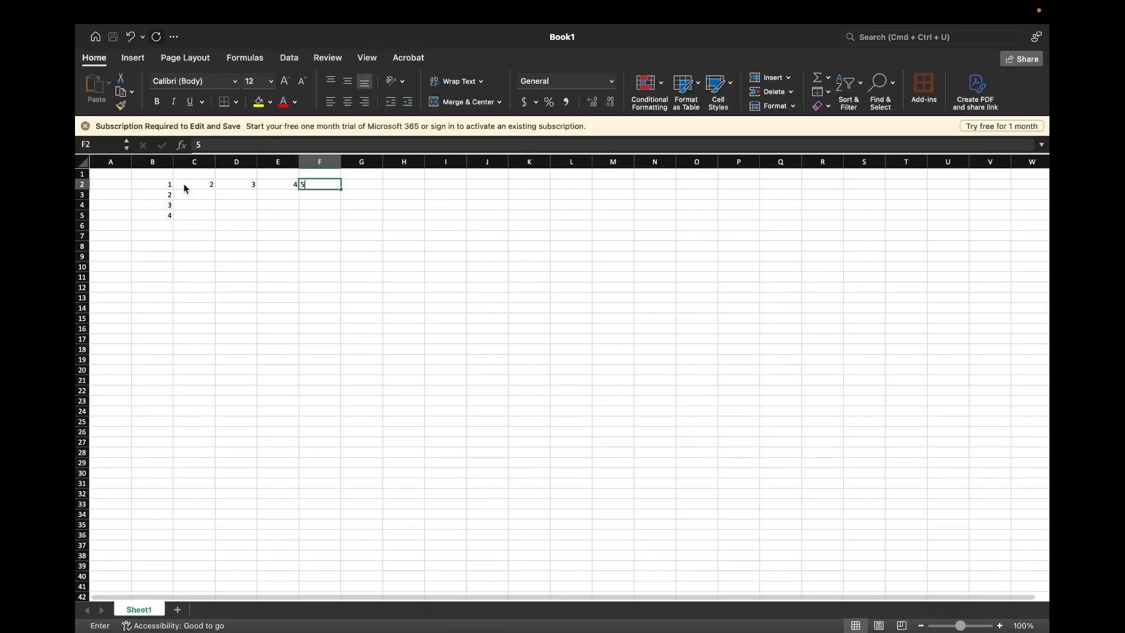
key("Tab")
type("6")
key("Tab")
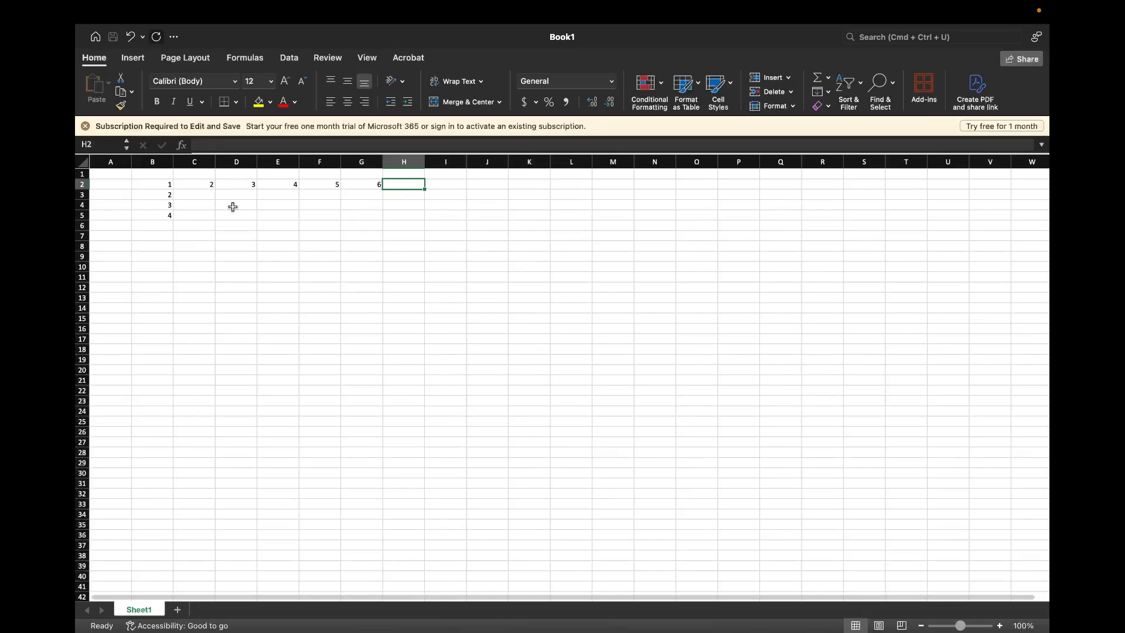
Clear the contents of the practice range B2 to G6
left_click(158, 183)
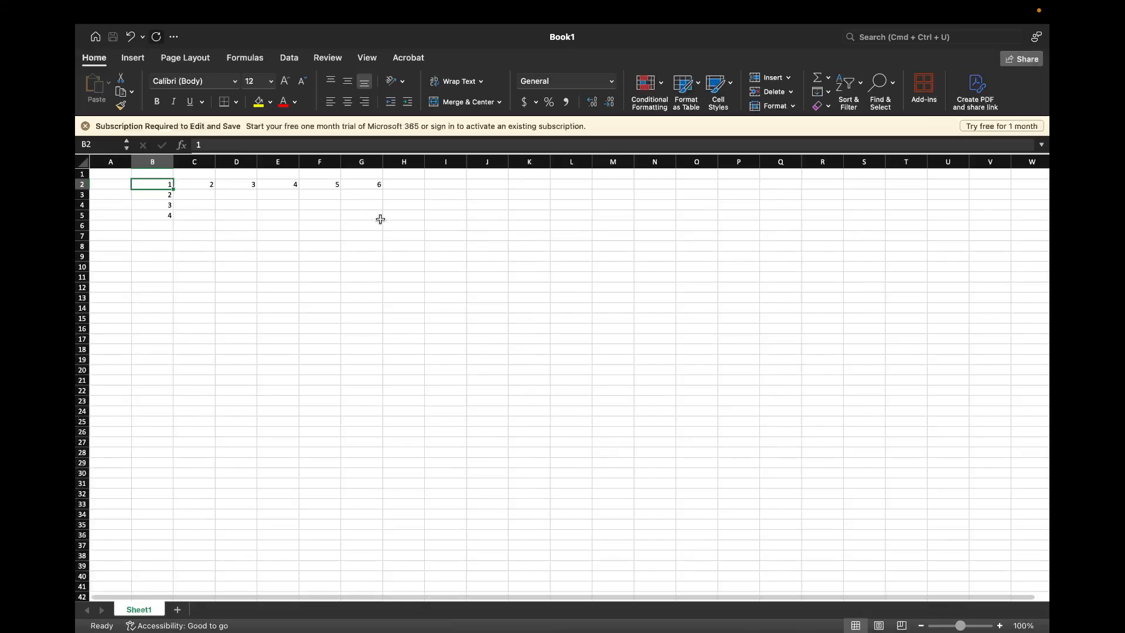
left_click_drag(161, 183, 378, 221)
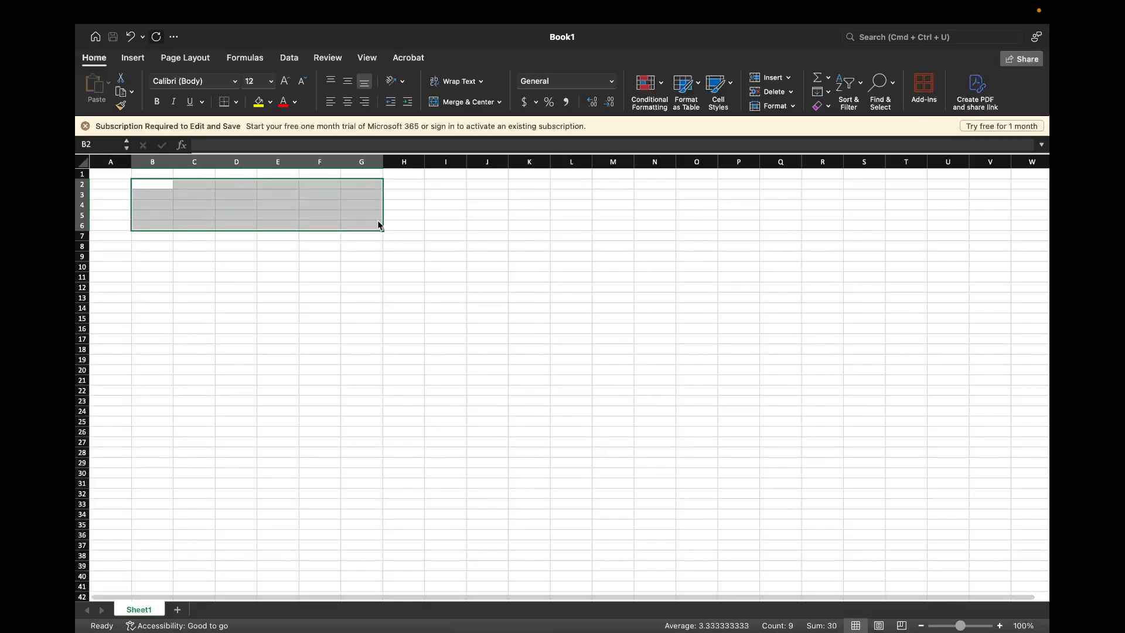
key("Delete")
left_click(188, 254)
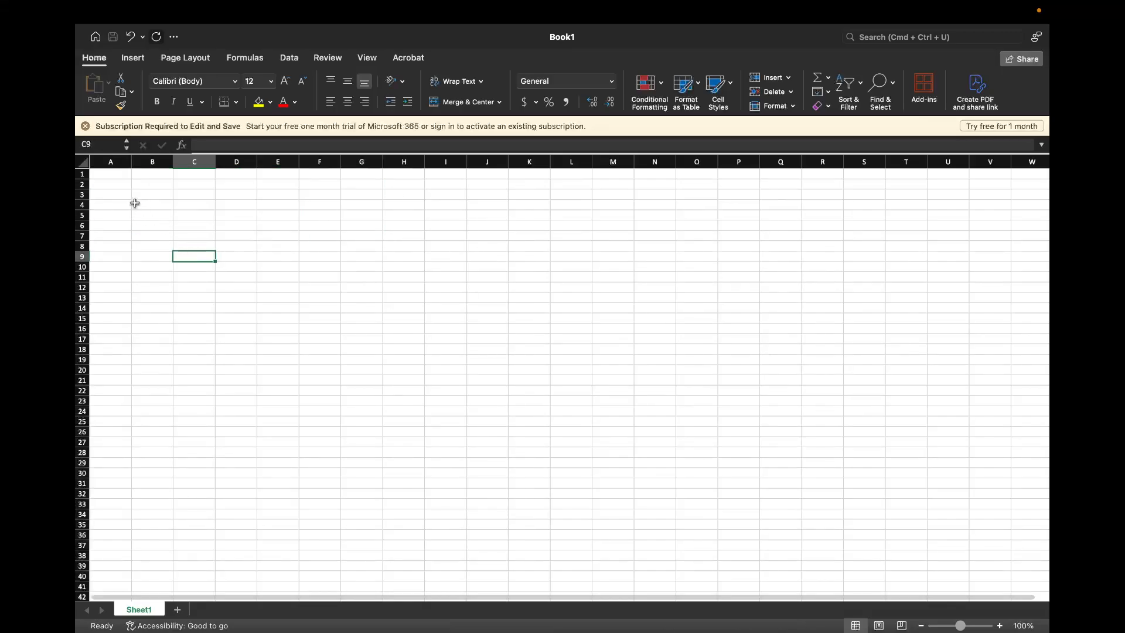
Enter the column headers Date, Pay Rate and Hours in cells A1 to C1
left_click(114, 175)
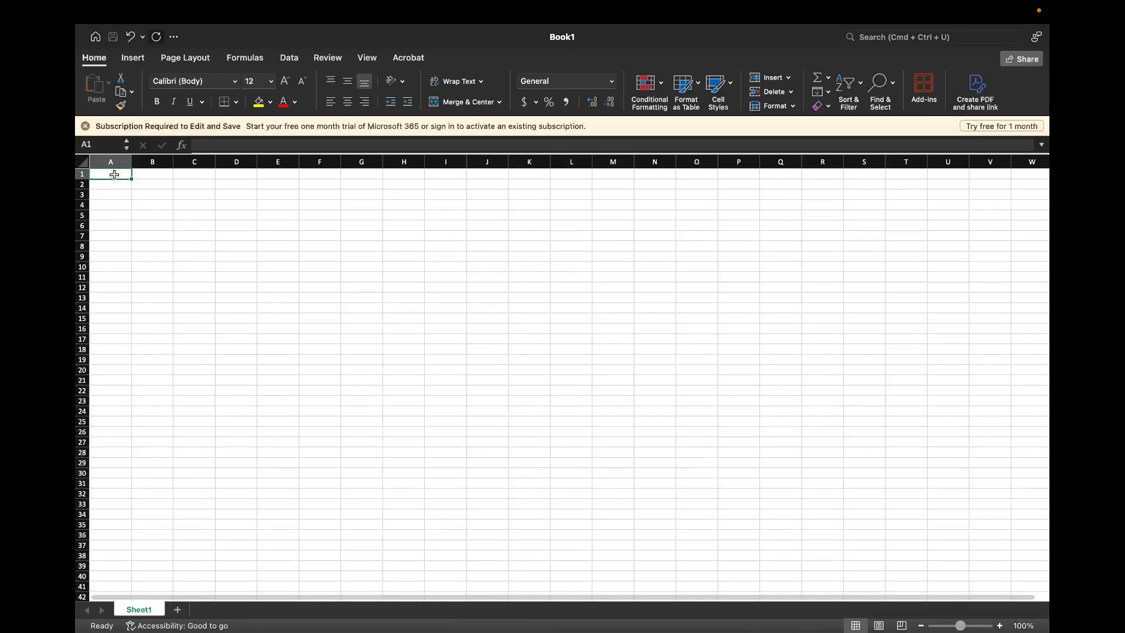
type("Date")
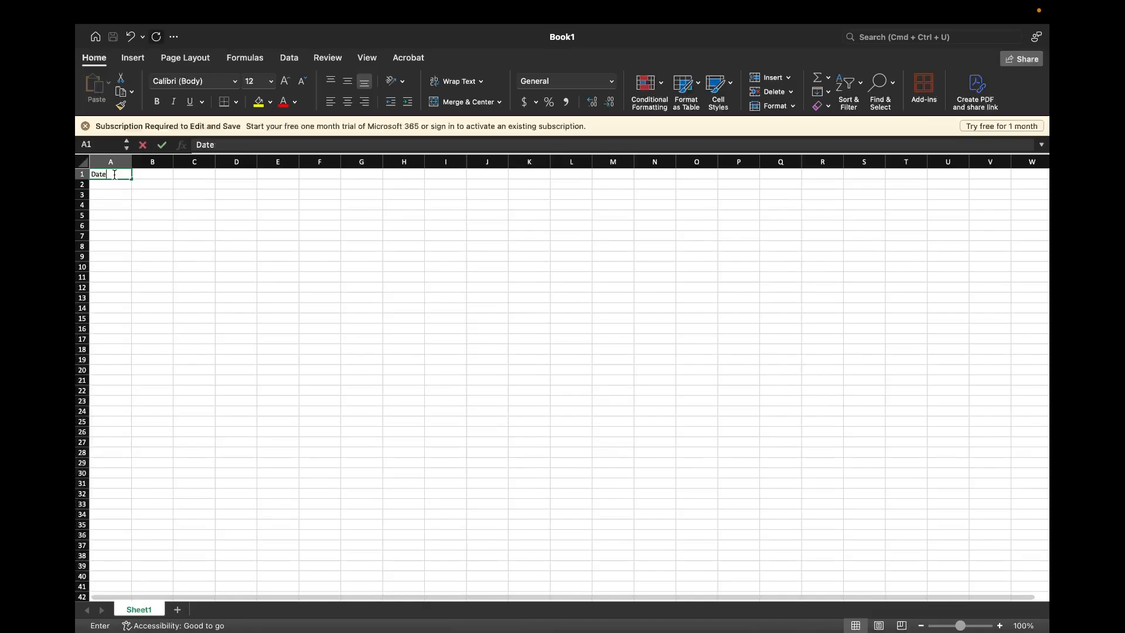
key("Tab")
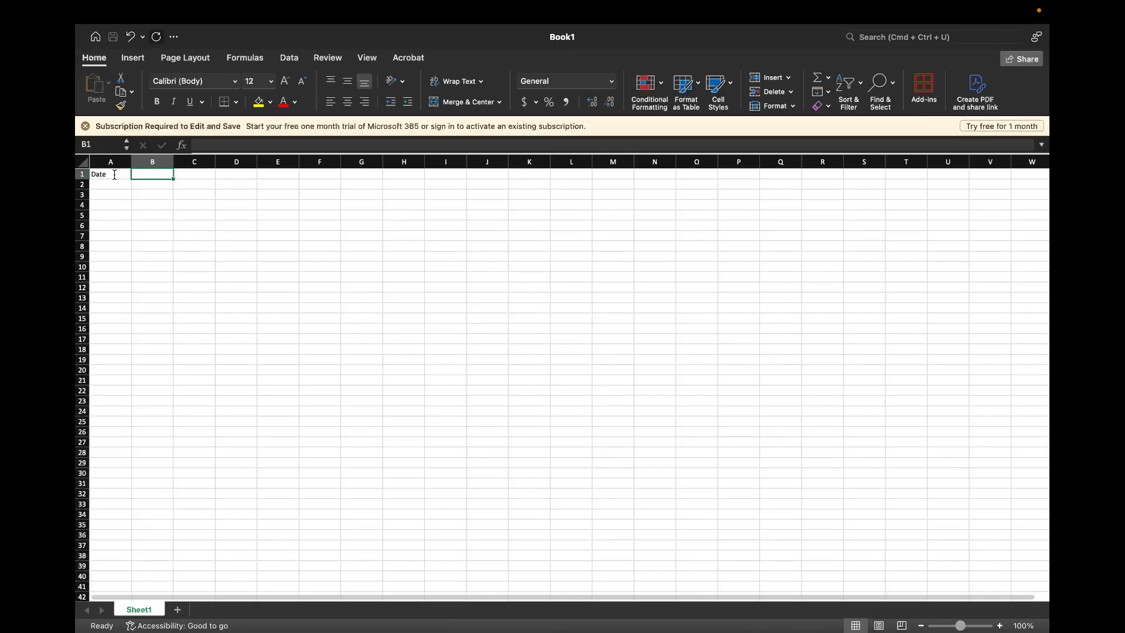
type("Pay Rate")
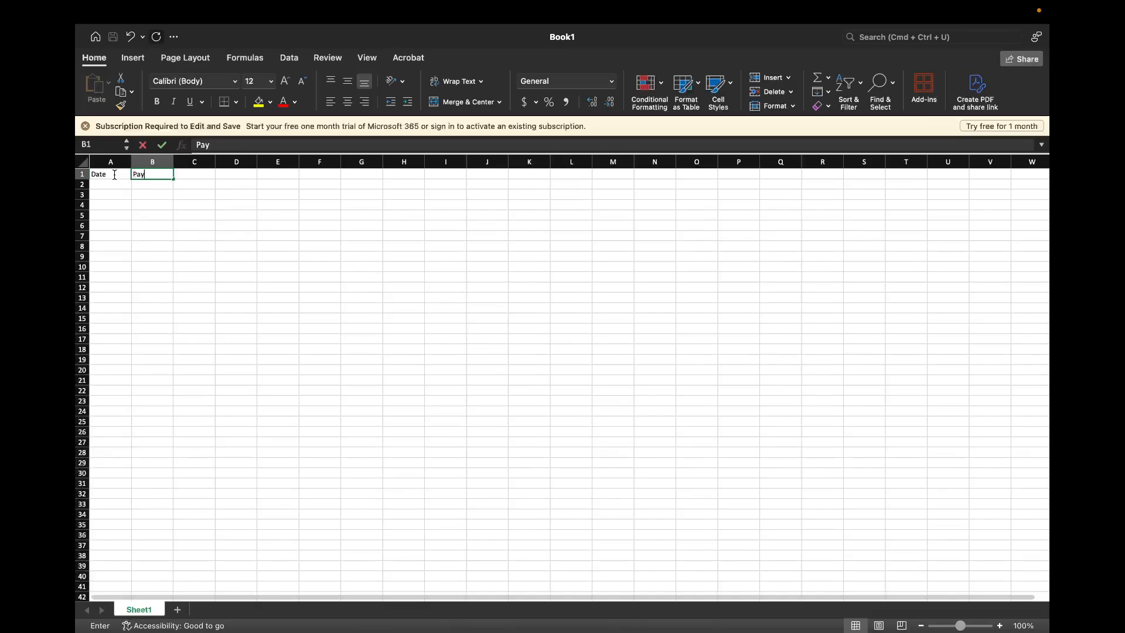
key("Tab")
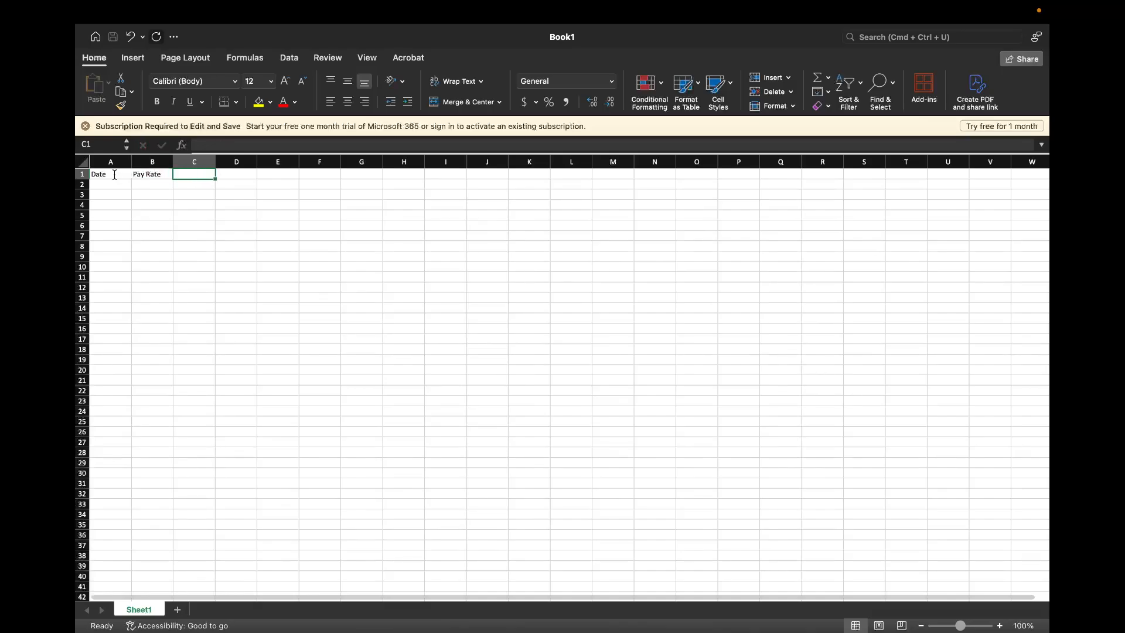
type("Hours")
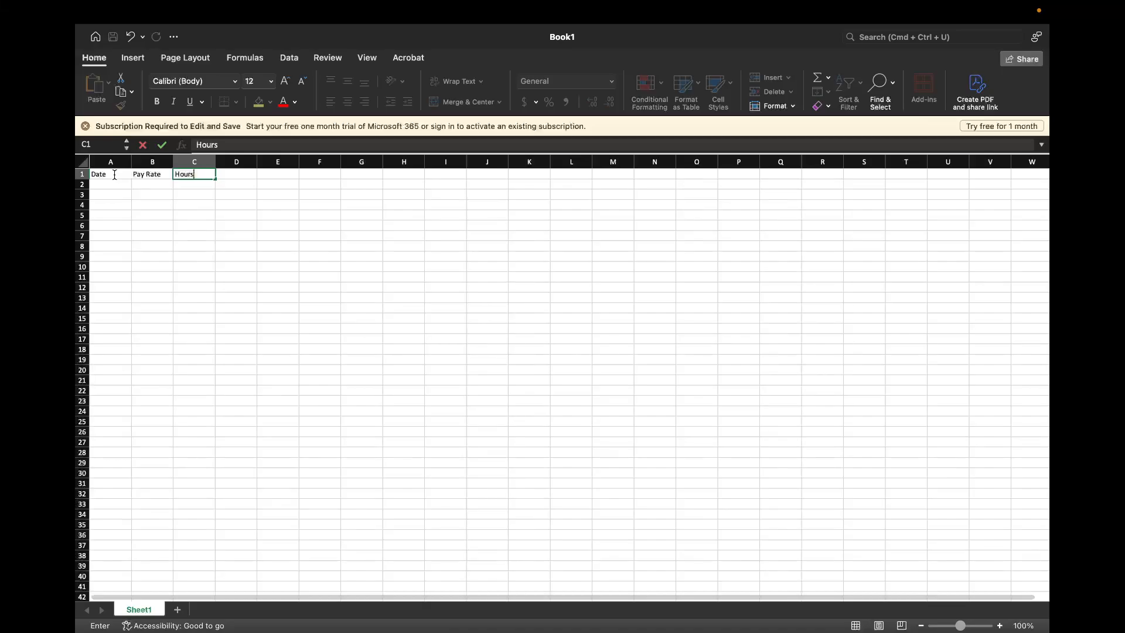
key("Tab")
Extend the header in C1 to Hours Worked and enter the header Total Pay in D1
left_click(204, 178)
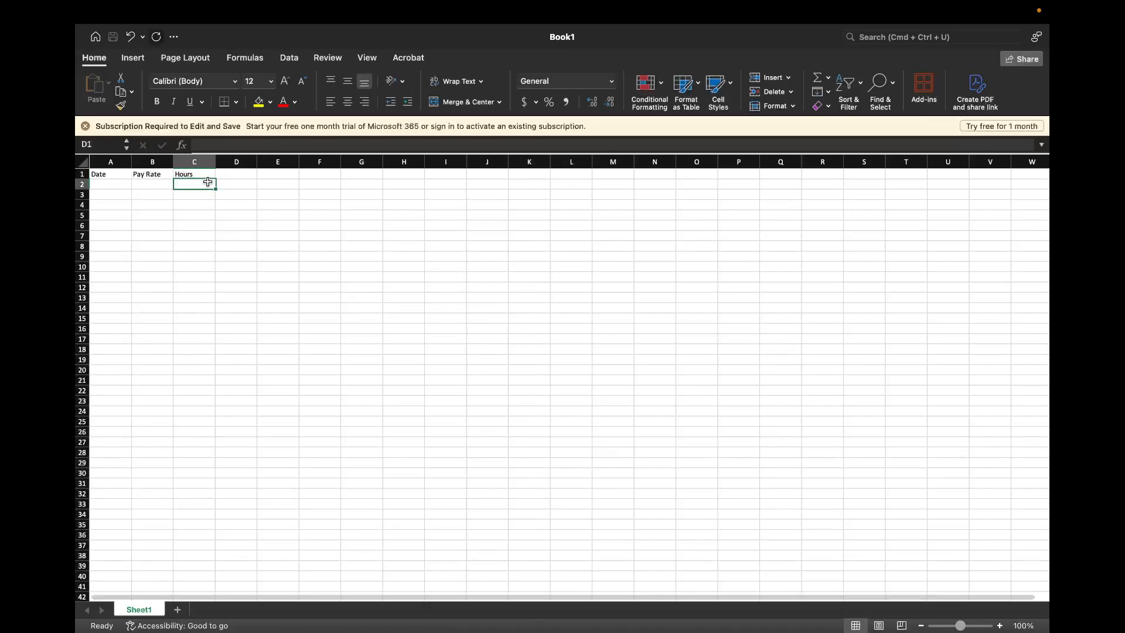
double_click(203, 177)
type("Worked")
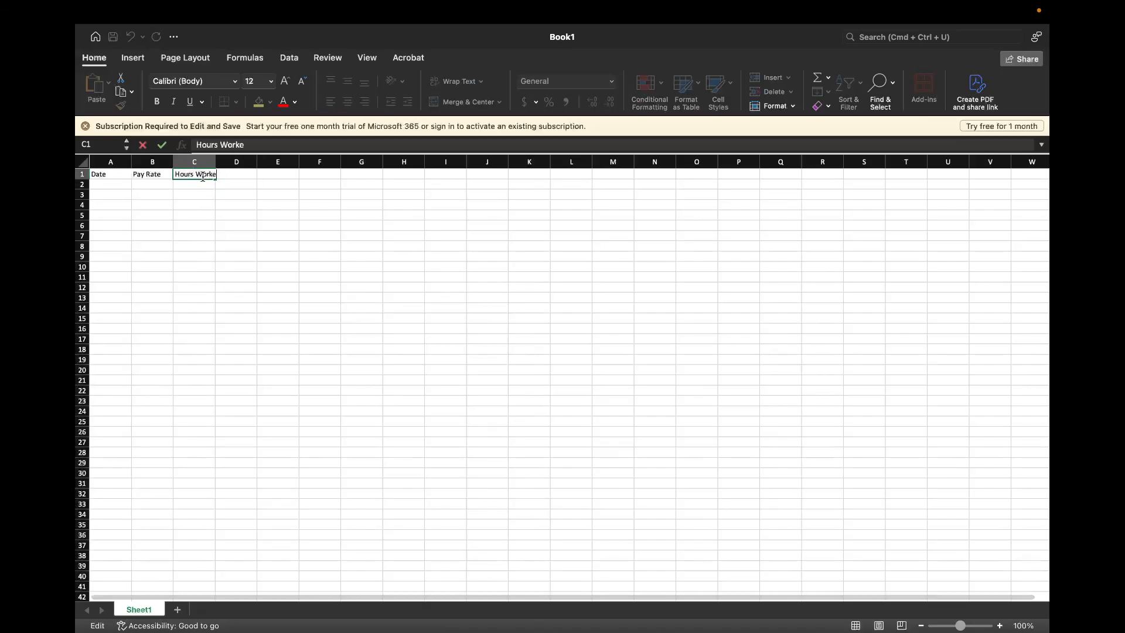
key("Tab")
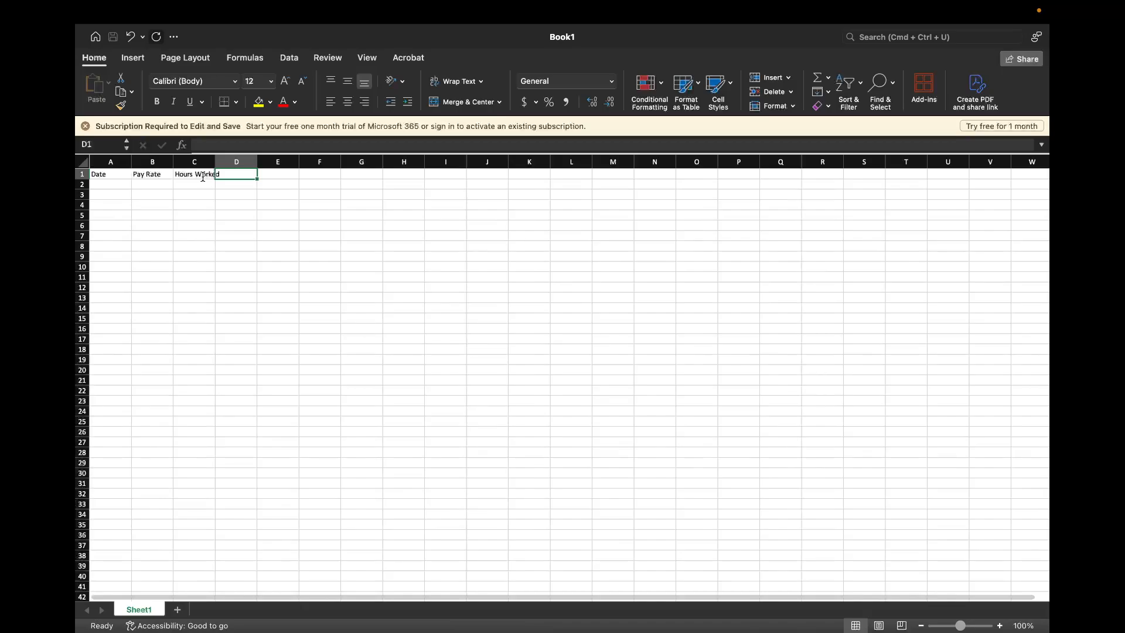
type("Total Pay")
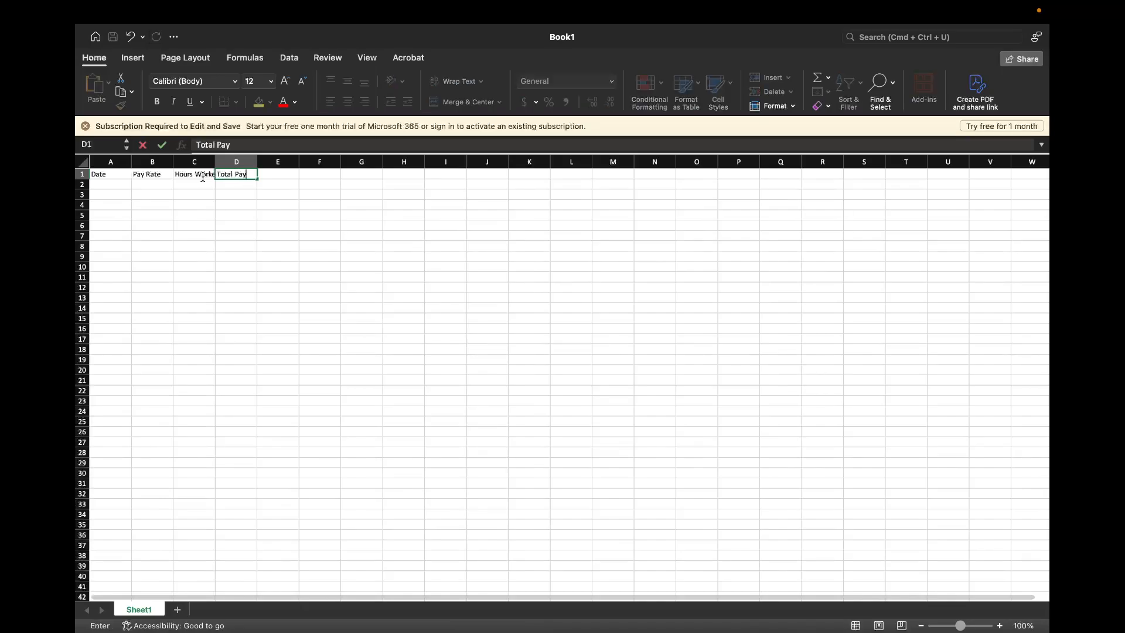
key("Tab")
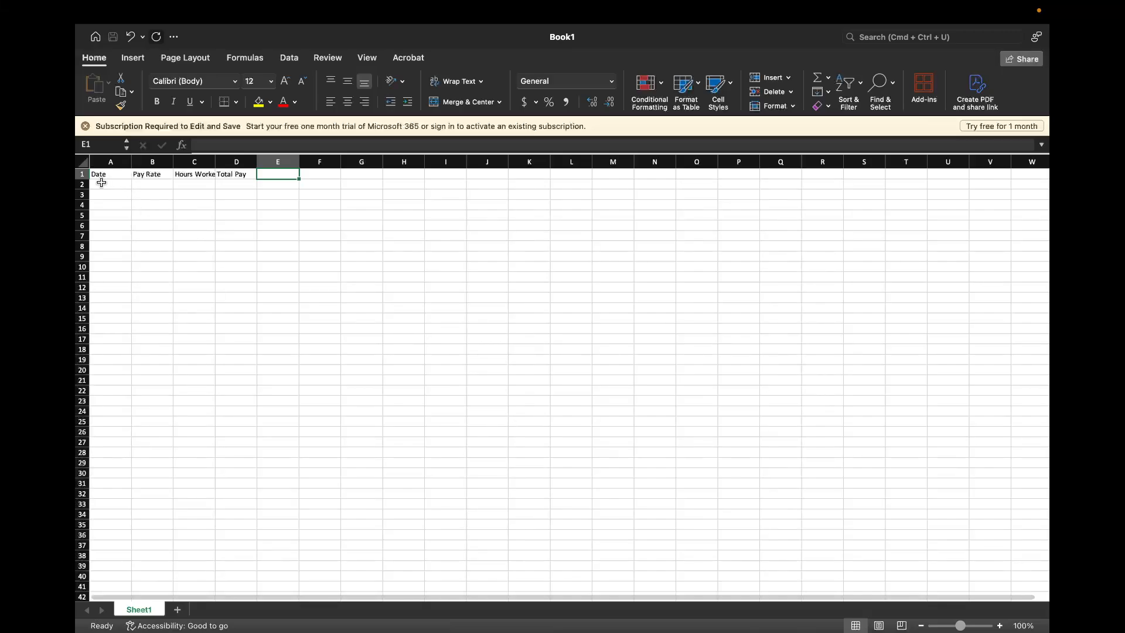
Highlight the whole header row 1, and after it only the header cells A1 to D1
left_click(85, 173)
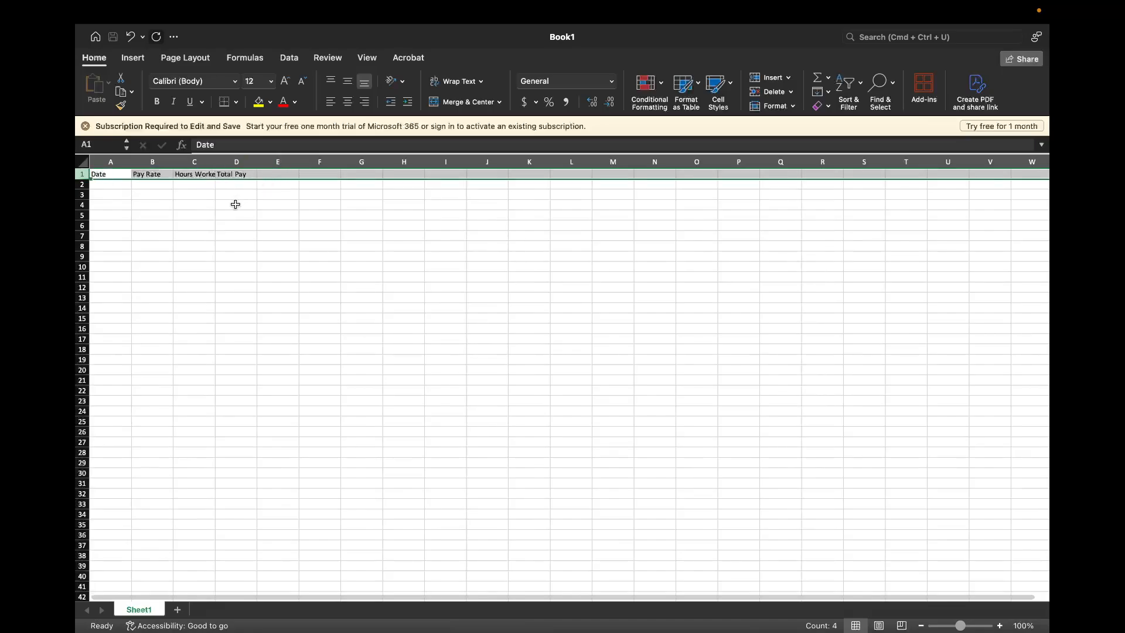
left_click(201, 216)
left_click_drag(105, 174, 237, 174)
left_click(182, 203)
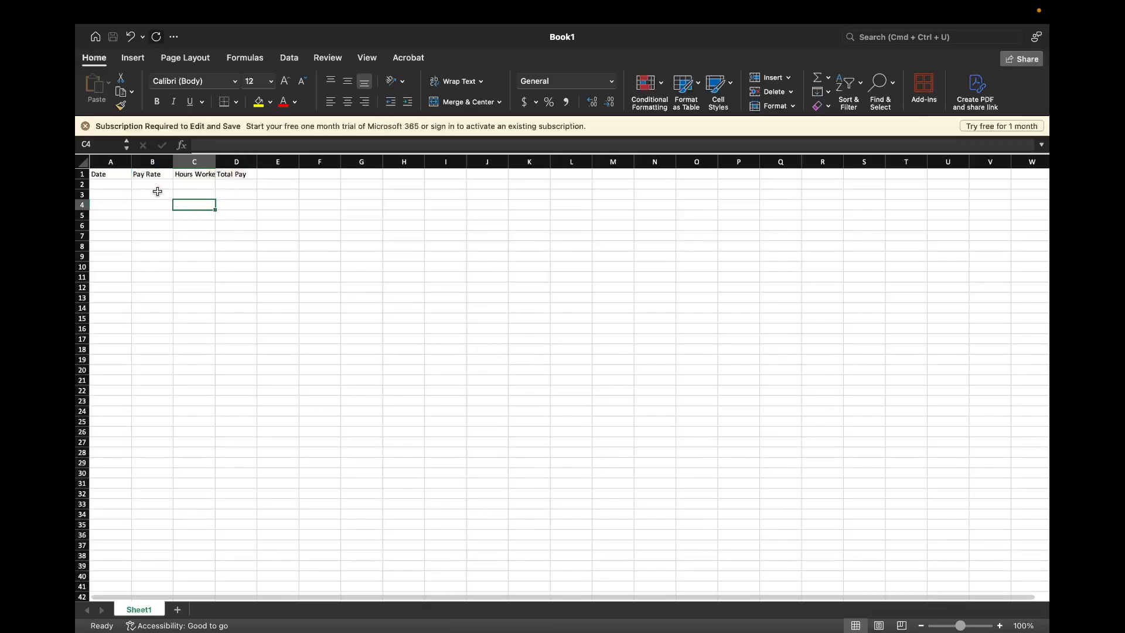
Highlight the header cells A1 to D1 by themselves, without the rest of the row
left_click(133, 194)
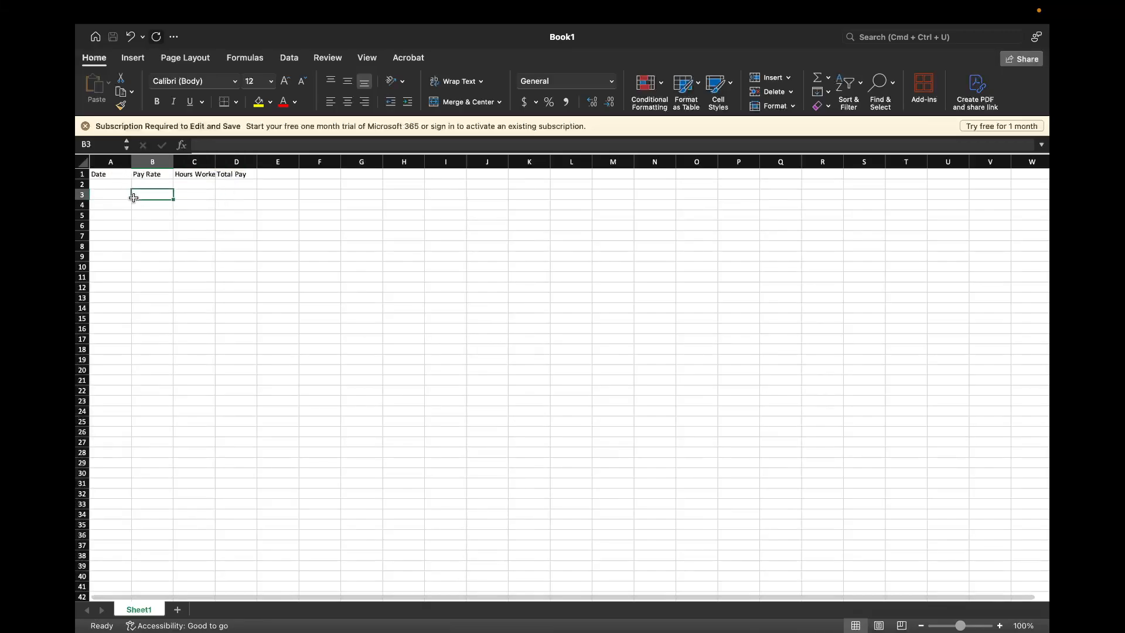
left_click(117, 174)
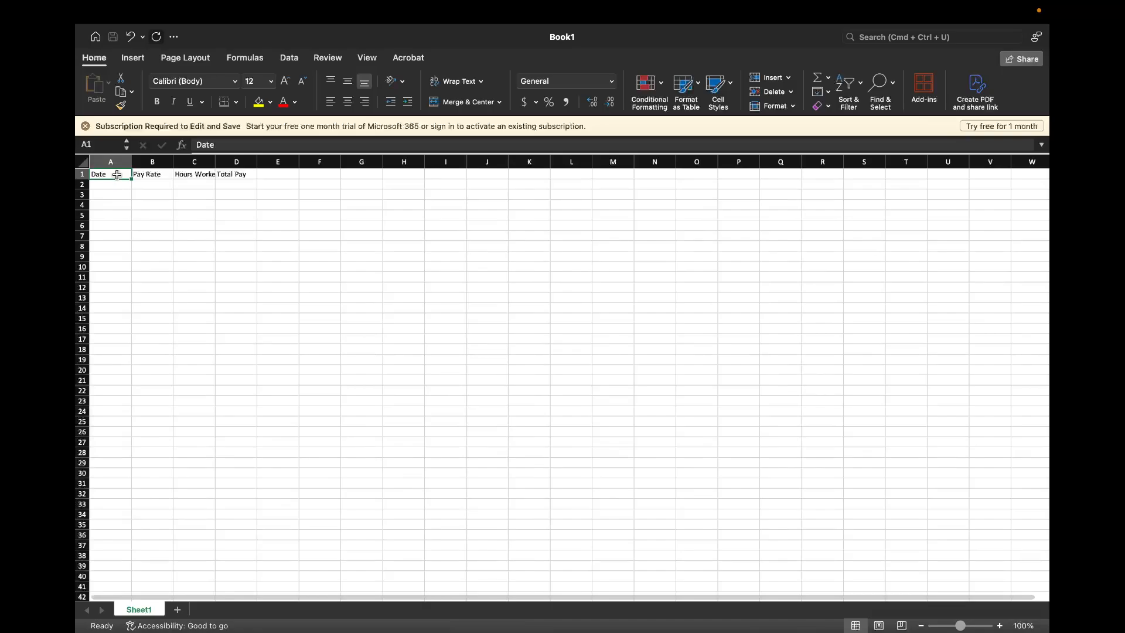
left_click(117, 206)
left_click(115, 174)
left_click_drag(115, 174, 228, 176)
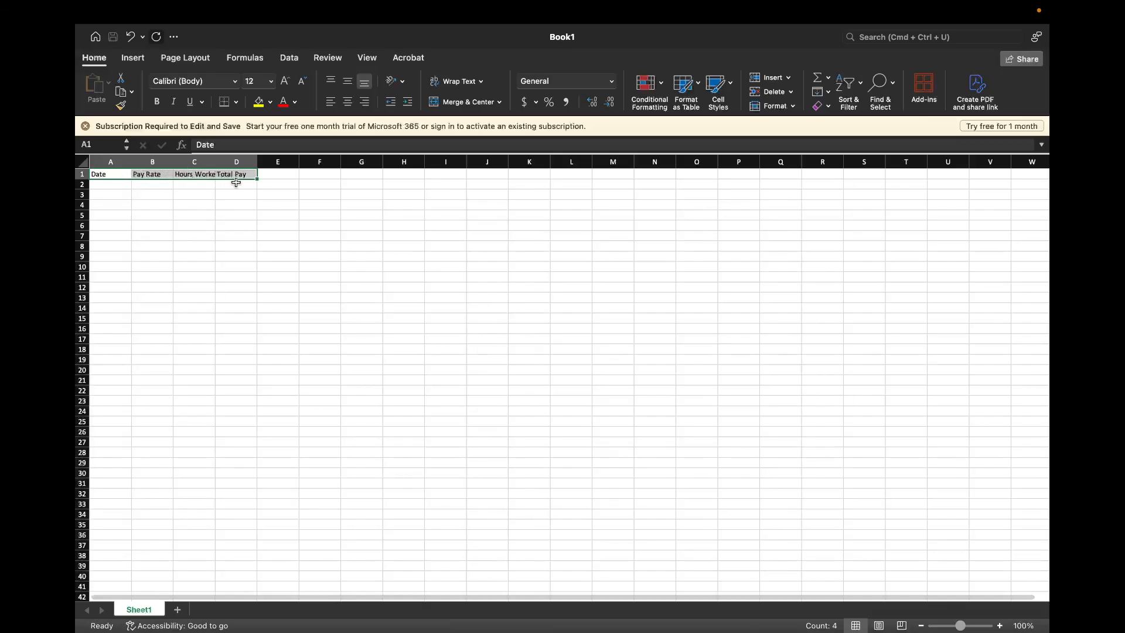
left_click(146, 204)
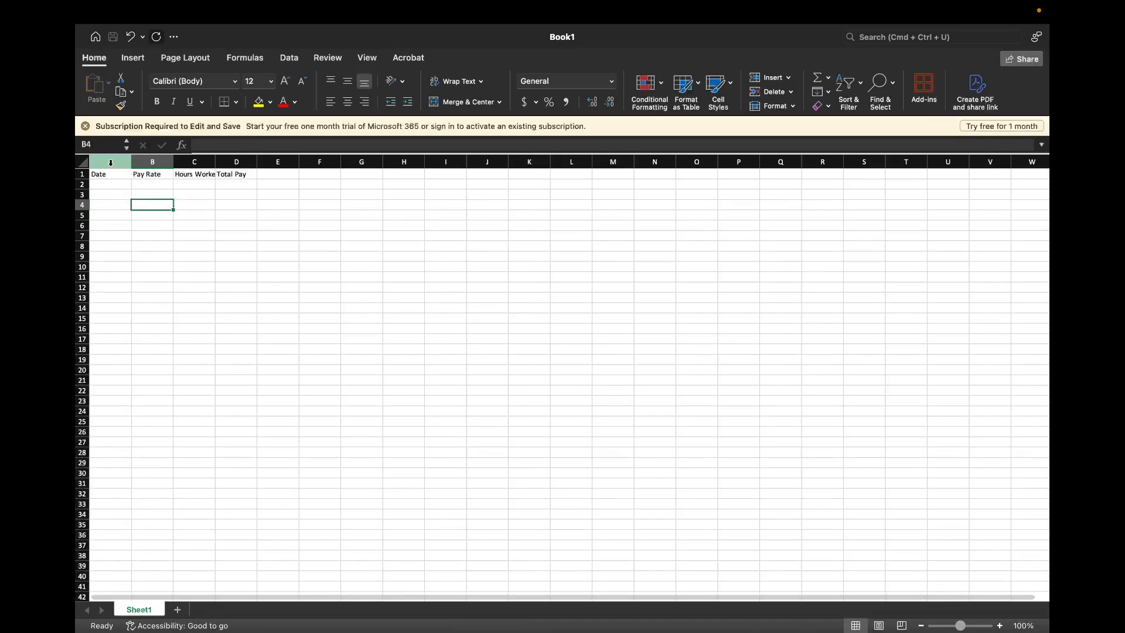
Highlight column A, highlight the whole of row 1 instead, and examine how far the sheet extends across and down
left_click(110, 163)
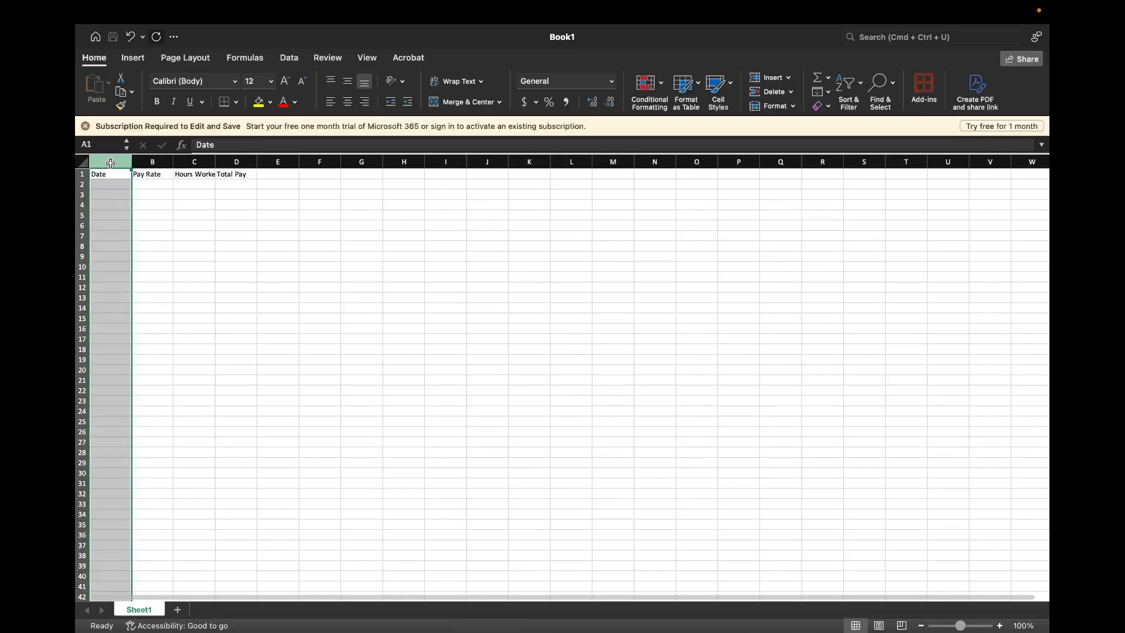
left_click(82, 173)
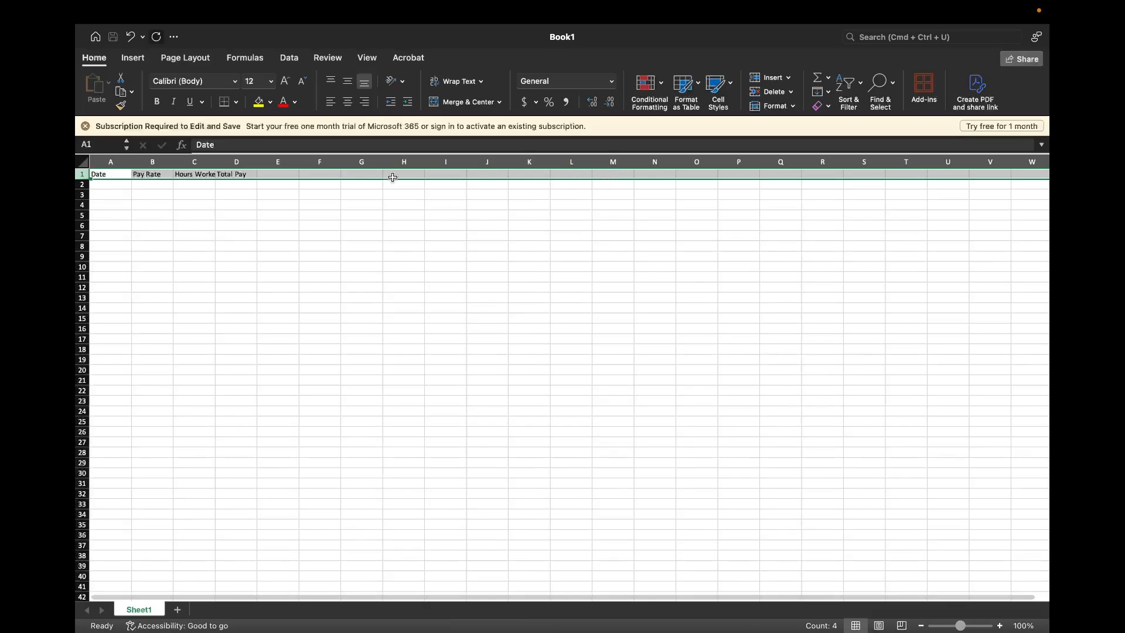
scroll(390, 191, "right", 15)
scroll(399, 199, "down", 5)
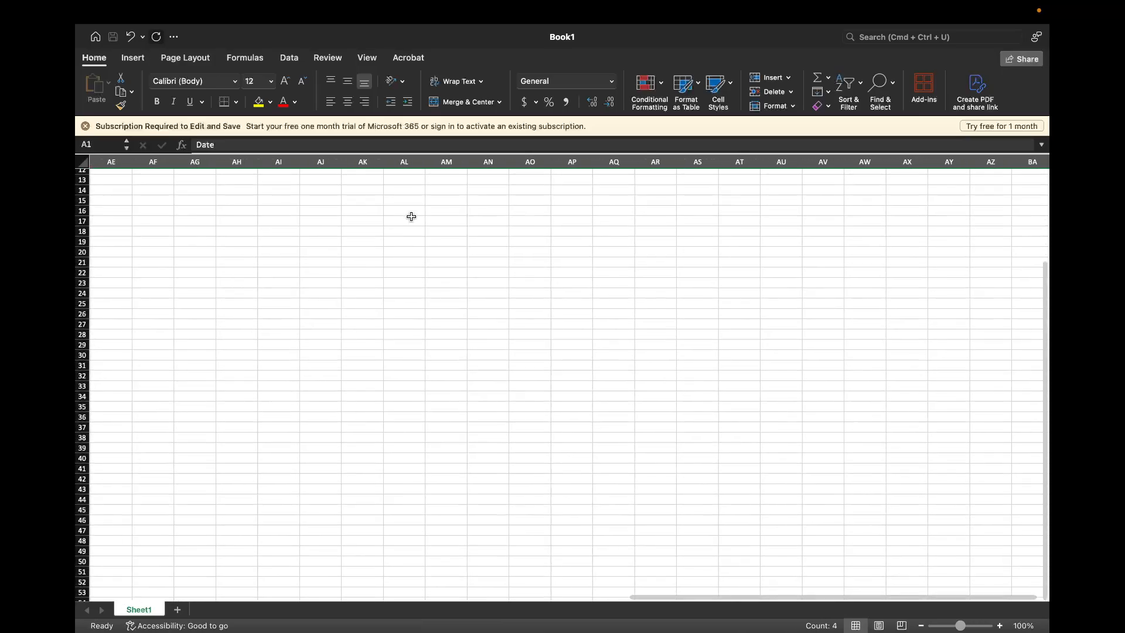
scroll(411, 217, "left", 15)
scroll(412, 217, "down", 5)
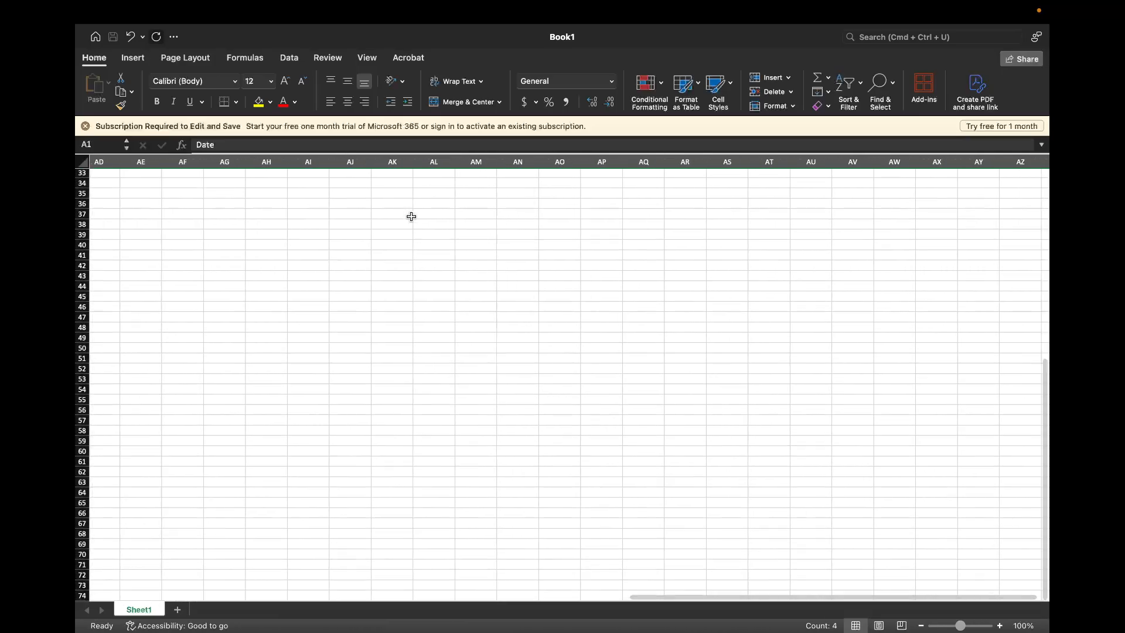
scroll(364, 214, "right", 1)
left_click(139, 201)
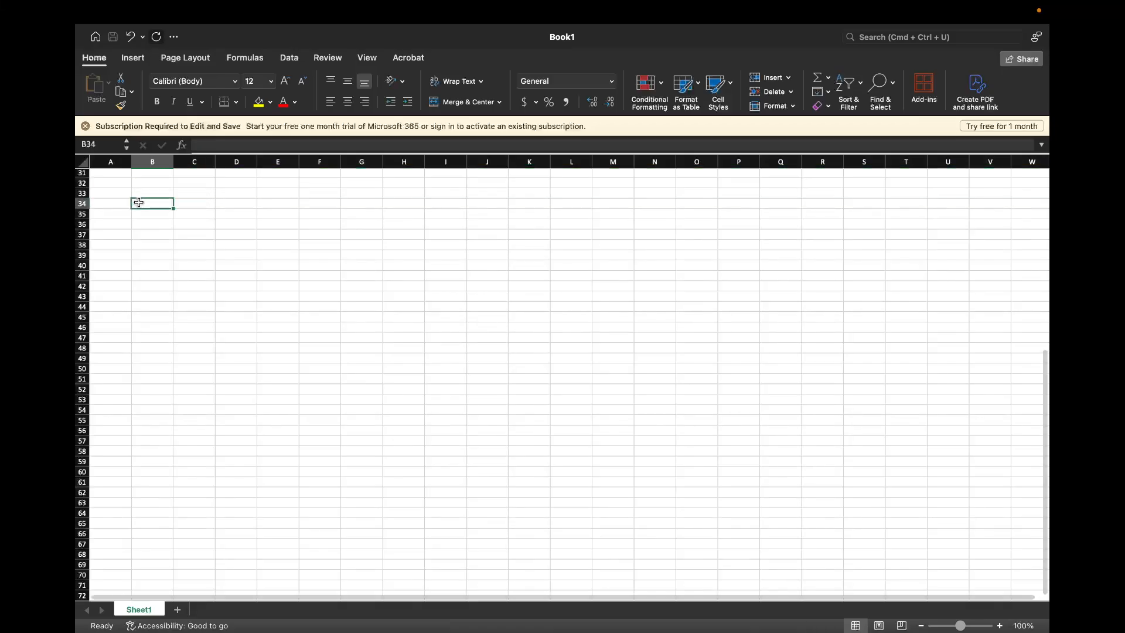
scroll(138, 202, "down", 1)
scroll(138, 201, "up", 12)
scroll(121, 191, "right", 1)
scroll(121, 191, "down", 2)
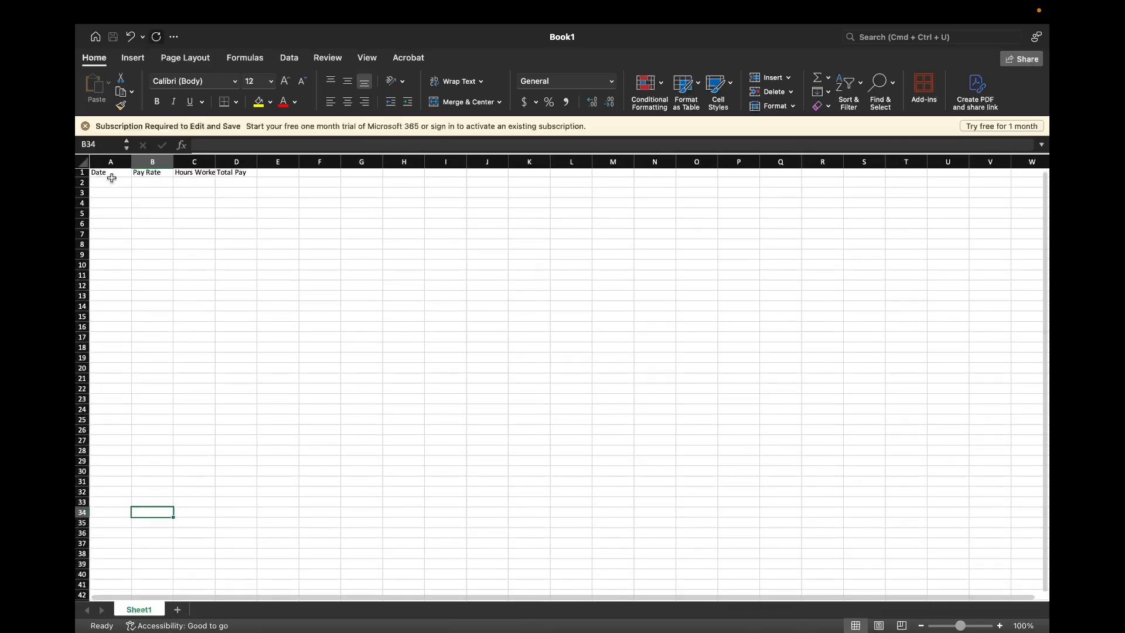
scroll(111, 178, "down", 1)
scroll(111, 178, "up", 2)
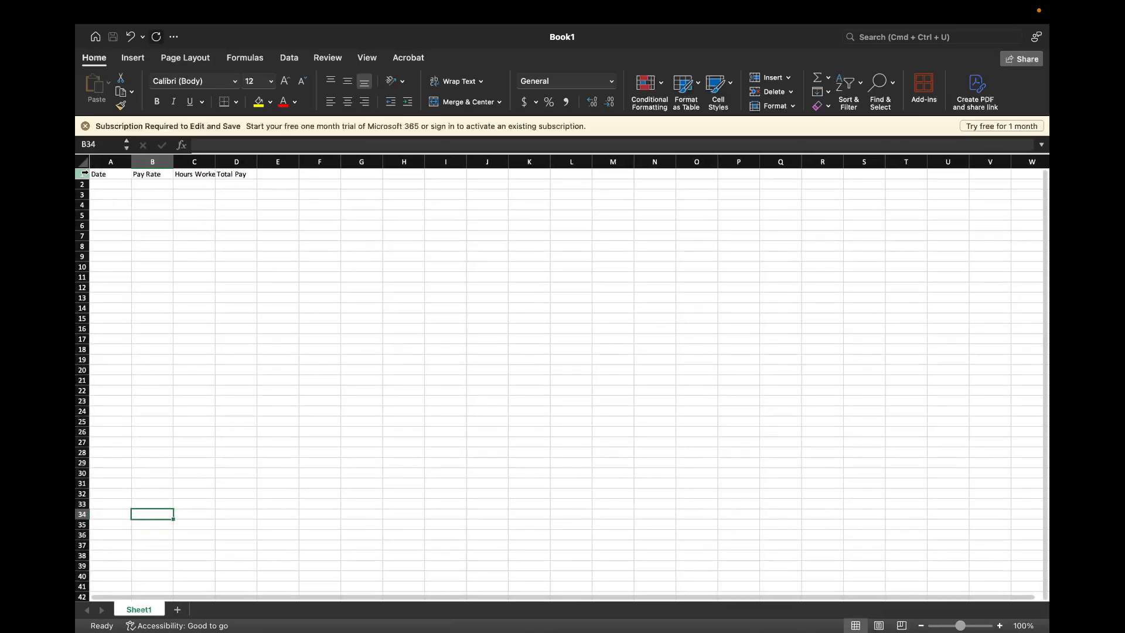
Search the commands for "center" and apply Center to the whole header row 1
left_click(82, 174)
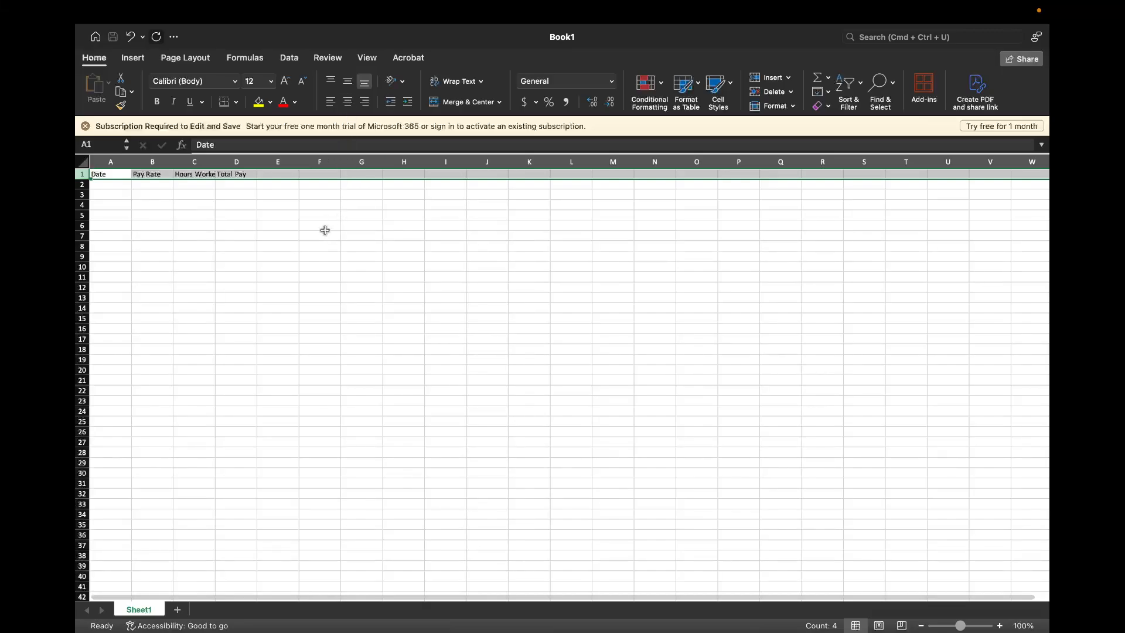
left_click(893, 36)
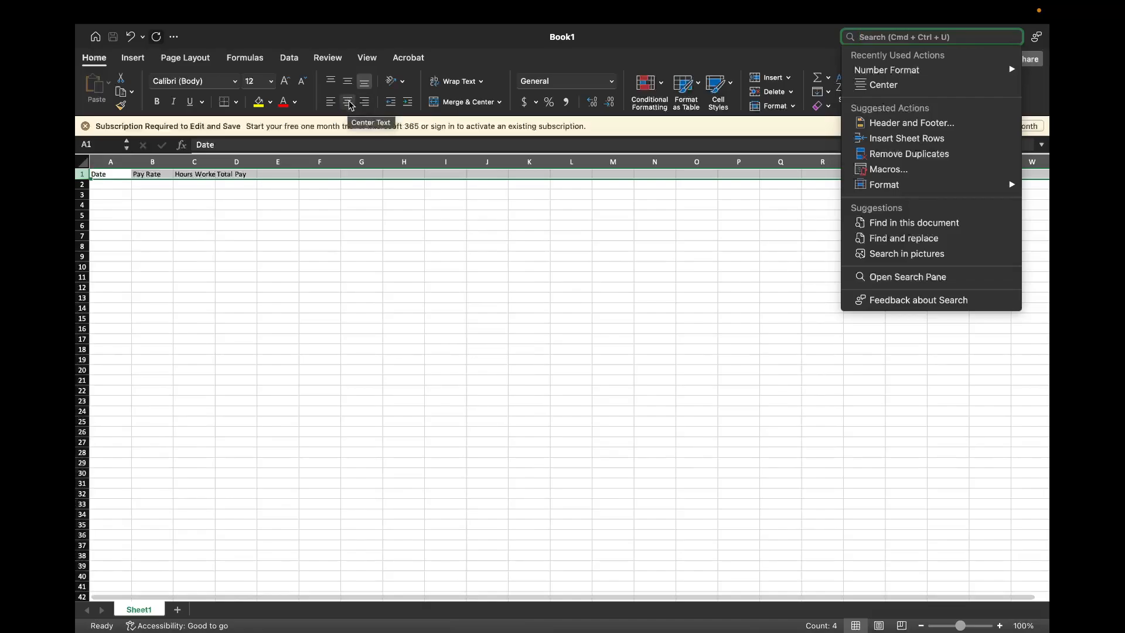
type("ce")
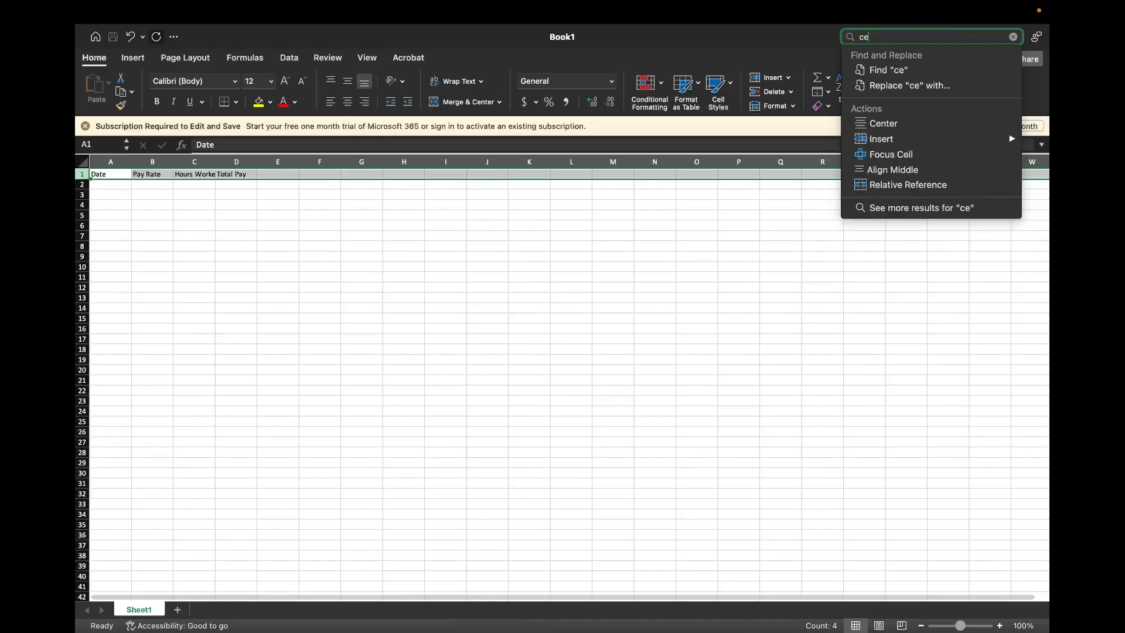
type("nter")
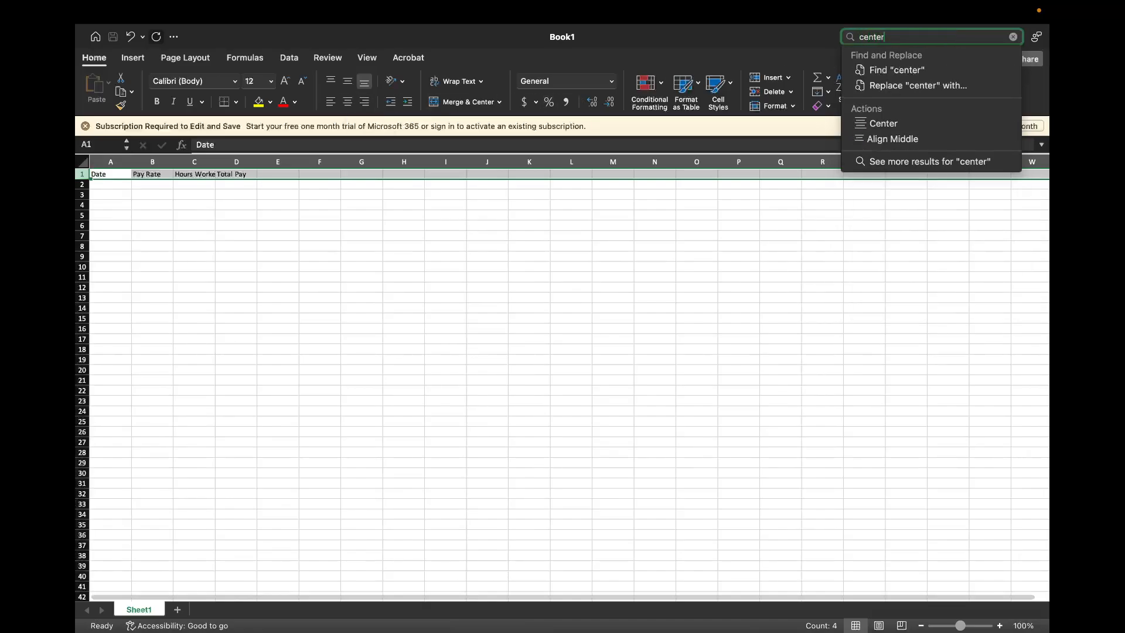
left_click(883, 124)
left_click(294, 216)
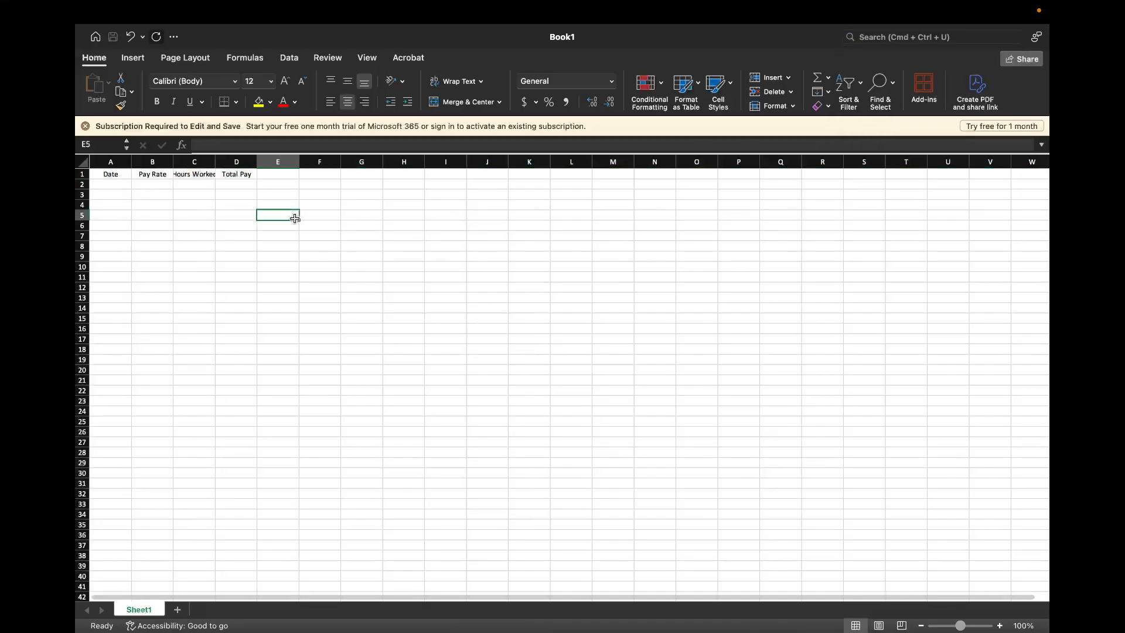
Give the whole header row 1 a blue fill and white text
left_click(81, 173)
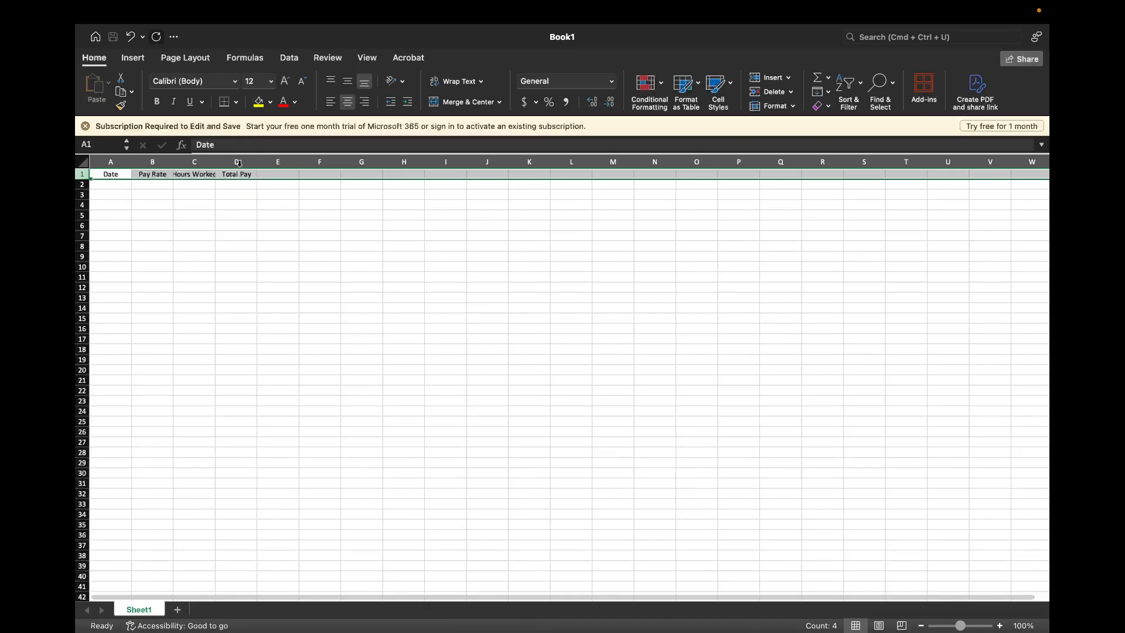
left_click(270, 103)
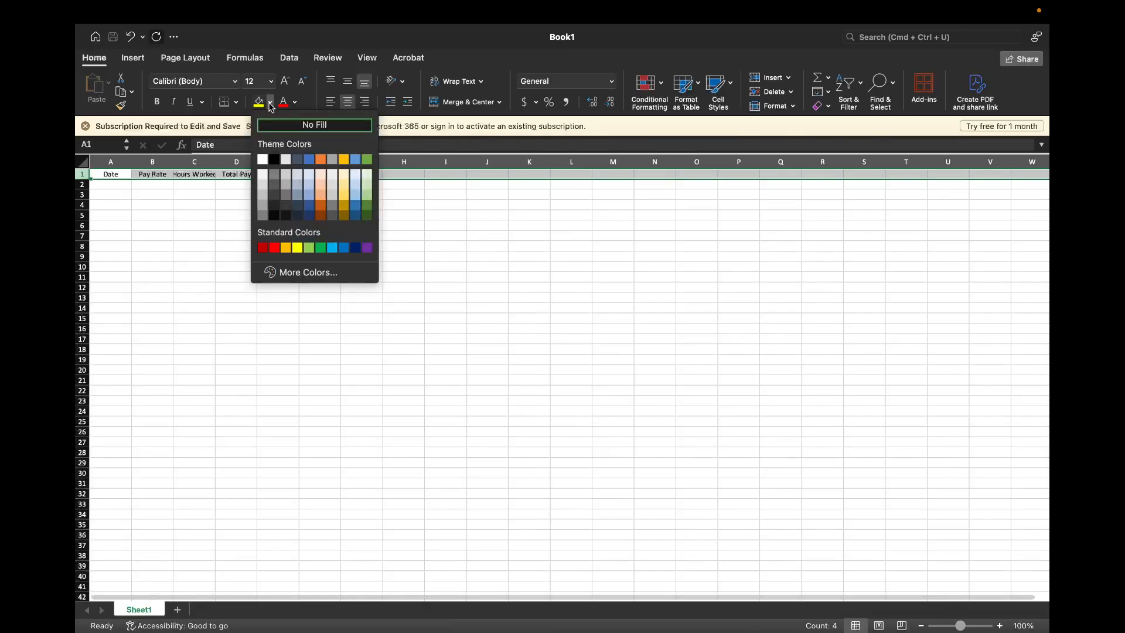
left_click(310, 160)
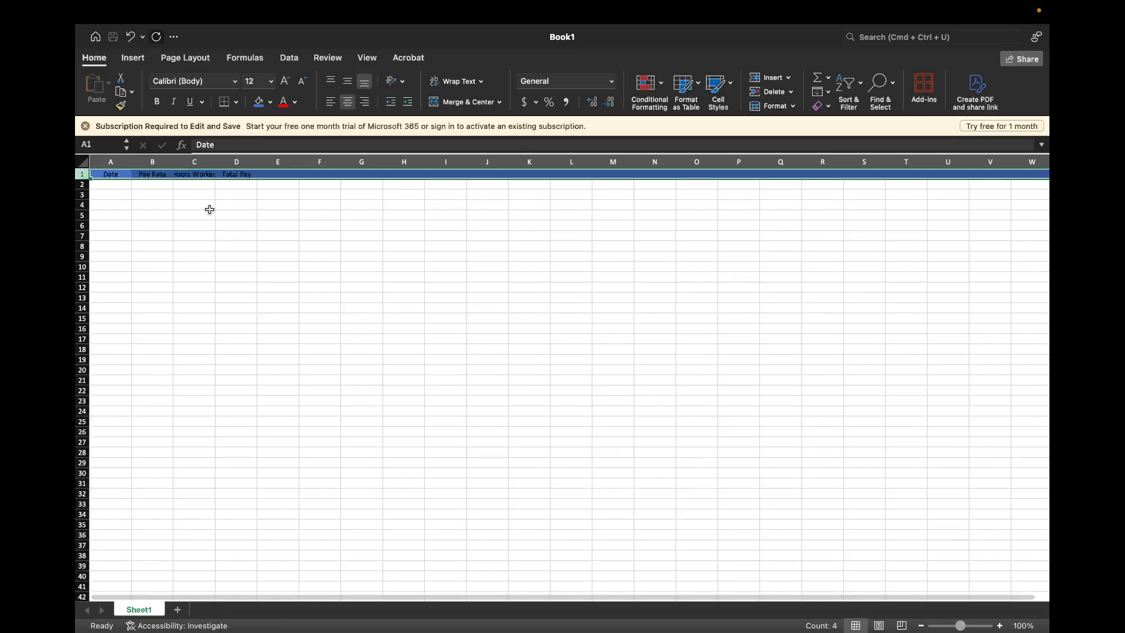
left_click(295, 105)
left_click(287, 159)
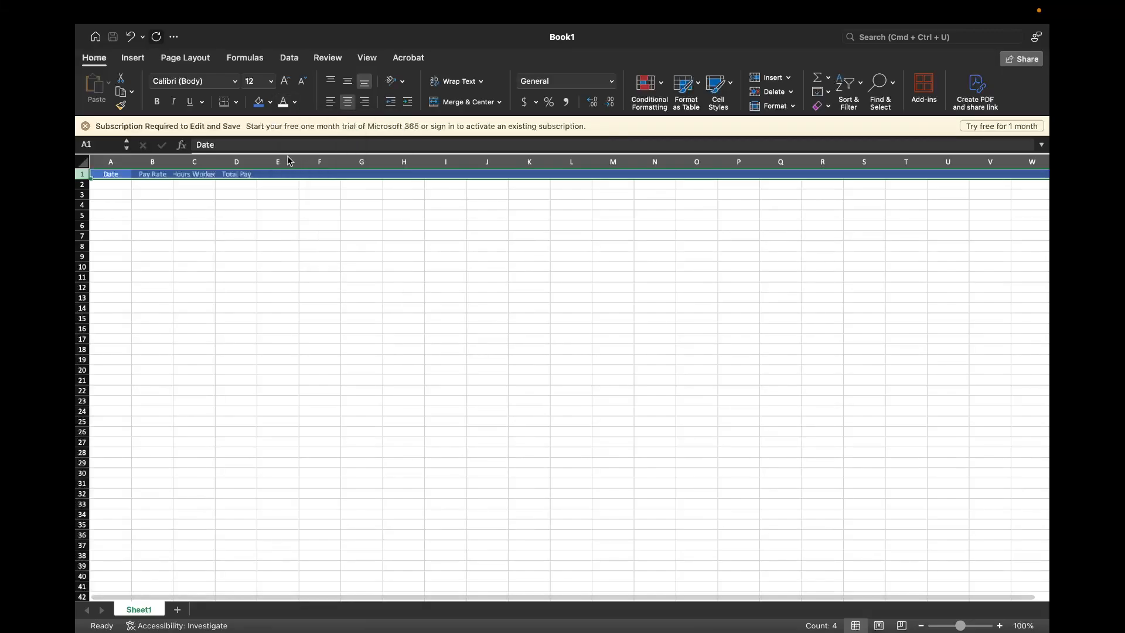
left_click(201, 204)
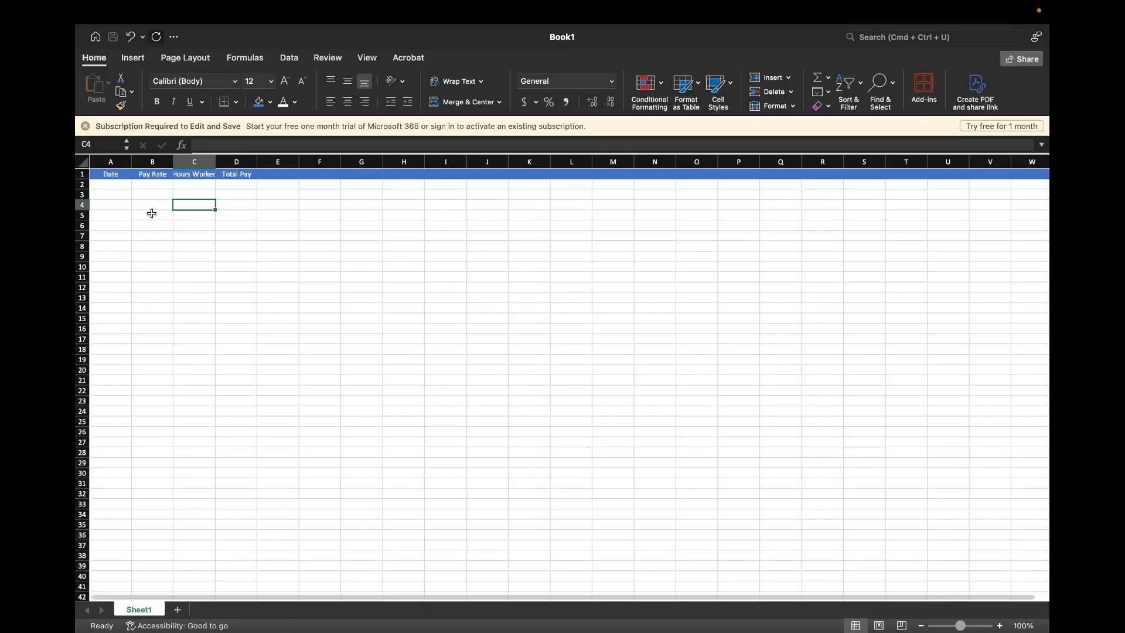
Enter a long string of filler text in E1 and AAAAA in F1 to test how header text overflows
left_click(265, 175)
type("dkjfa")
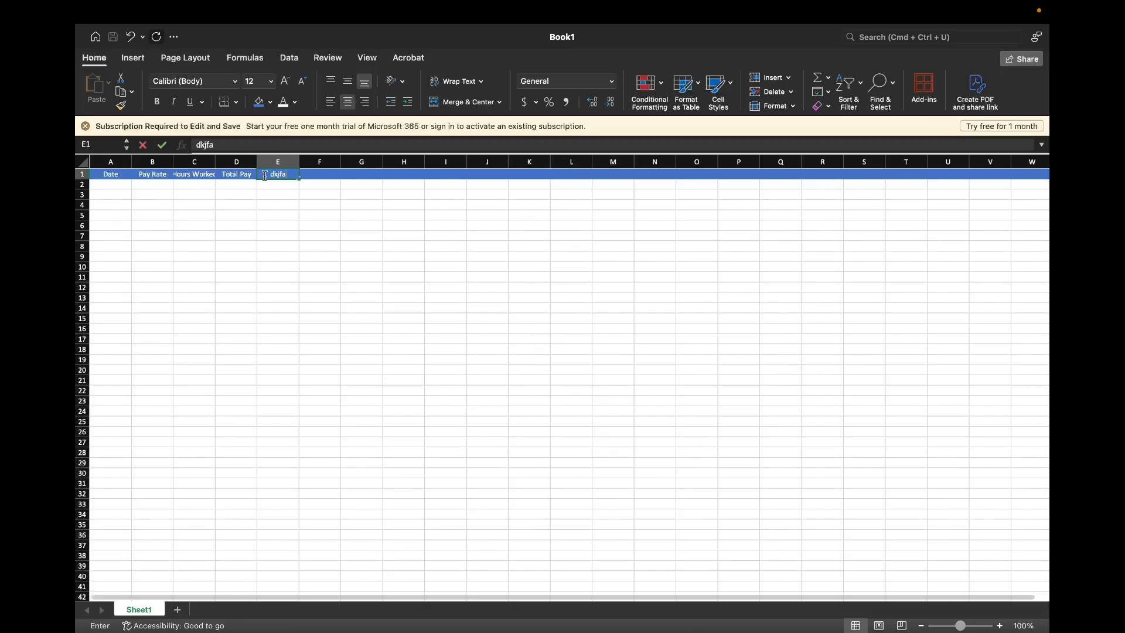
type(";sdjfal;skdfjas;ldkfja;lsdfjas;dfjadfa")
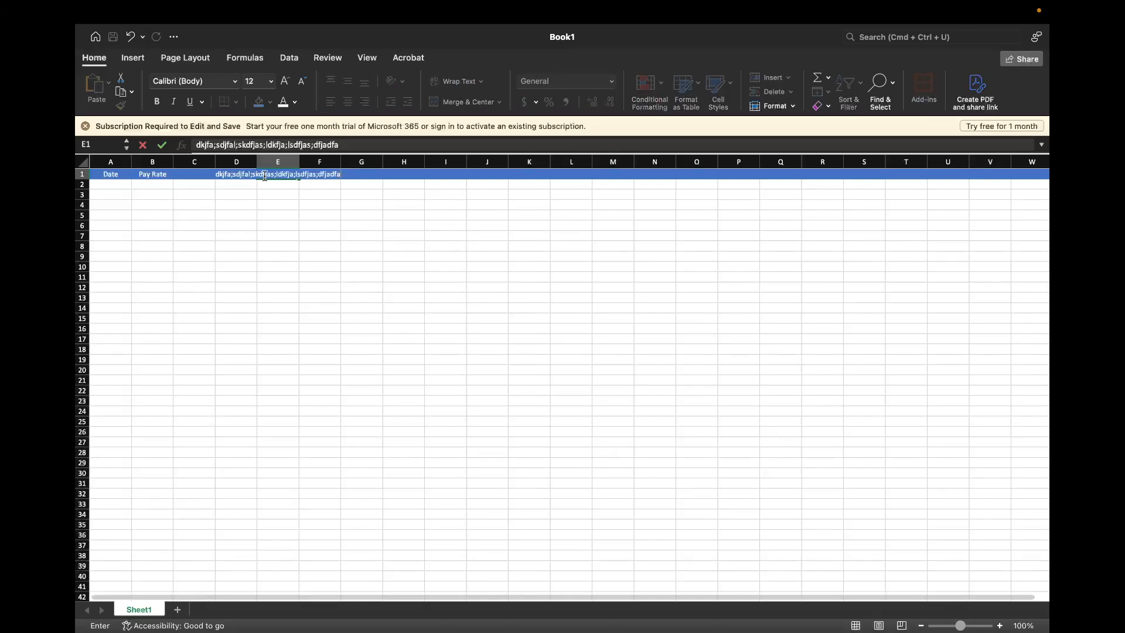
key("Return")
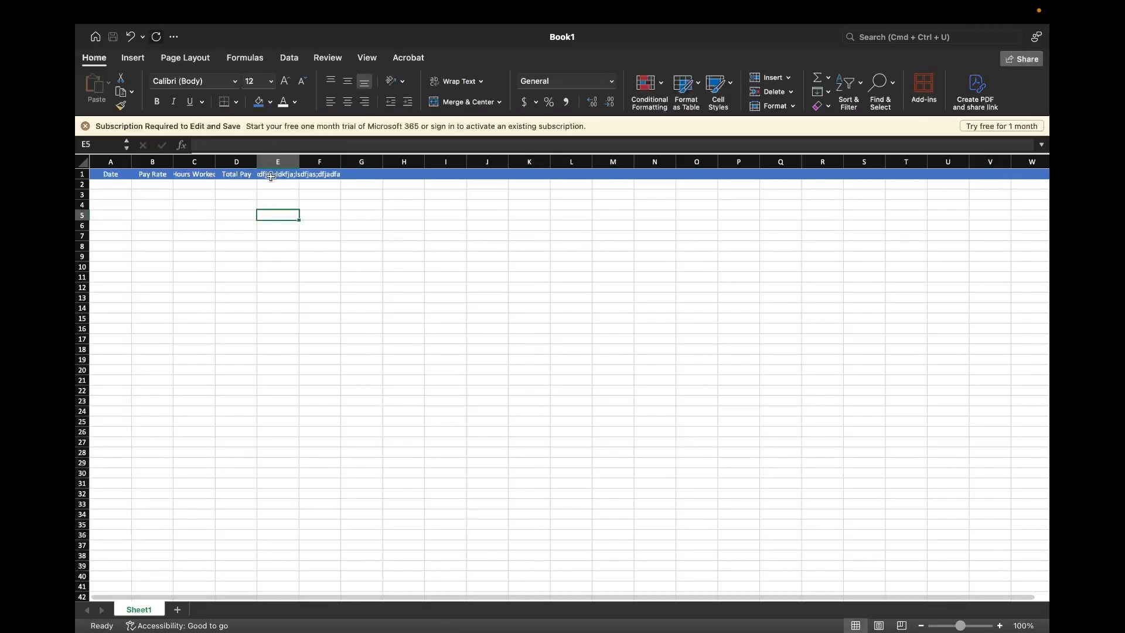
left_click(321, 174)
type("dA")
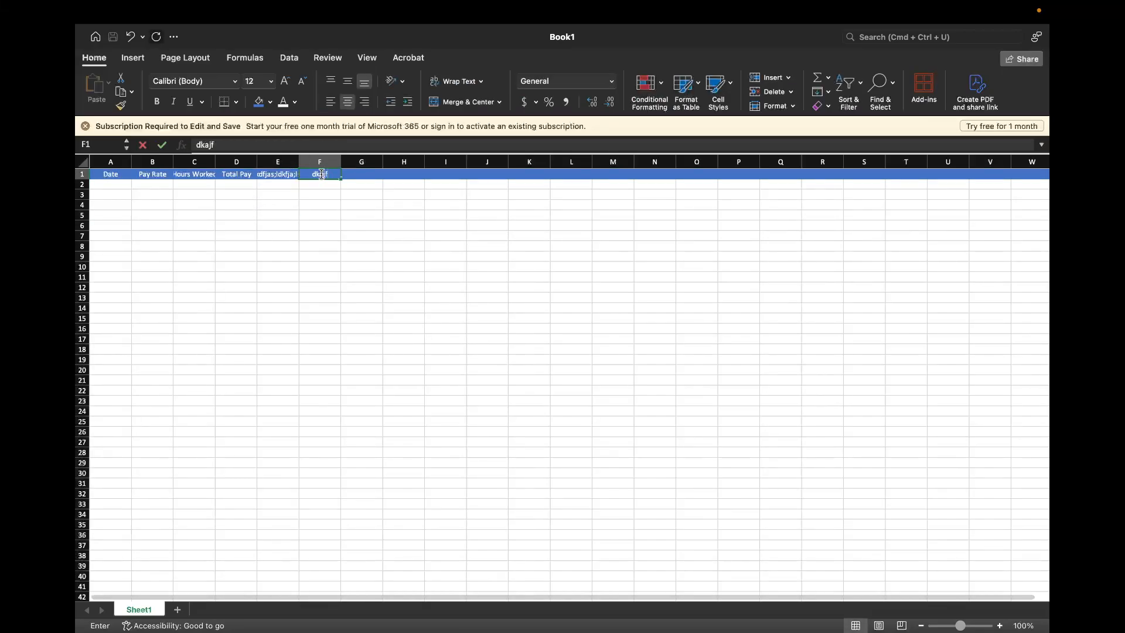
type("AAAAA")
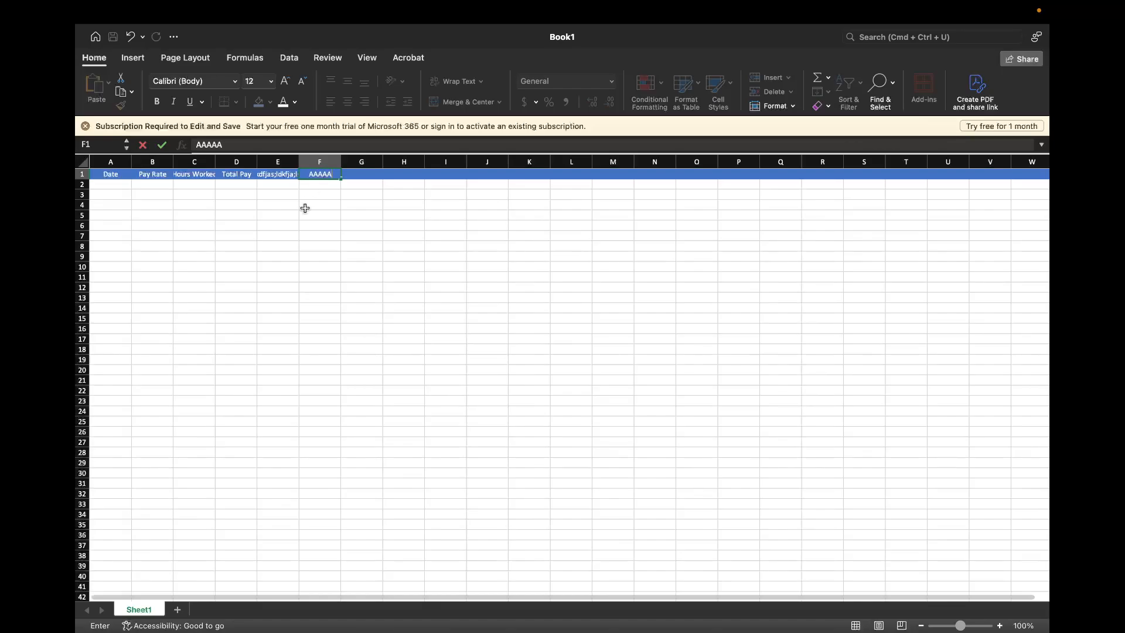
left_click(304, 206)
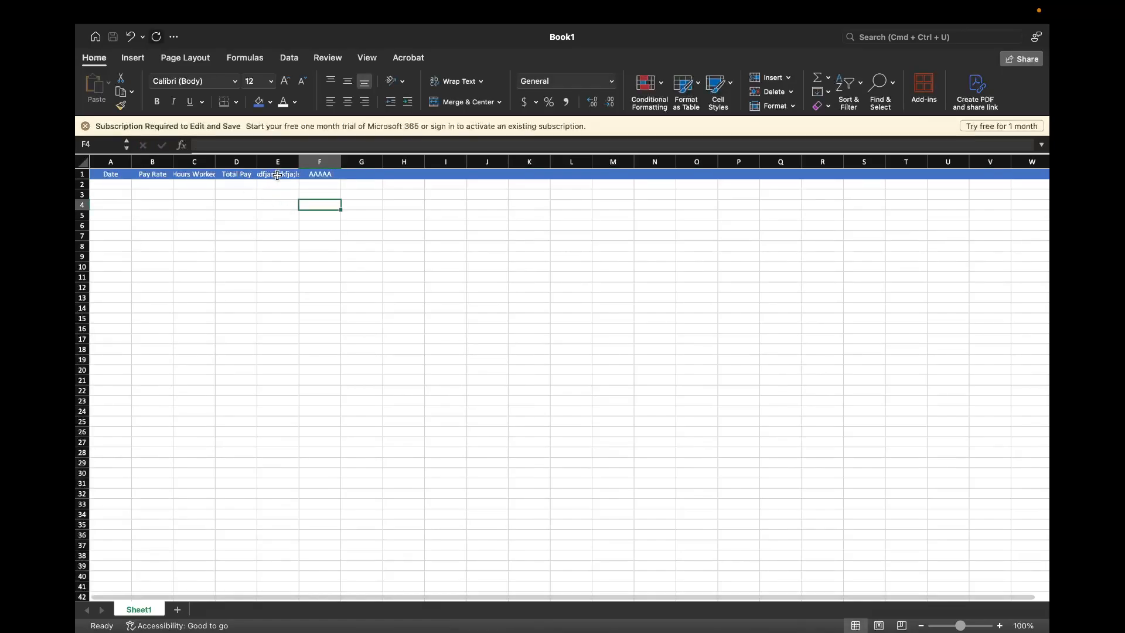
Clear the test text from cells F1 and E1
left_click(321, 175)
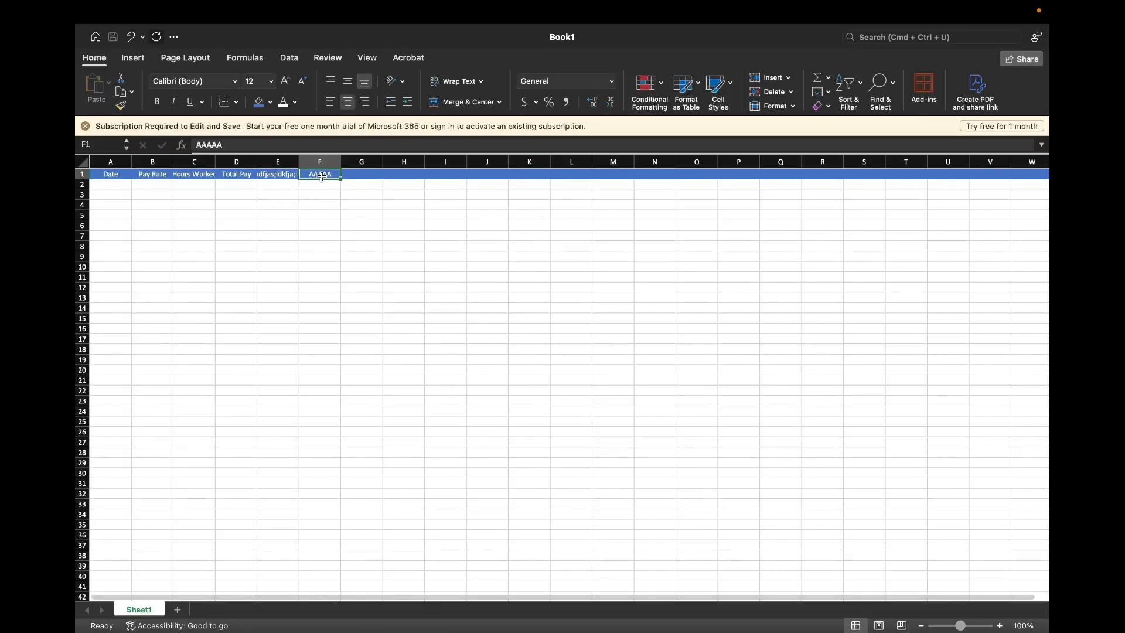
type("dfjas;dfjadfa")
left_click(303, 213)
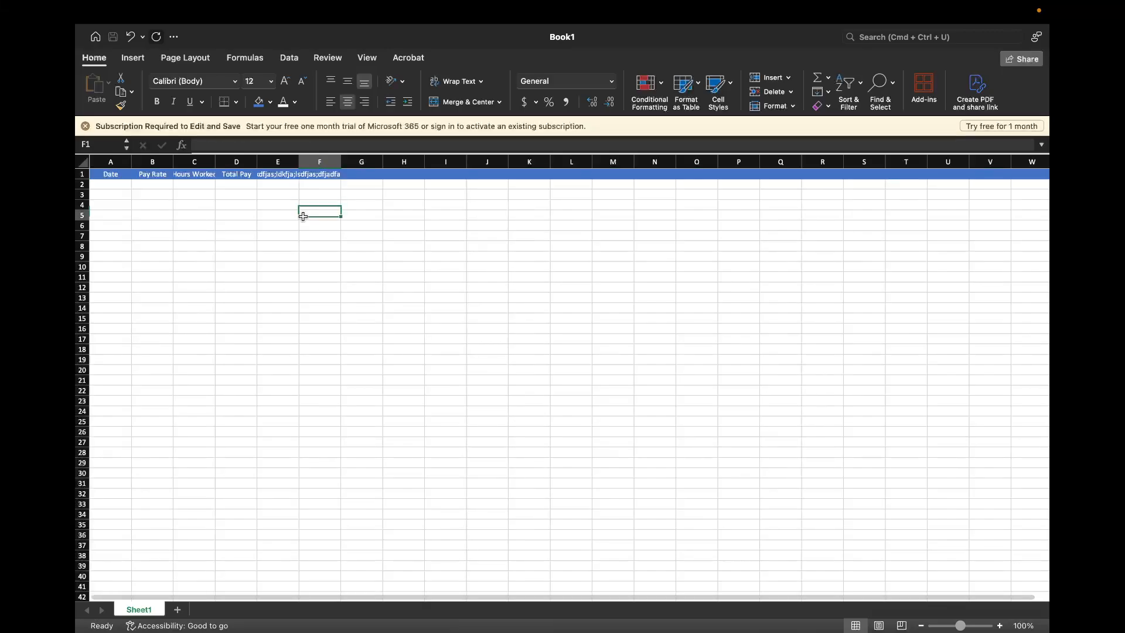
left_click(283, 174)
key("BackSpace")
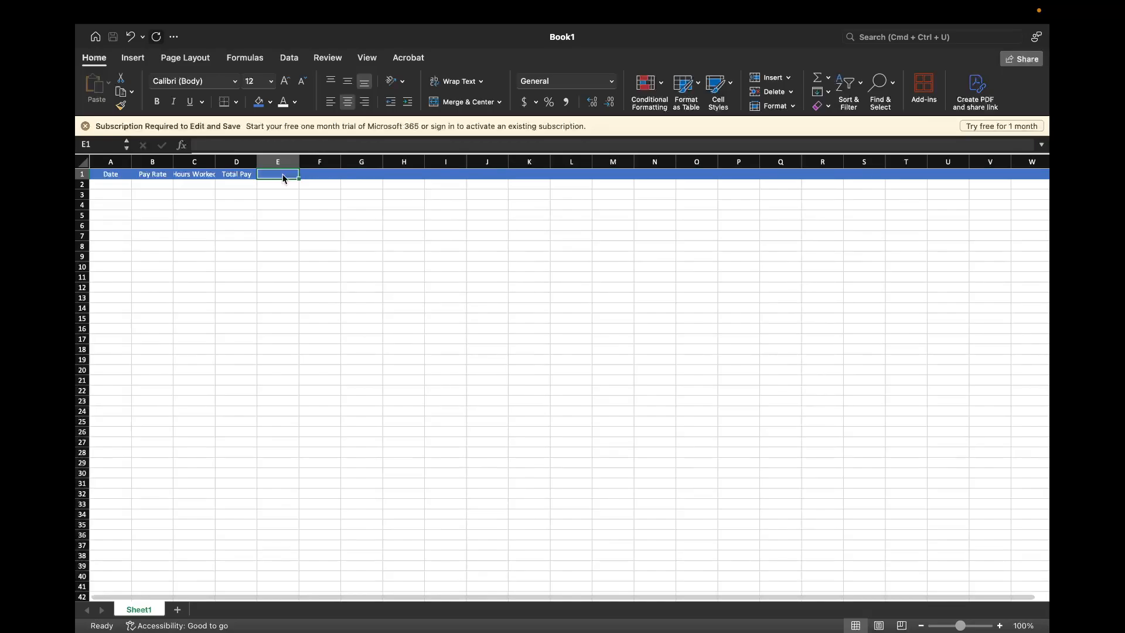
left_click(277, 214)
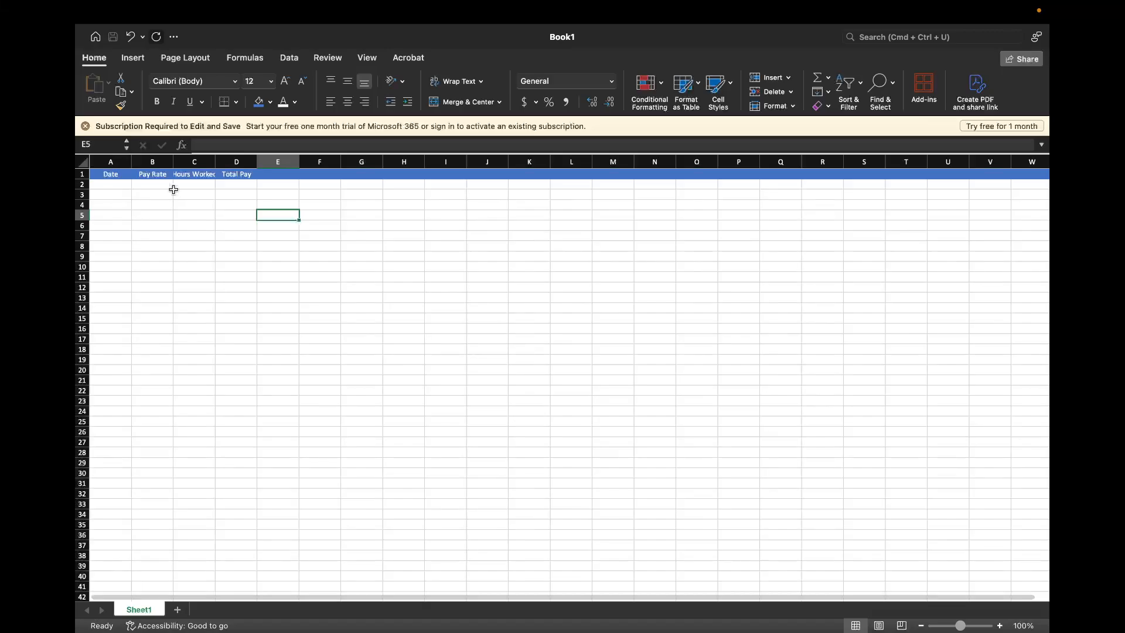
left_click(115, 161)
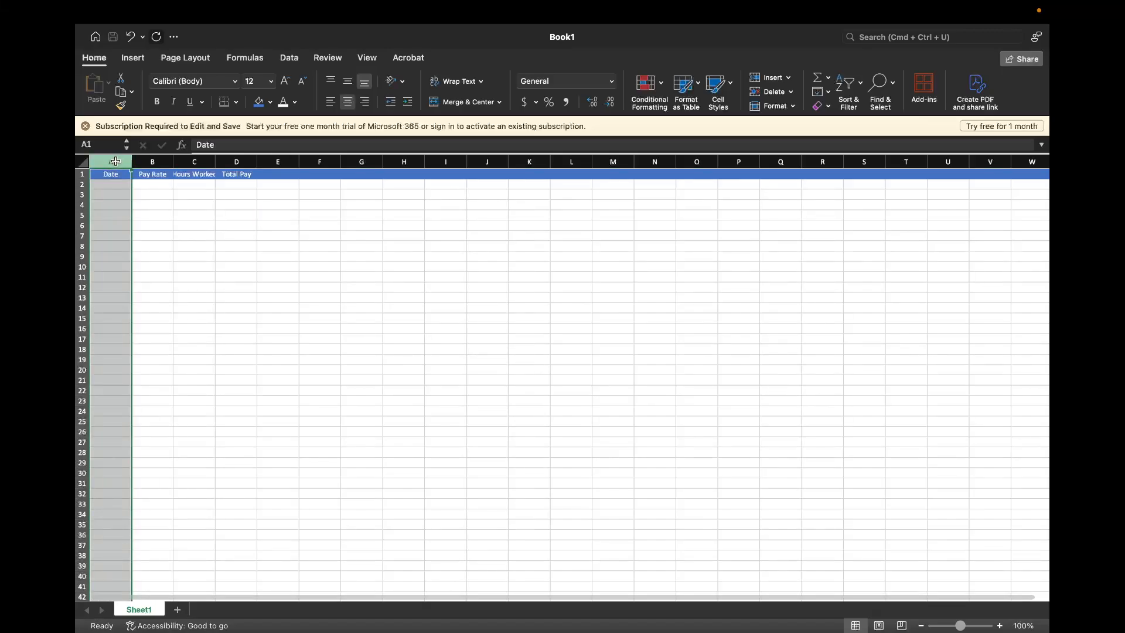
left_click(152, 225)
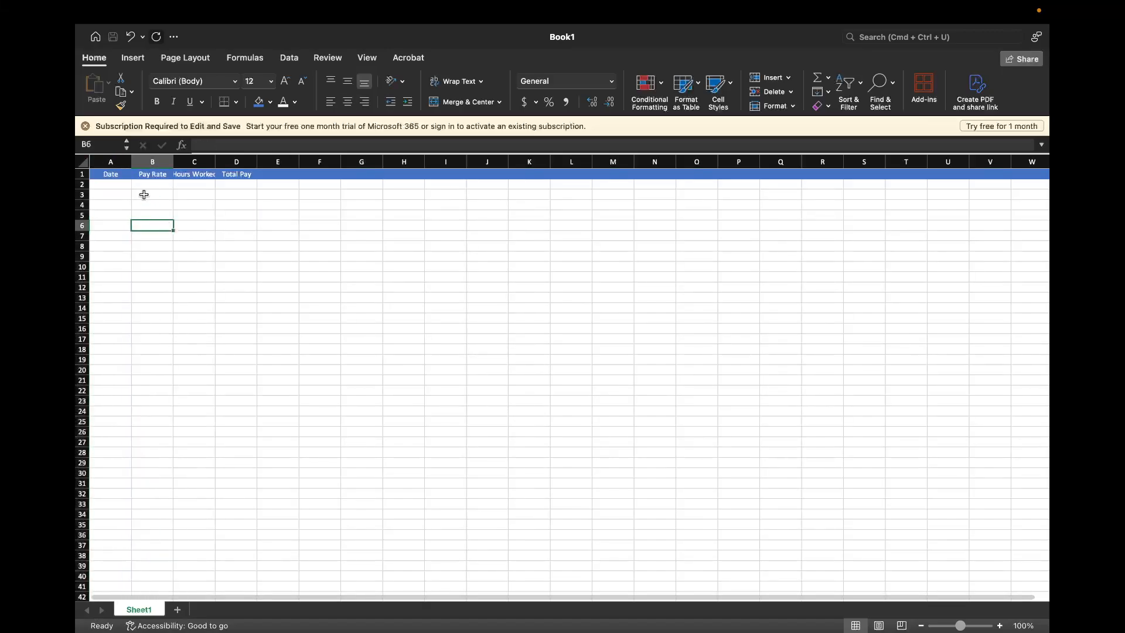
left_click_drag(111, 161, 253, 187)
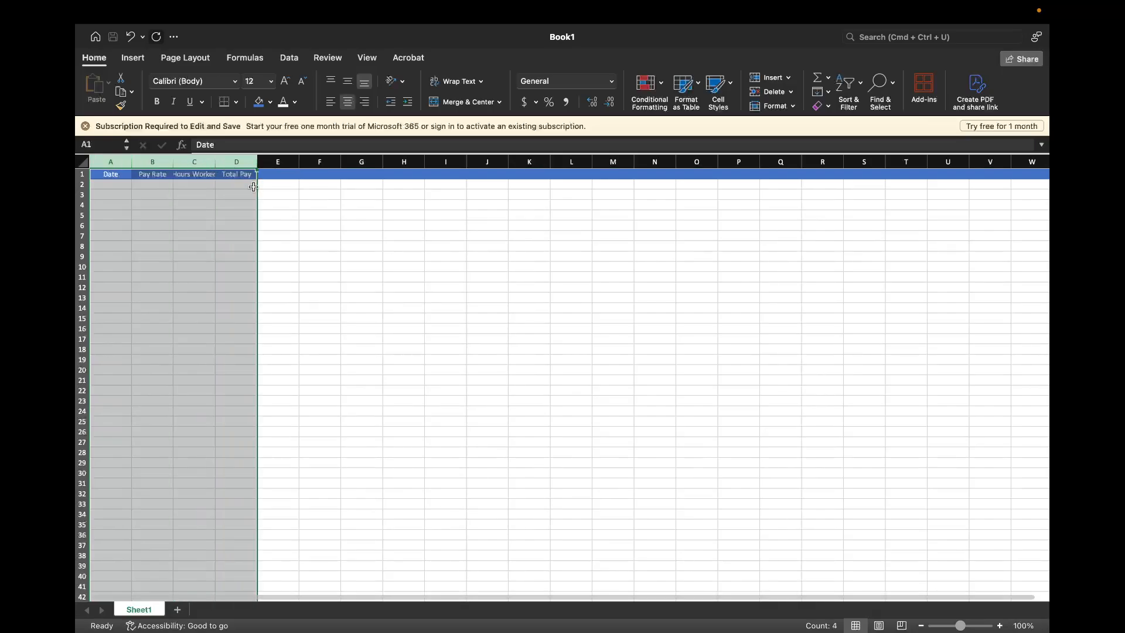
left_click(319, 220)
Widen only column A and undo the width change
left_click(111, 161)
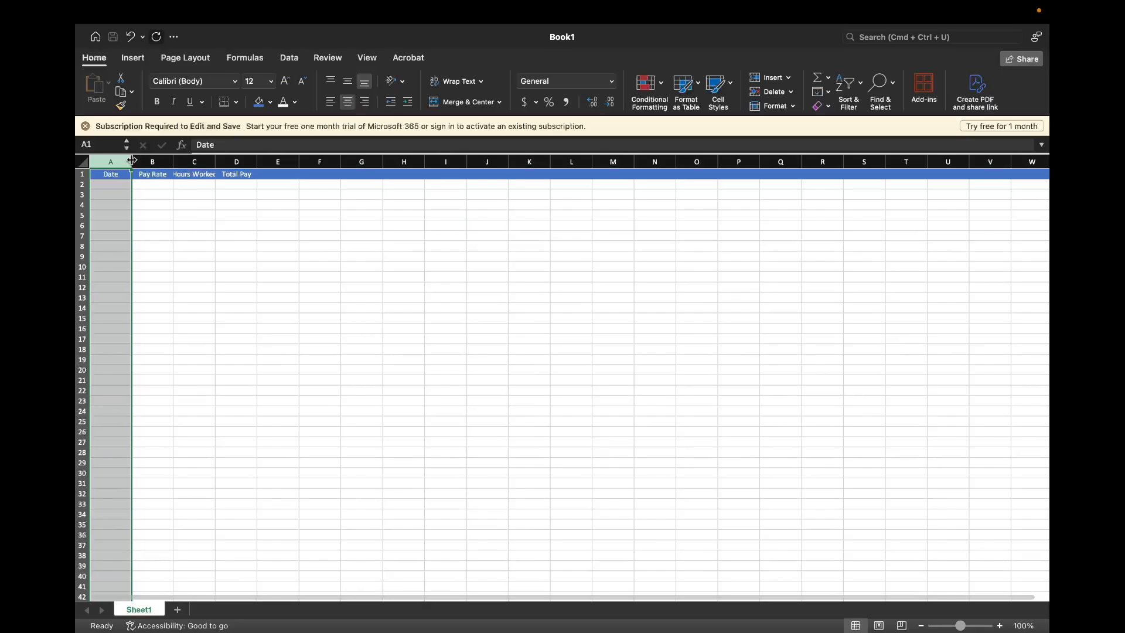
left_click_drag(133, 160, 162, 162)
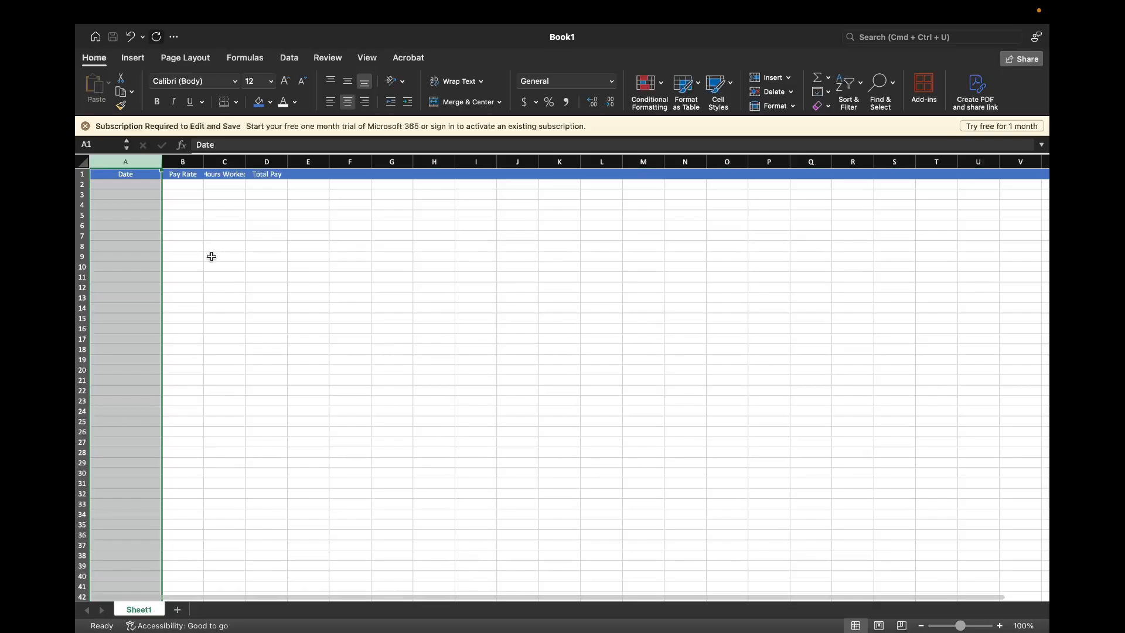
key("super+z")
left_click(169, 214)
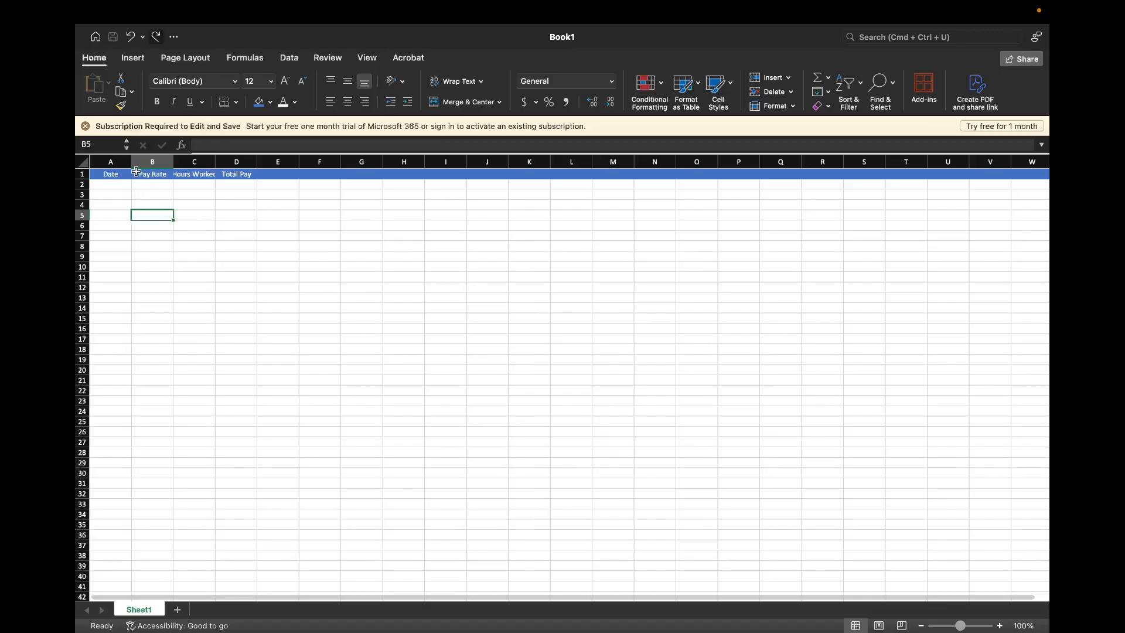
Widen columns A through D together to an equal width so the Hours Worked header fits
left_click_drag(117, 161, 238, 162)
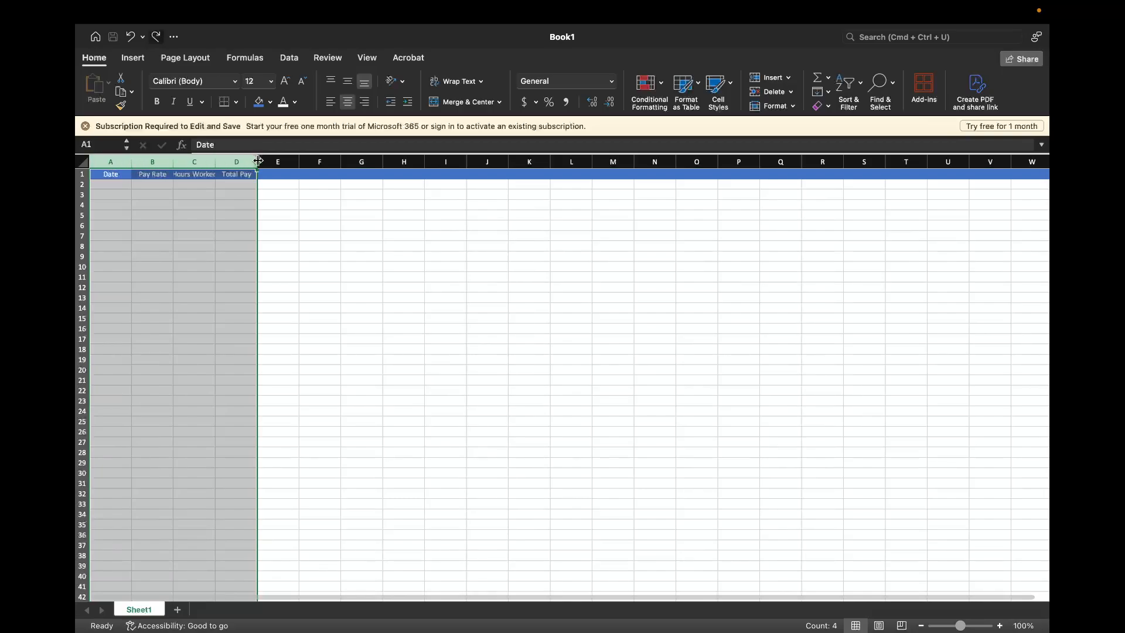
left_click_drag(258, 160, 288, 160)
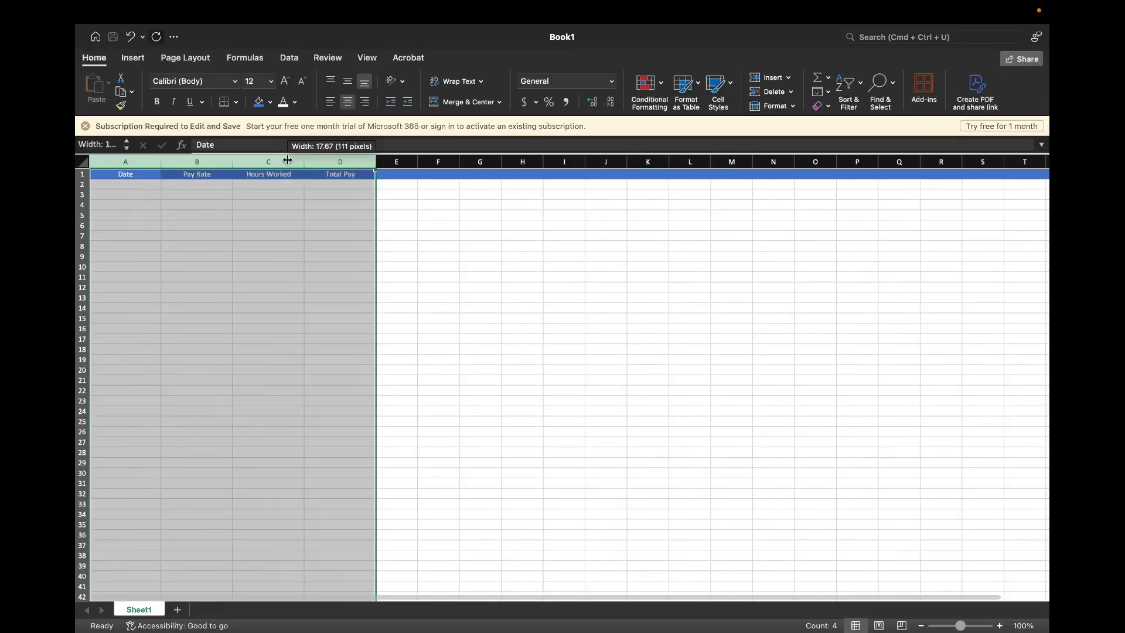
left_click(443, 245)
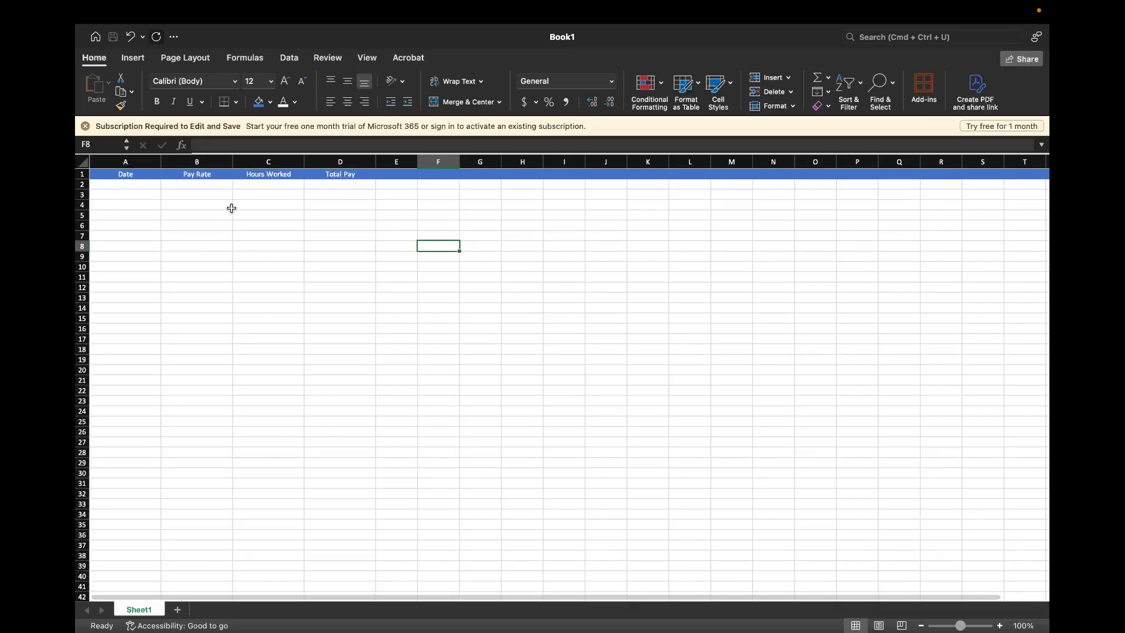
Enter the date 01/01/2021 in cell A2 under the Date header
left_click(143, 186)
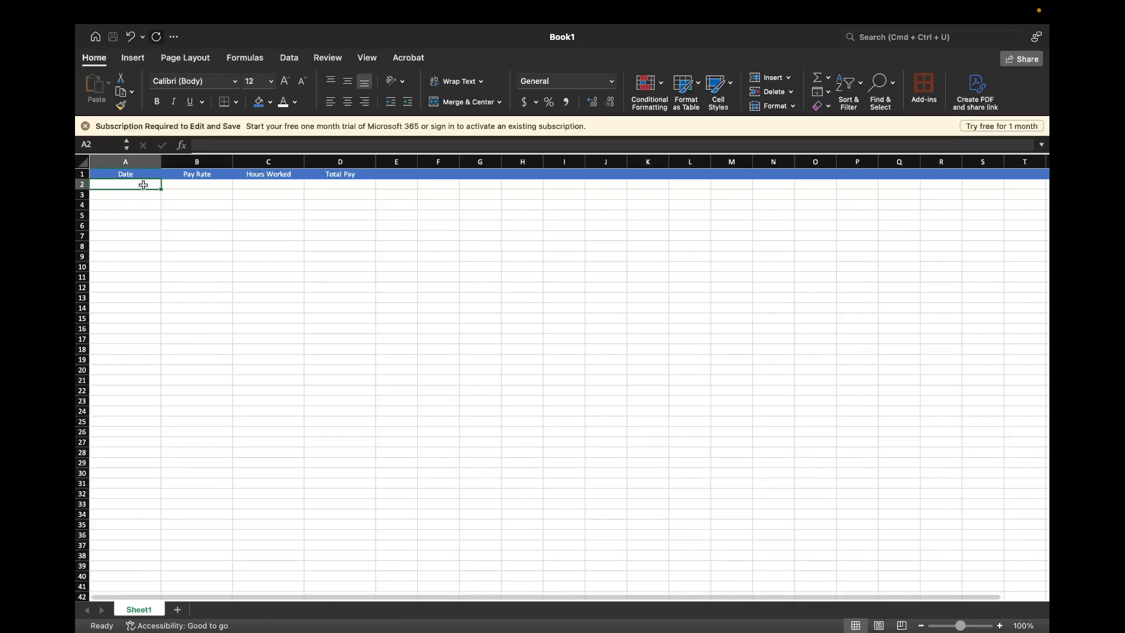
type("01/")
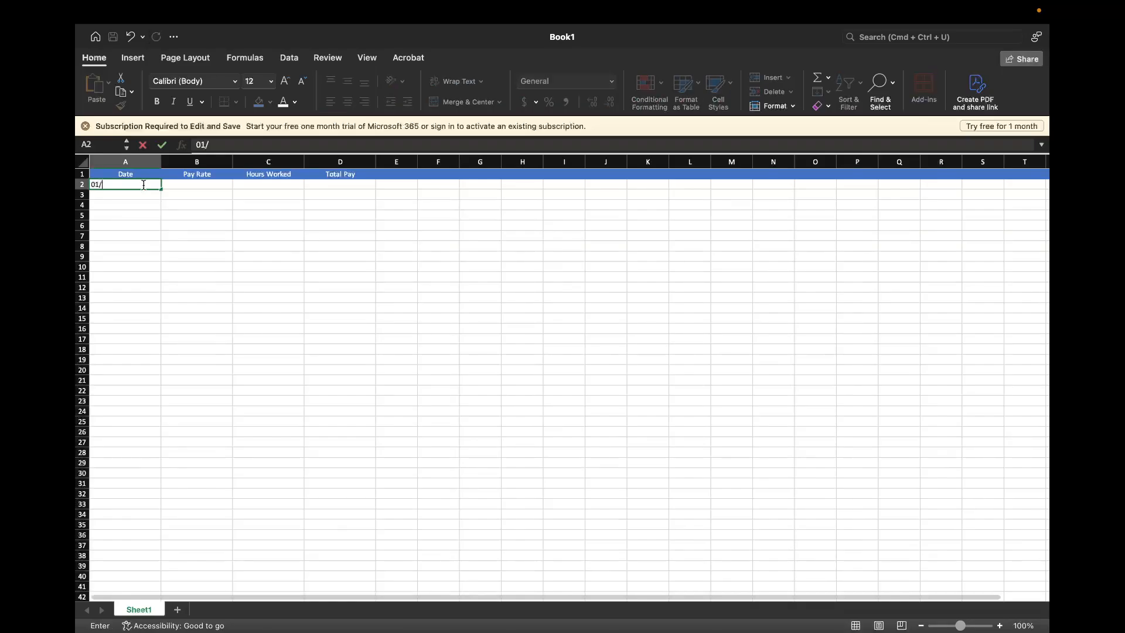
type("01/2021")
key("Return")
left_click(143, 184)
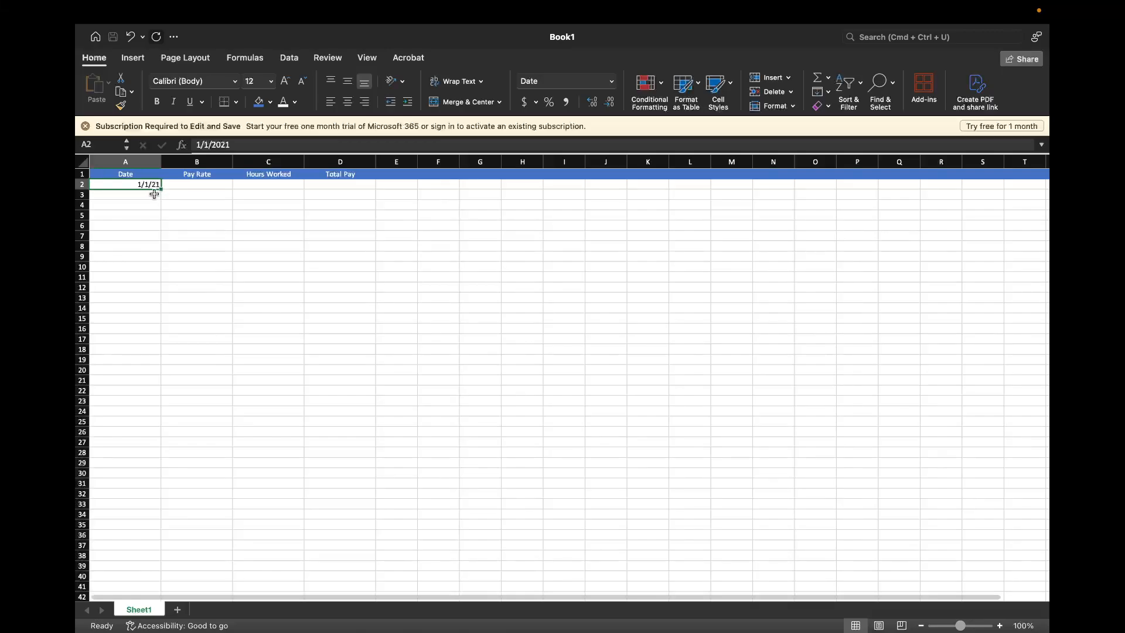
Enter the dates 1/2/21 in A3 and 1/3/21 in A4 by hand
left_click(154, 194)
type("1")
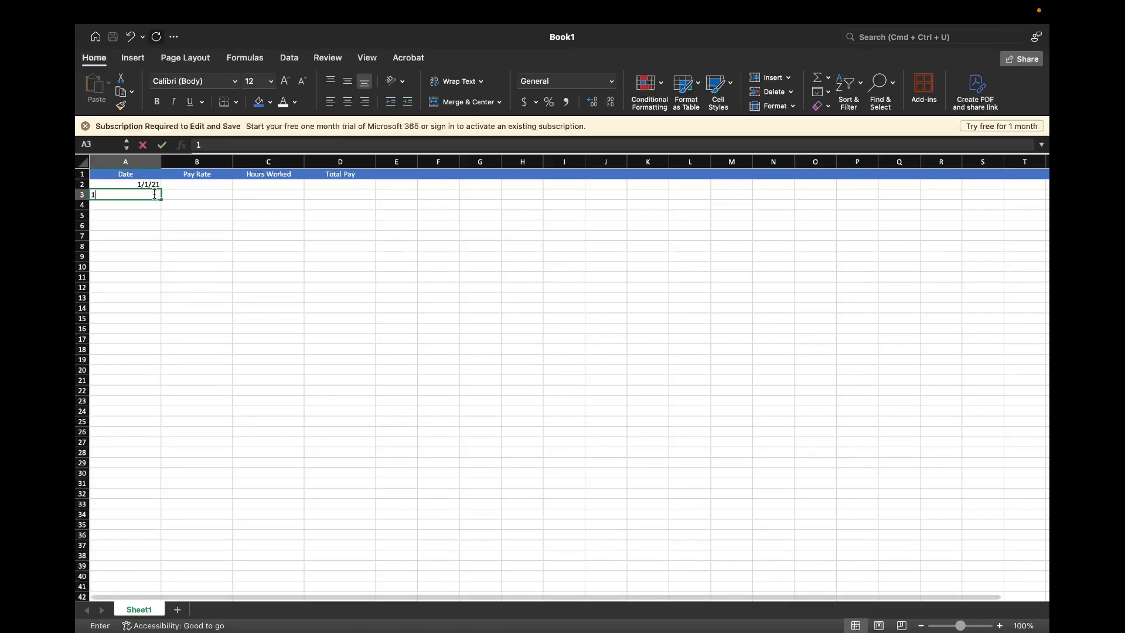
type("/2/21")
key("Return")
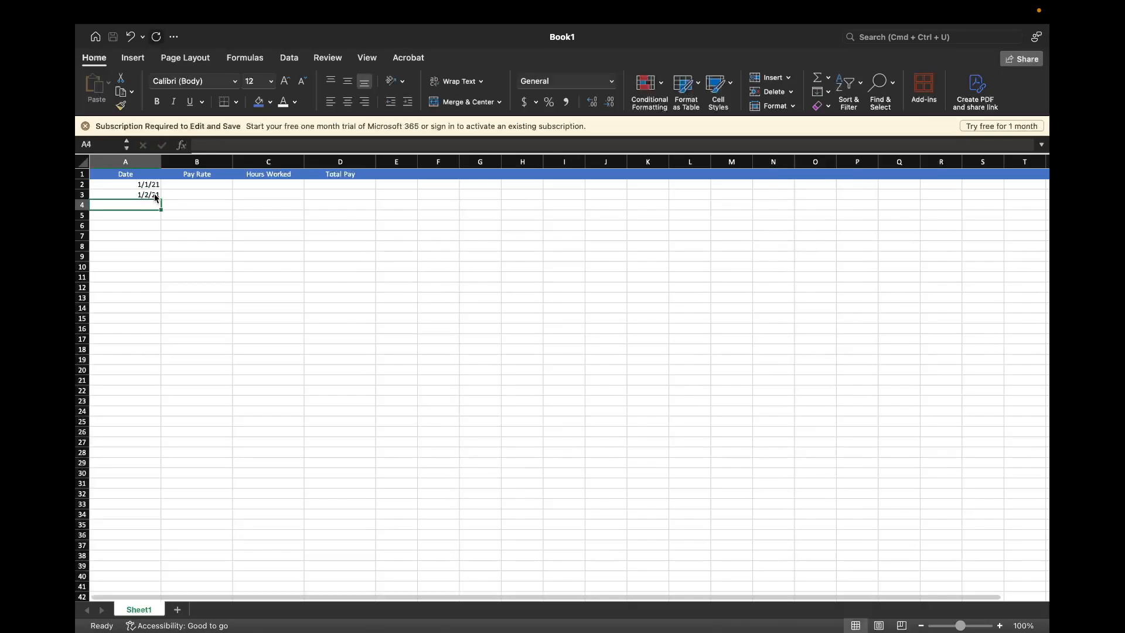
type("1/3/21")
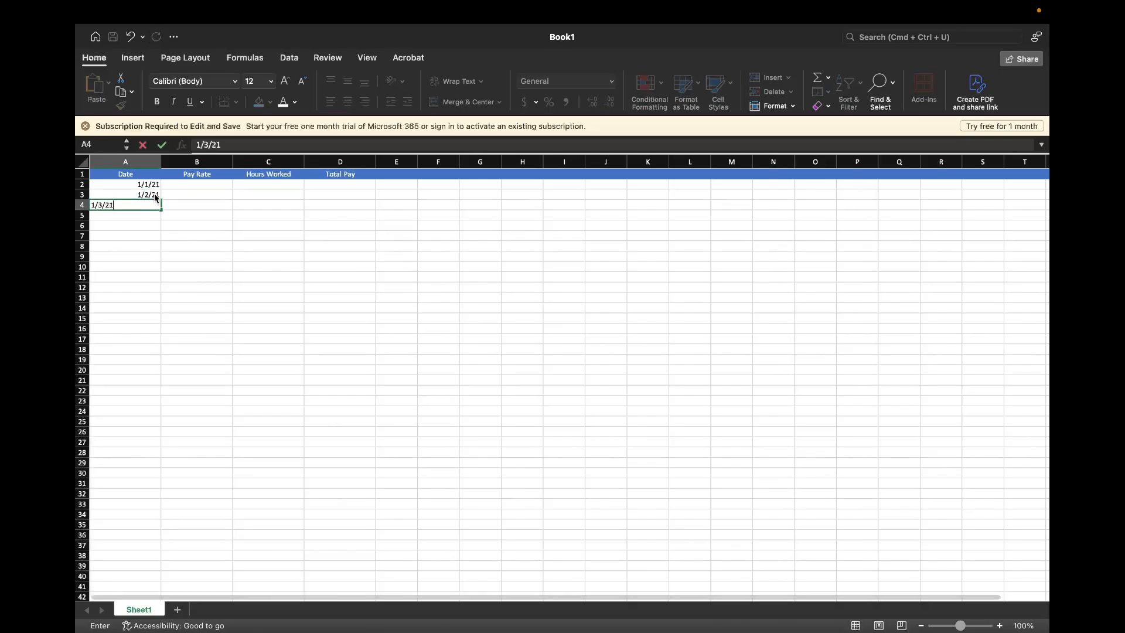
key("Return")
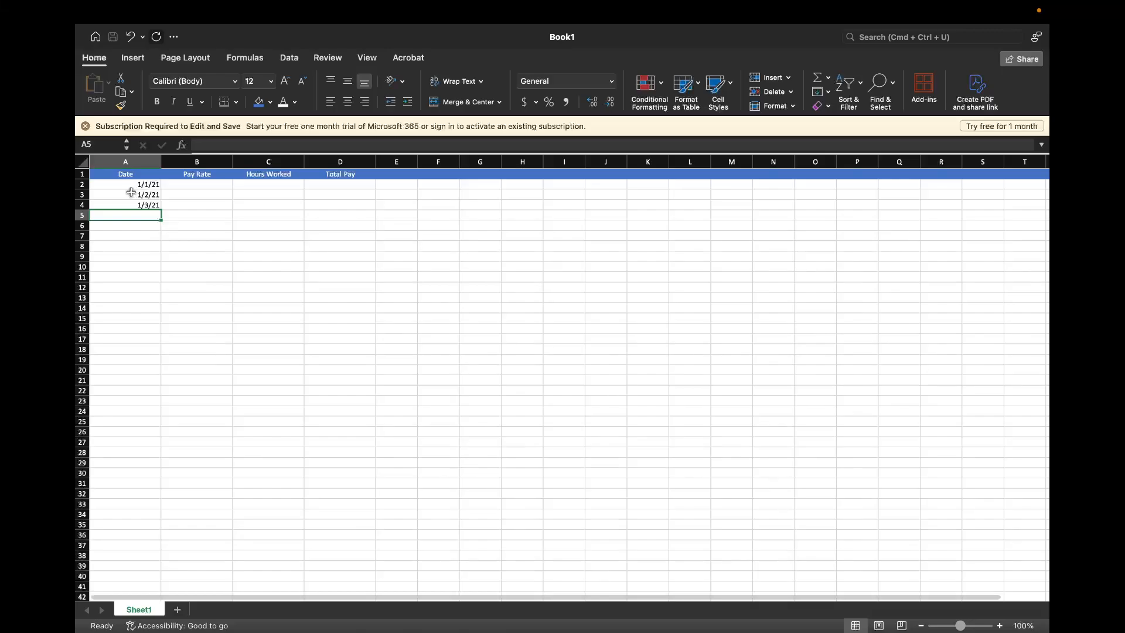
Clear the manually entered dates from cells A3 and A4
left_click_drag(137, 196, 136, 201)
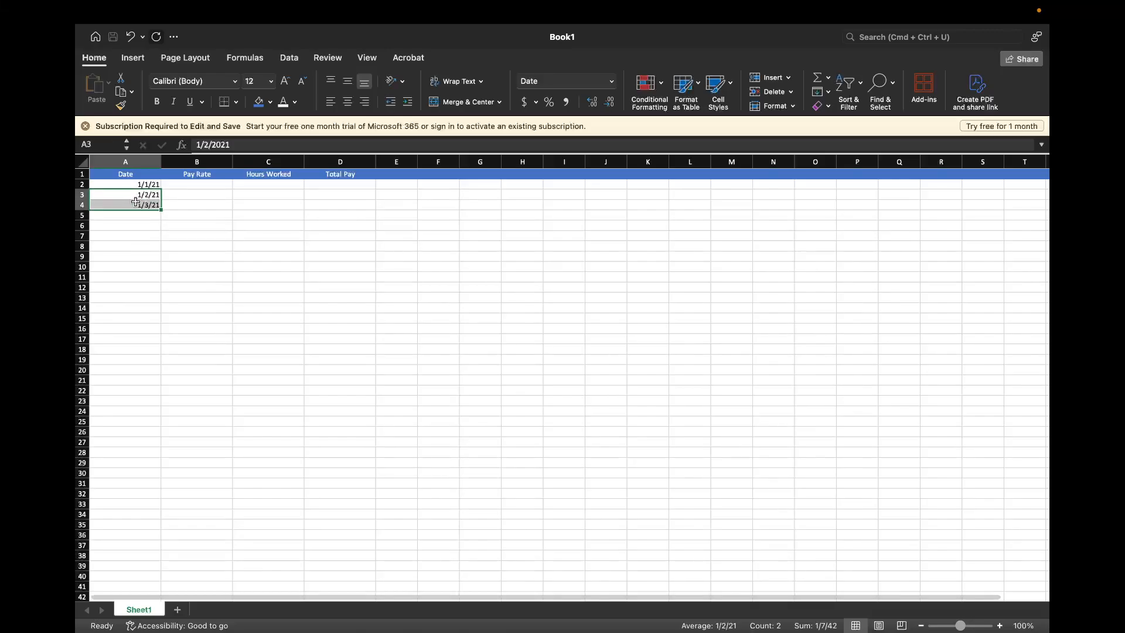
key("BackSpace")
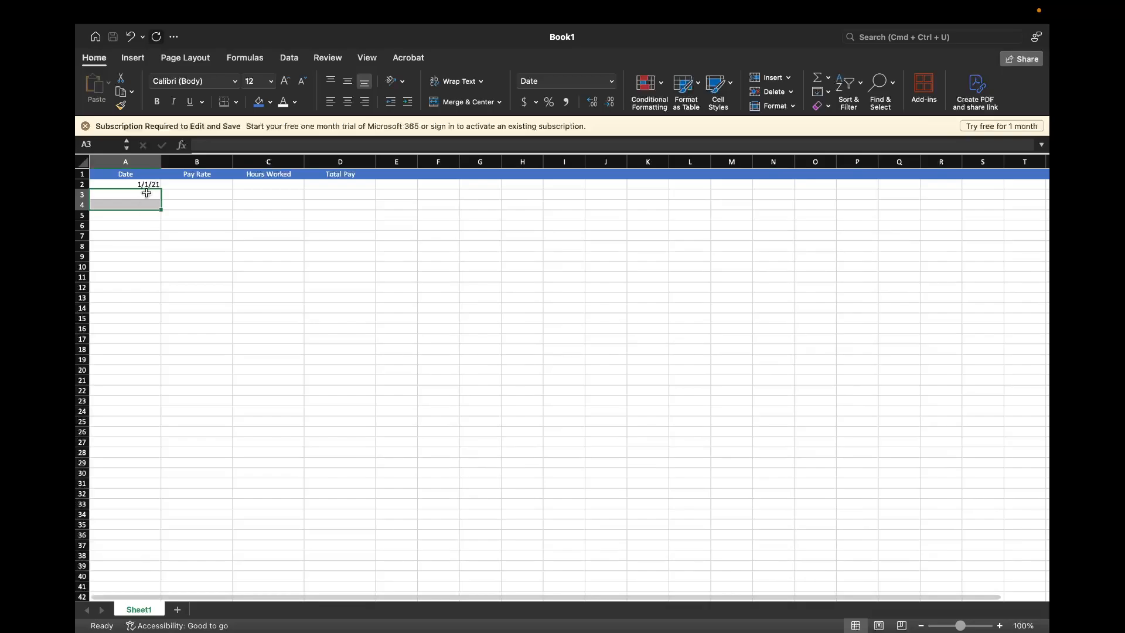
left_click(150, 234)
Fill the date series from A2 down to A8, covering 1/1/21 through 1/7/21
left_click(147, 185)
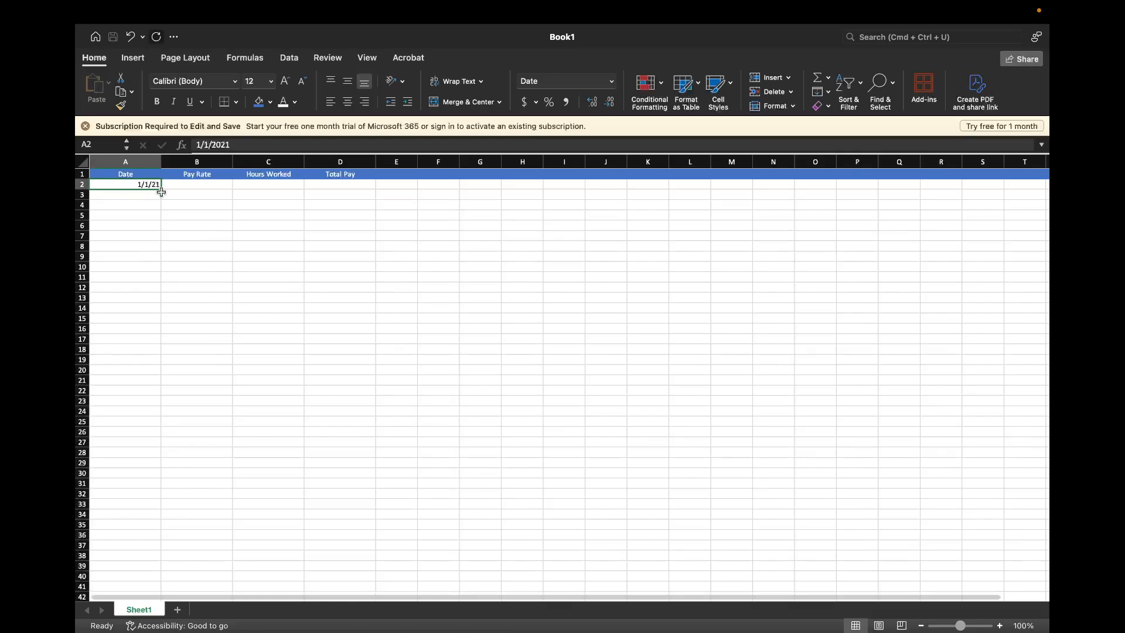
mouse_move(161, 192)
left_mouse_down()
mouse_move(159, 210)
mouse_move(163, 187)
mouse_move(184, 188)
mouse_move(159, 188)
mouse_move(158, 197)
left_mouse_up()
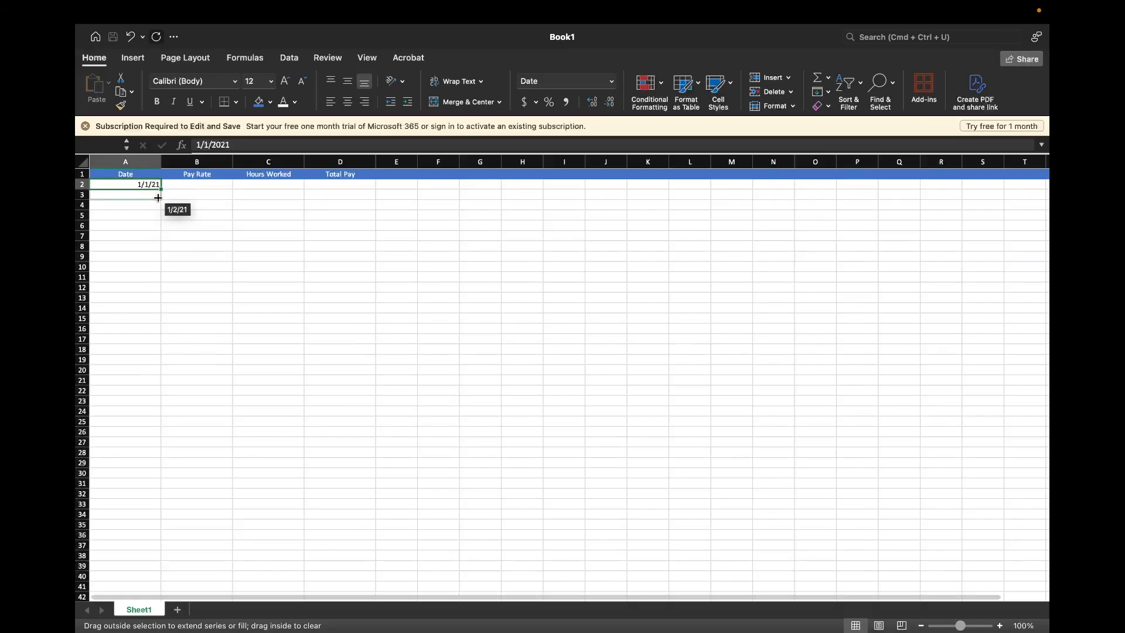
left_click_drag(158, 197, 159, 249)
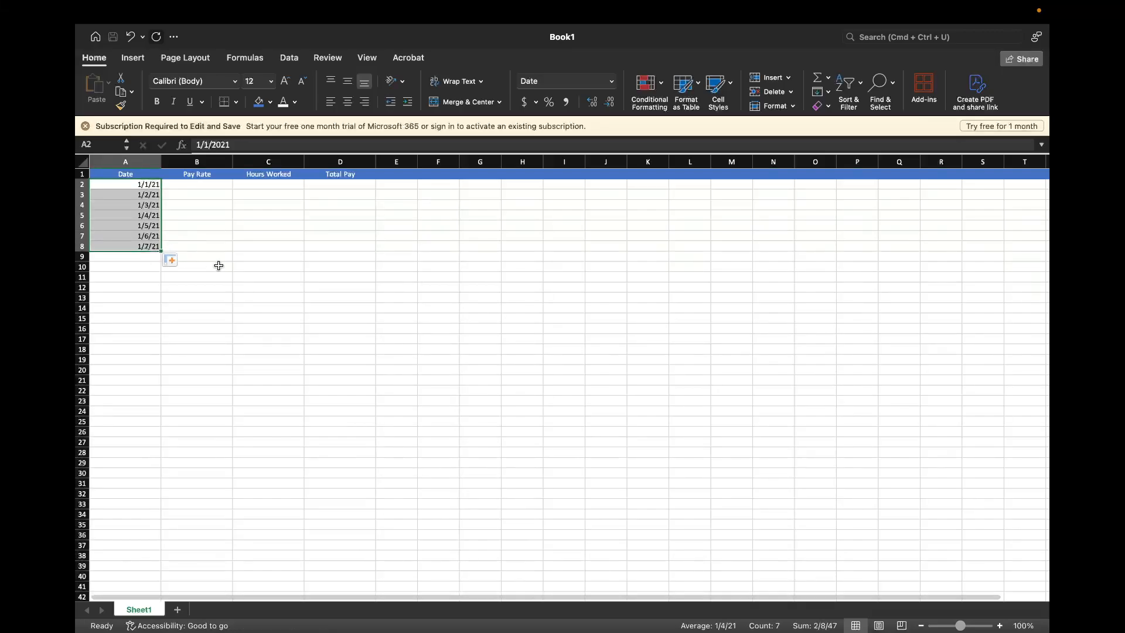
left_click(219, 266)
Check the filled dates in A2 through A8 one cell at a time
left_click(146, 185)
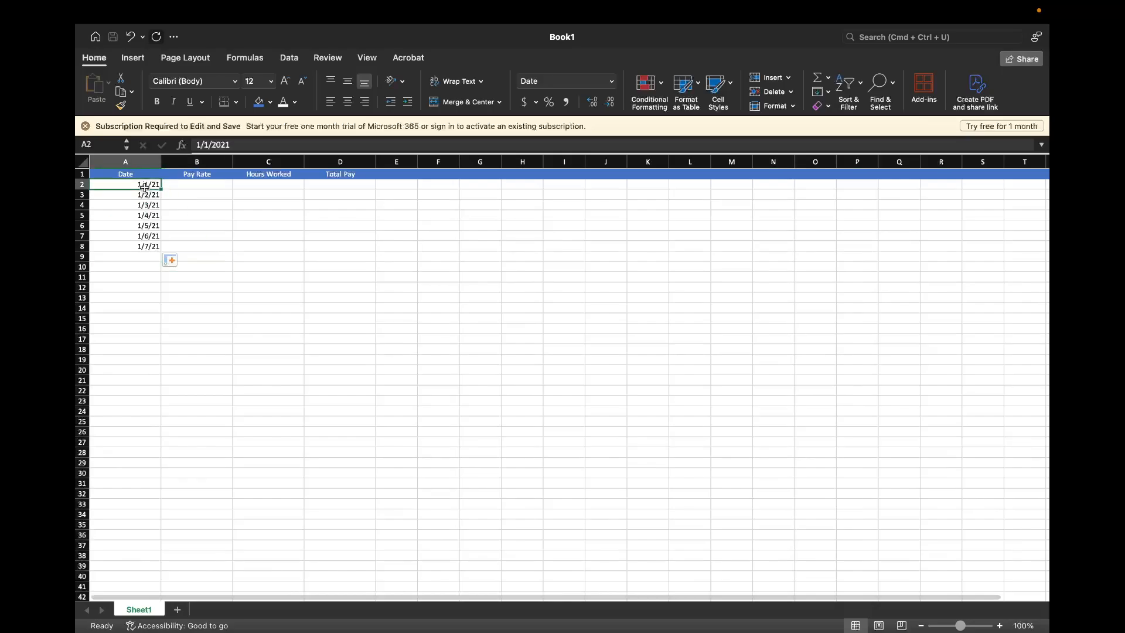
left_click(140, 196)
left_click(139, 206)
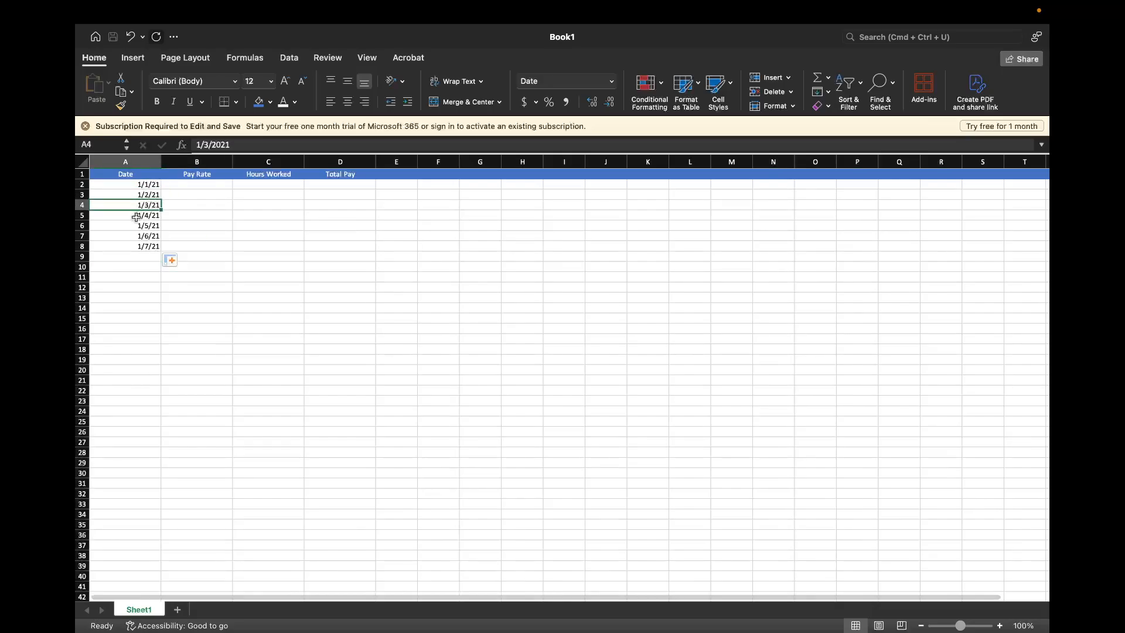
left_click(136, 216)
left_click(134, 228)
left_click(132, 237)
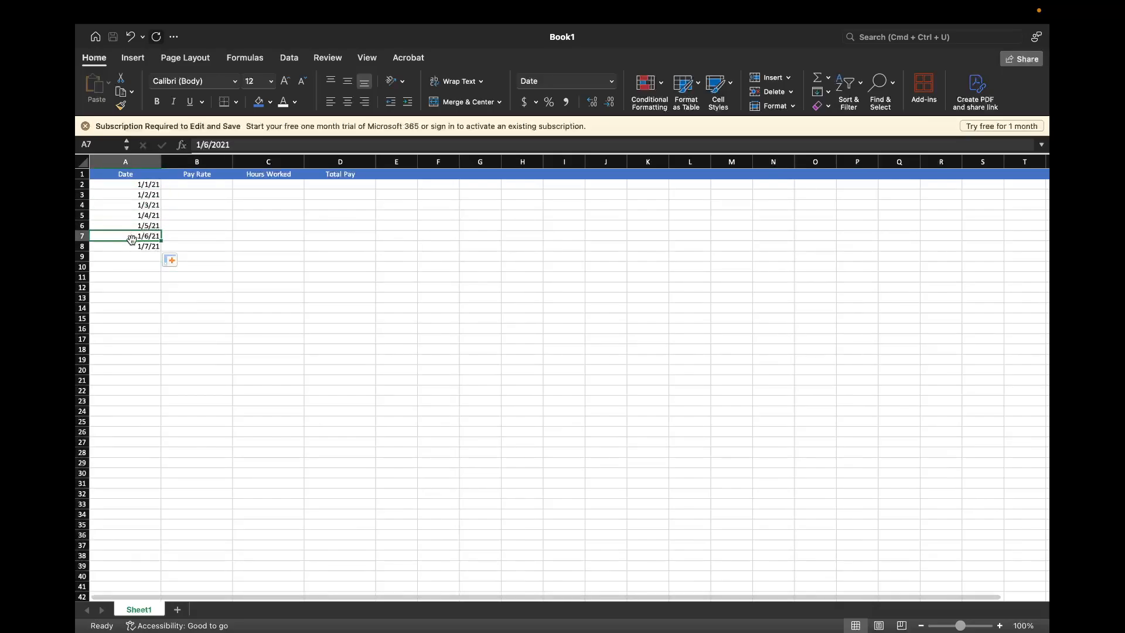
left_click(130, 246)
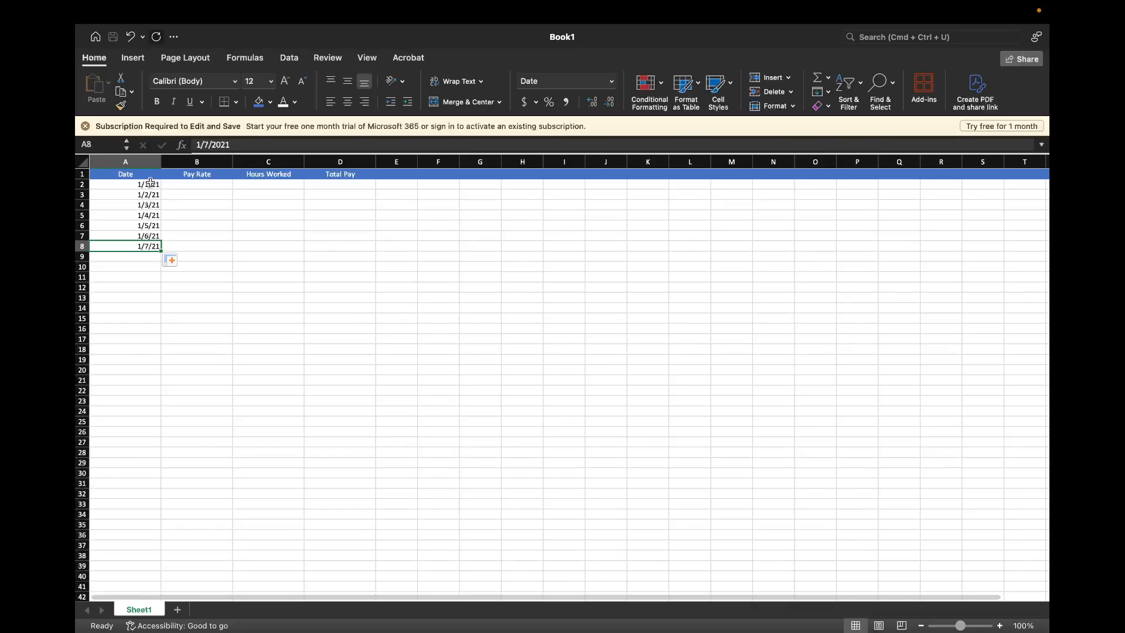
Extend the date series from A8 down to row 309 and undo that long fill
left_click_drag(161, 250, 184, 588)
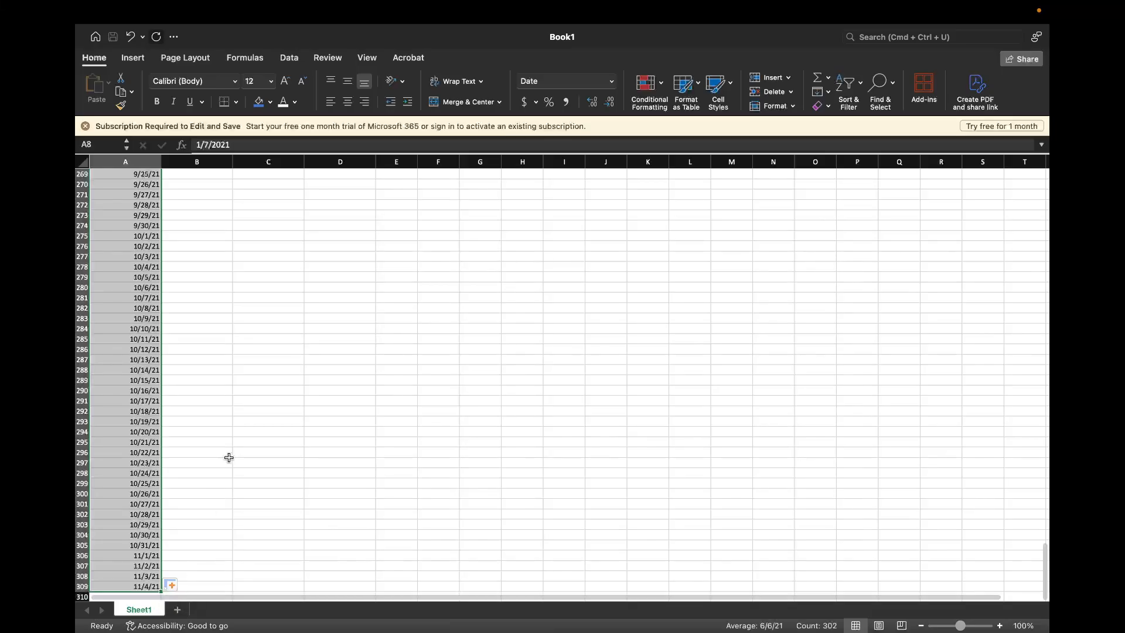
scroll(229, 457, "down", 10)
scroll(228, 457, "up", 15)
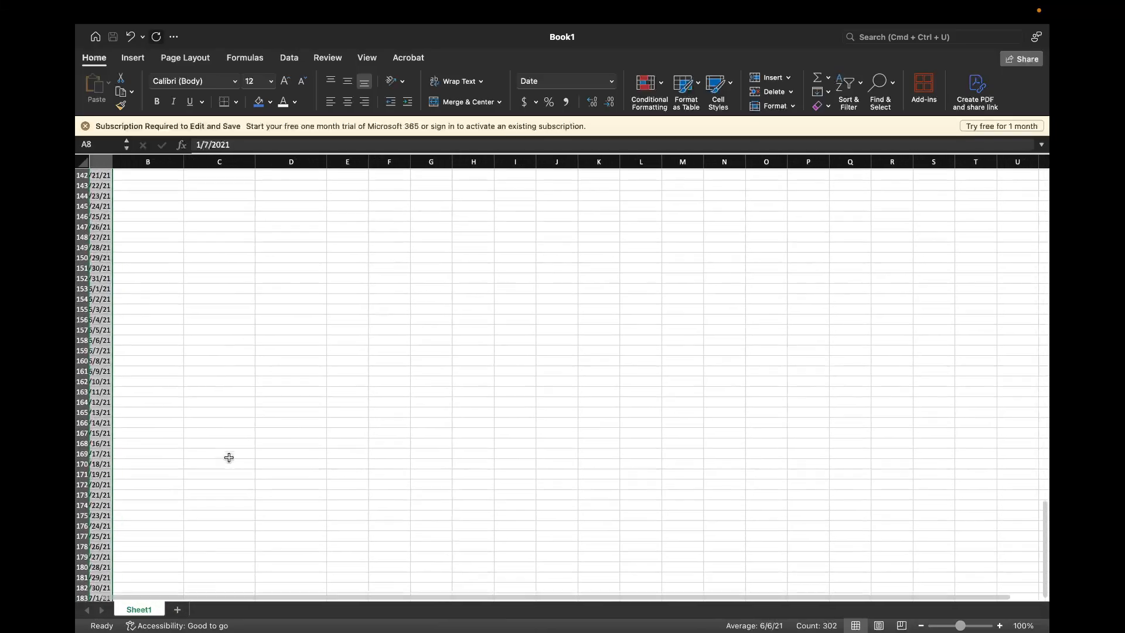
scroll(228, 457, "up", 8)
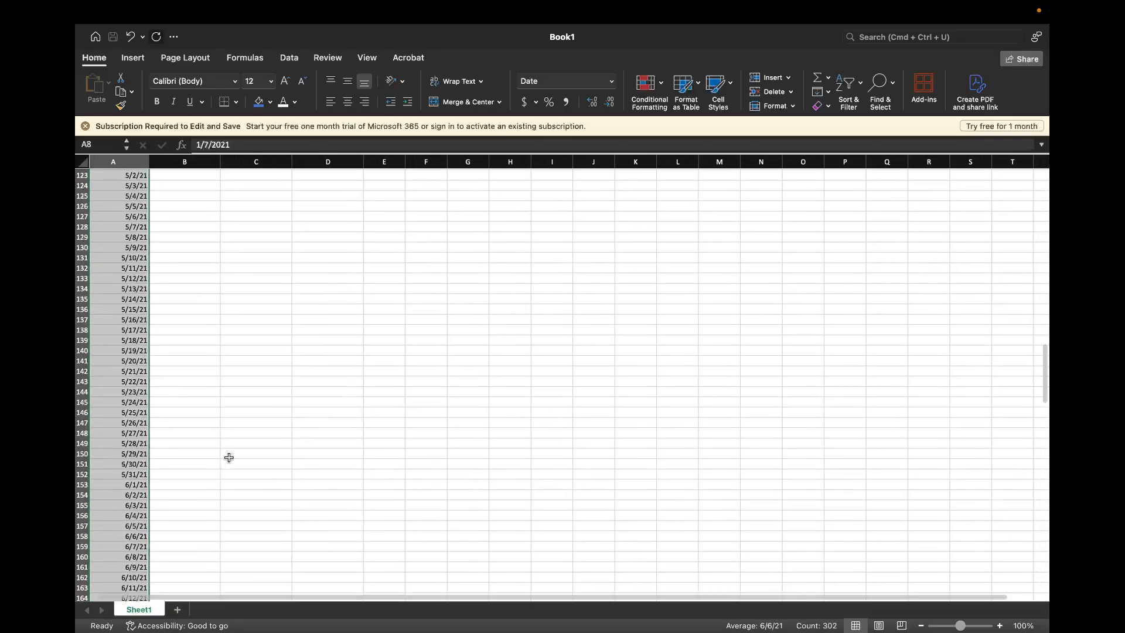
scroll(197, 375, "up", 8)
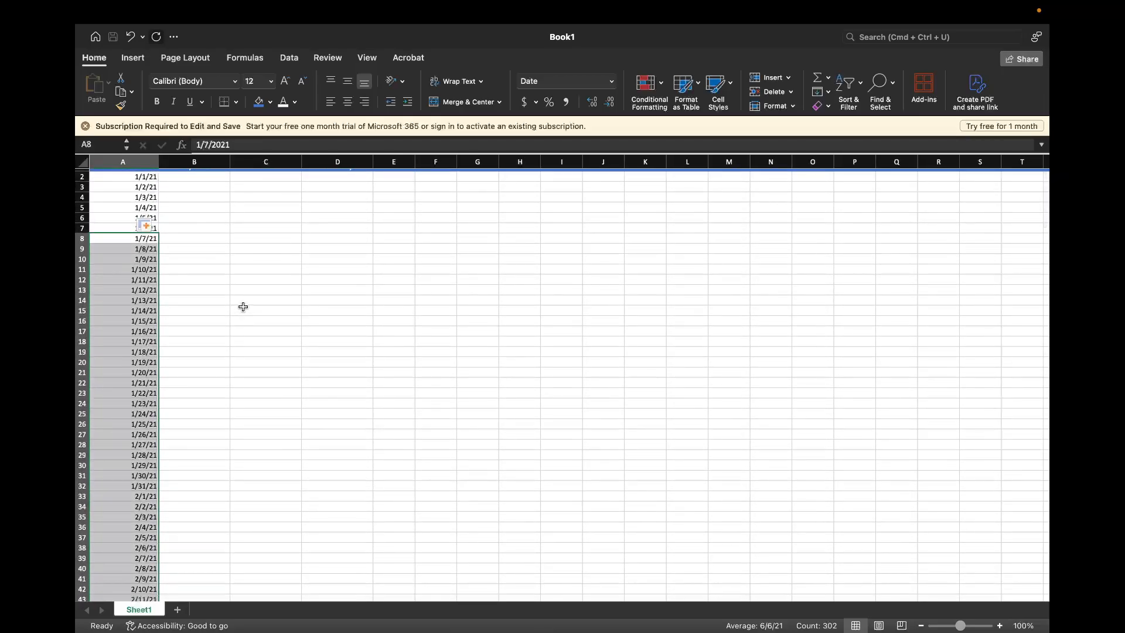
key("super+z")
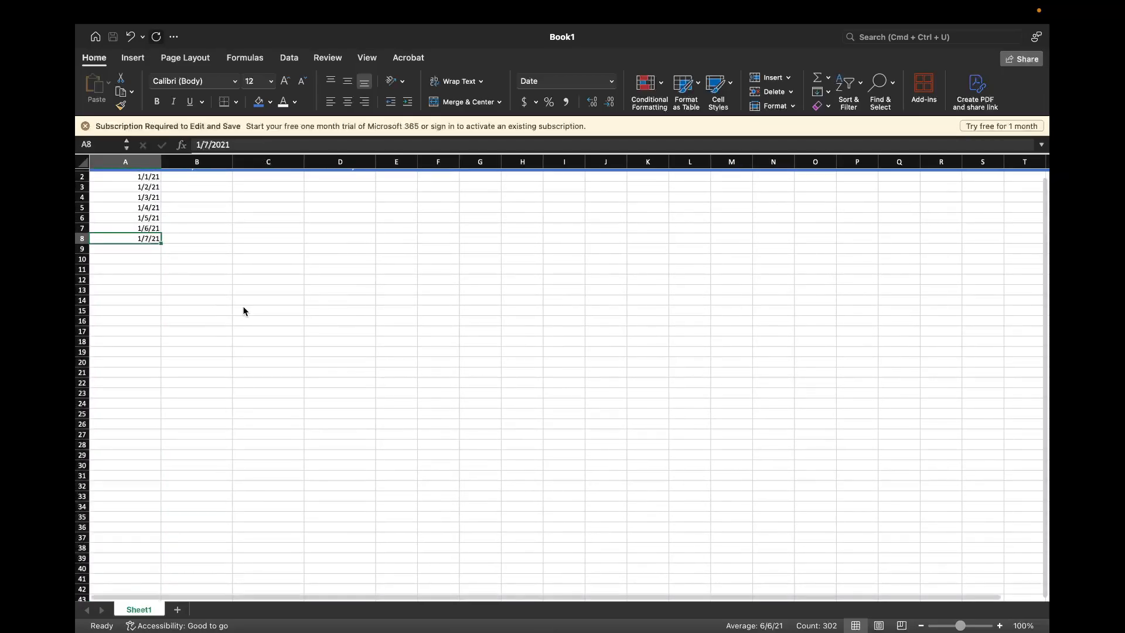
scroll(206, 221, "up", 2)
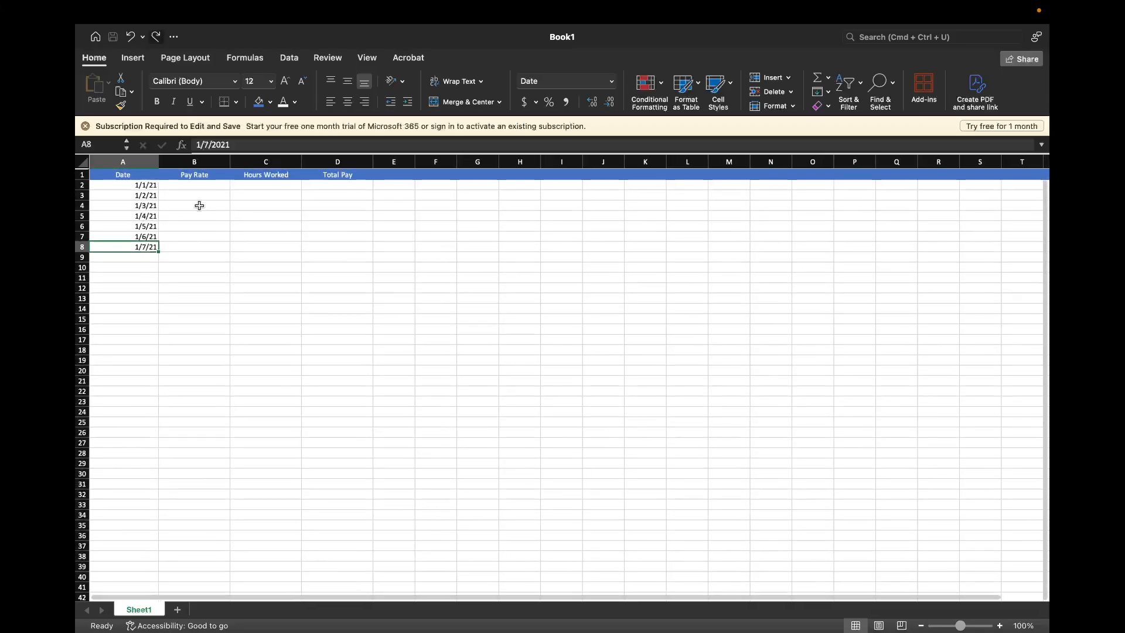
Enter a pay rate of 20 in B2 and fill it down to B8
left_click(193, 186)
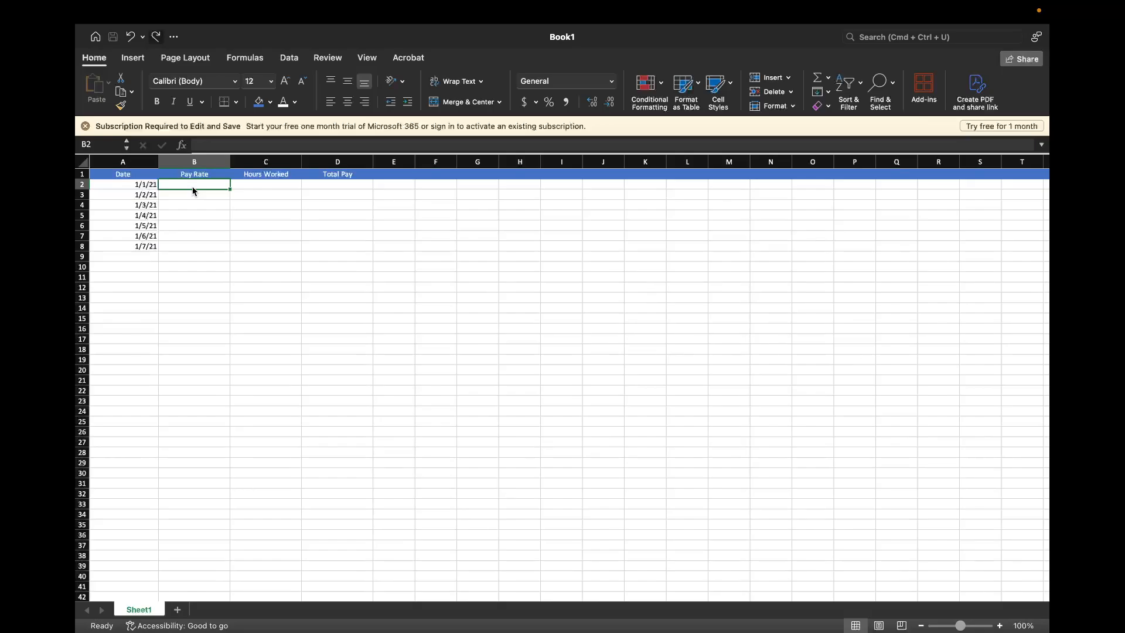
type("20")
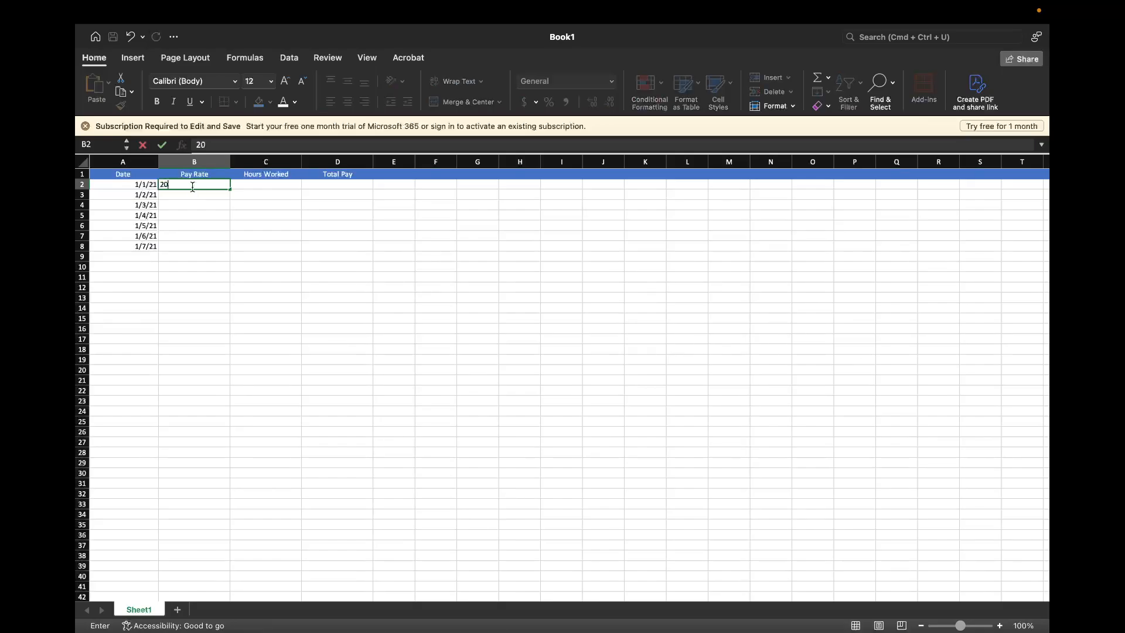
key("Return")
left_click(205, 184)
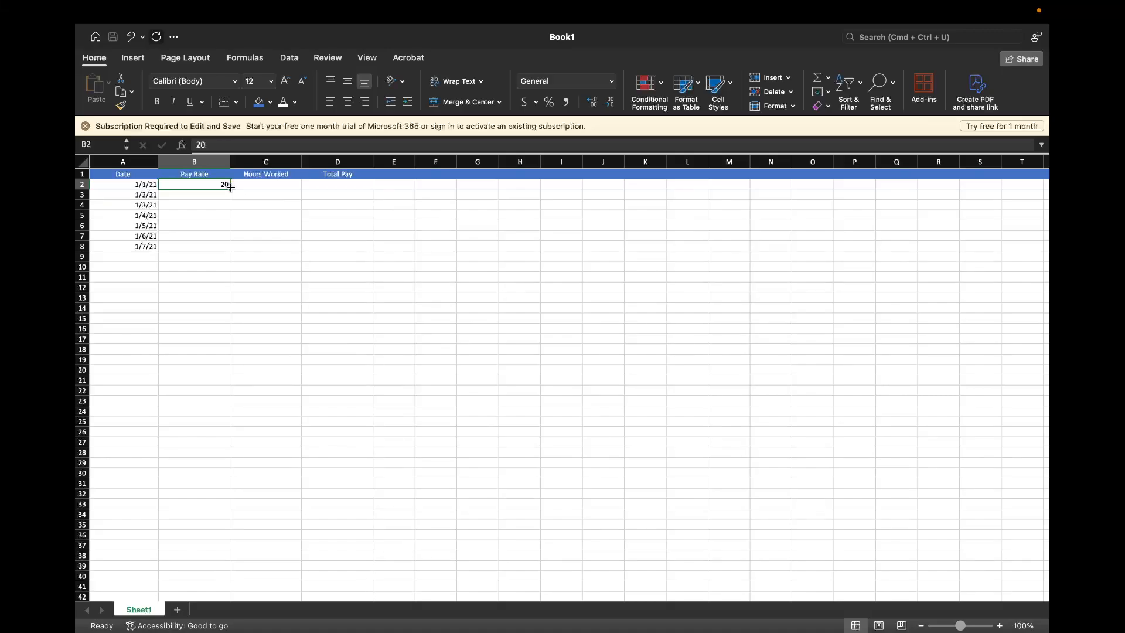
left_click_drag(230, 187, 226, 250)
left_click(275, 239)
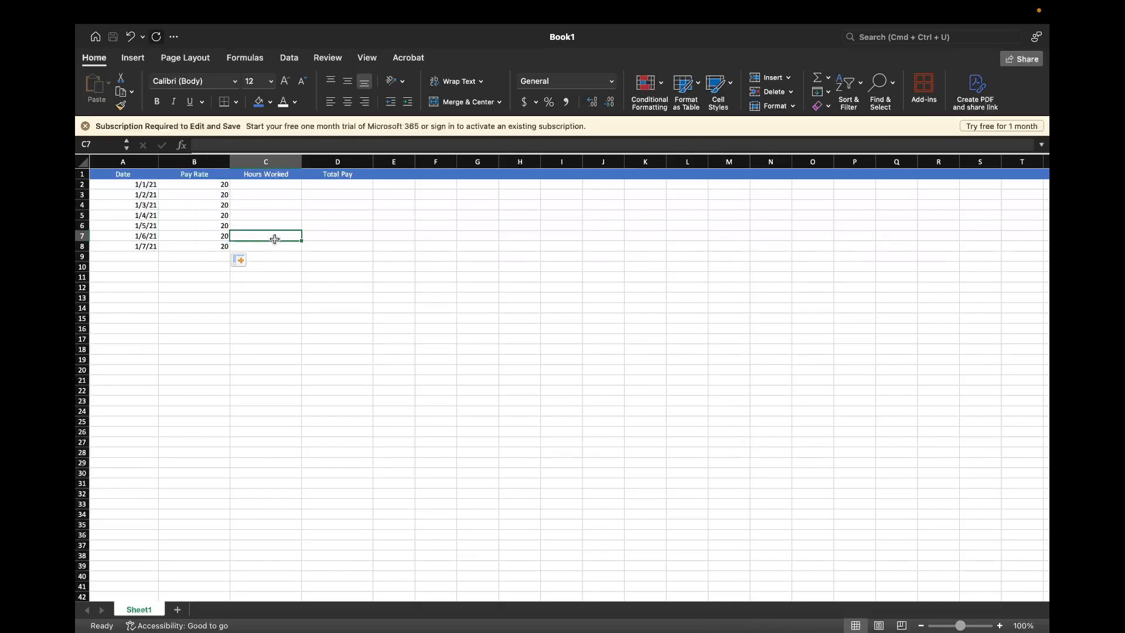
Enter the hours worked 12, 10, 0, 6, 8, 4 and 12 in cells C2 through C8
left_click(250, 184)
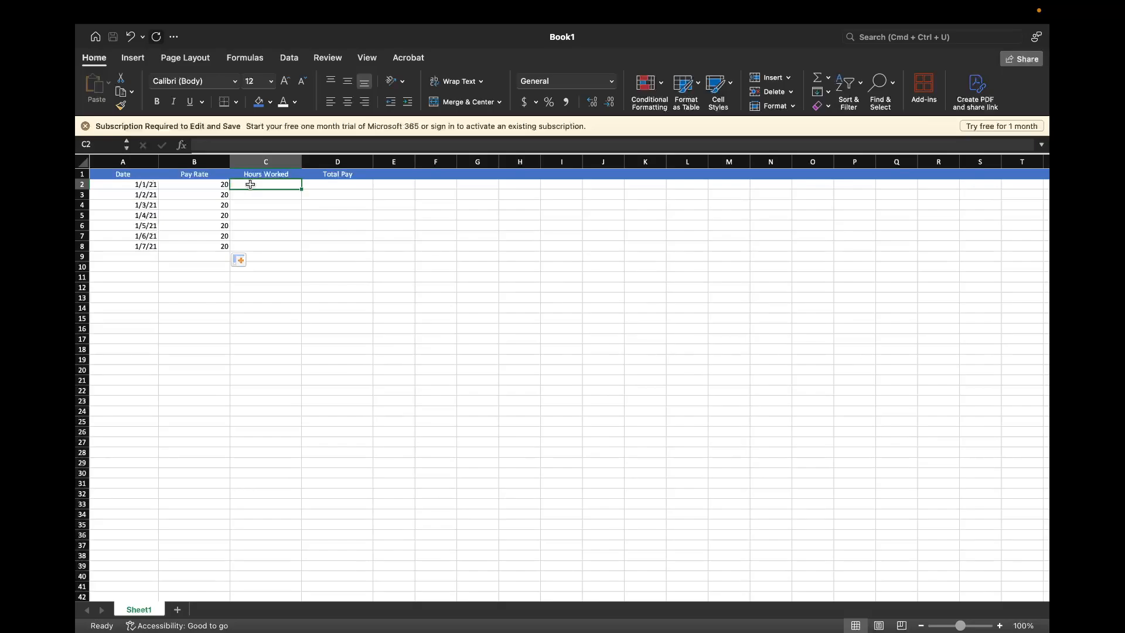
type("12")
key("Return")
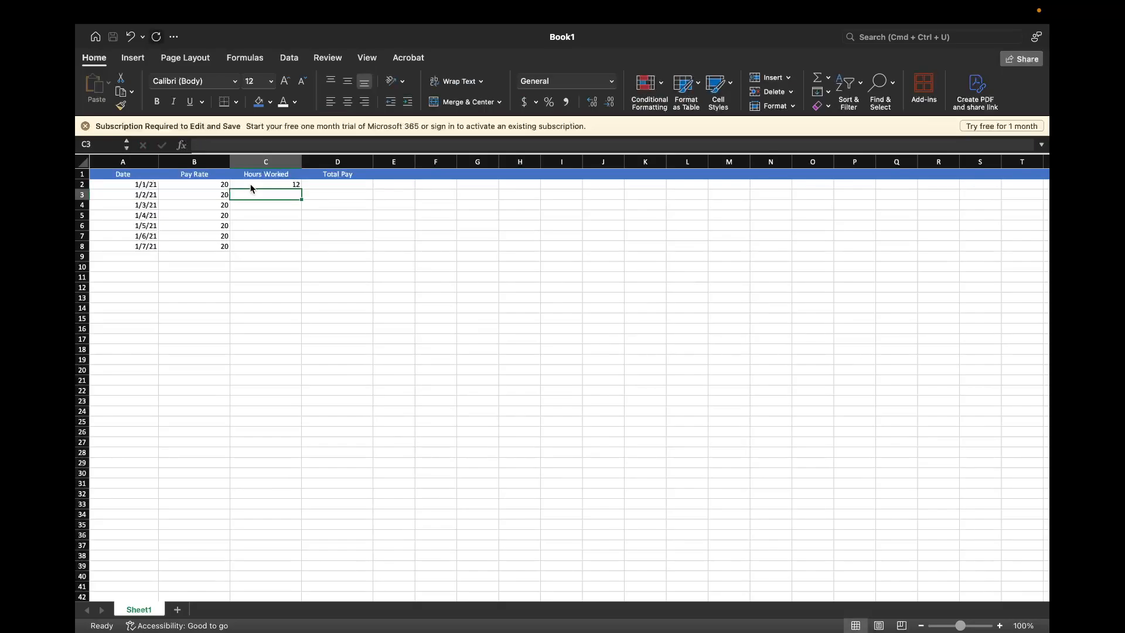
type("10")
key("Return")
type("0")
key("Return")
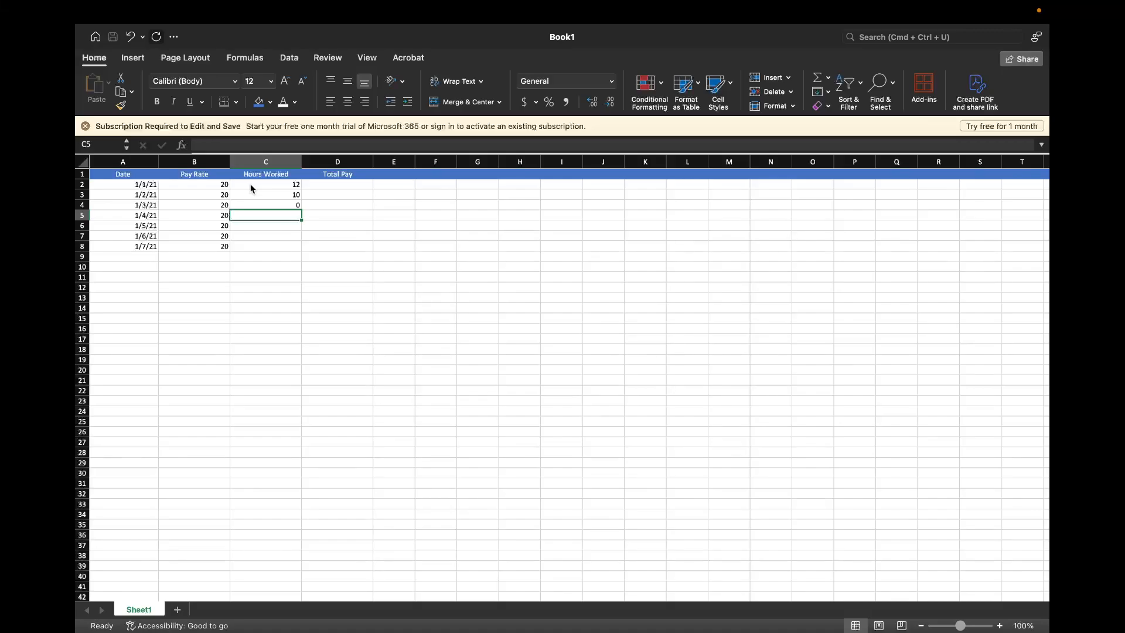
type("2")
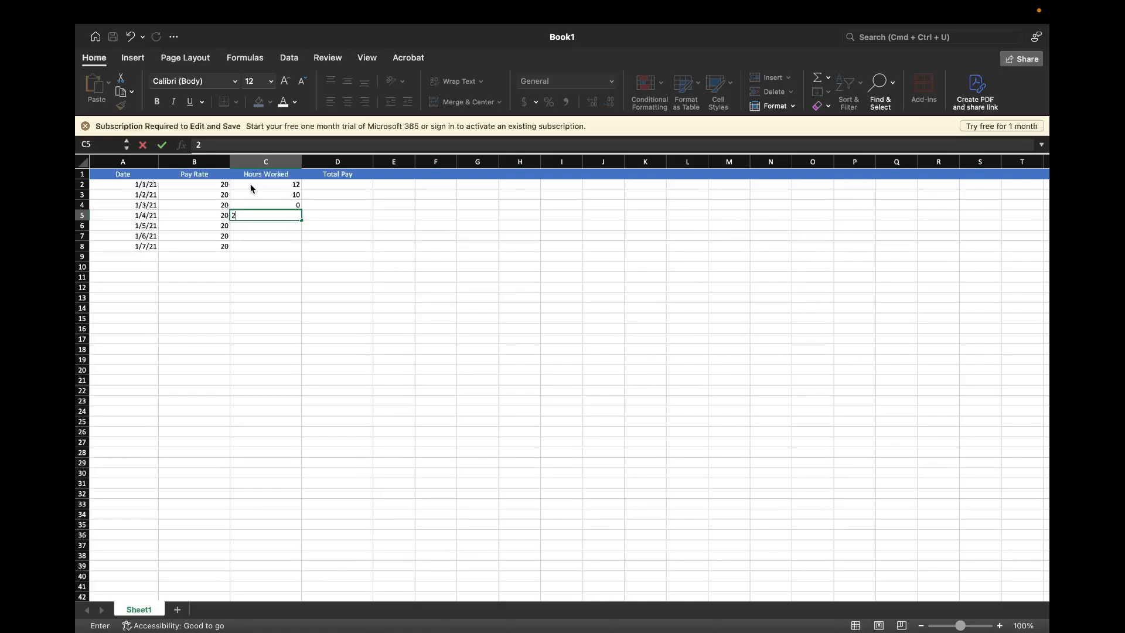
key("BackSpace")
type("6")
key("Return")
type("8")
key("Return")
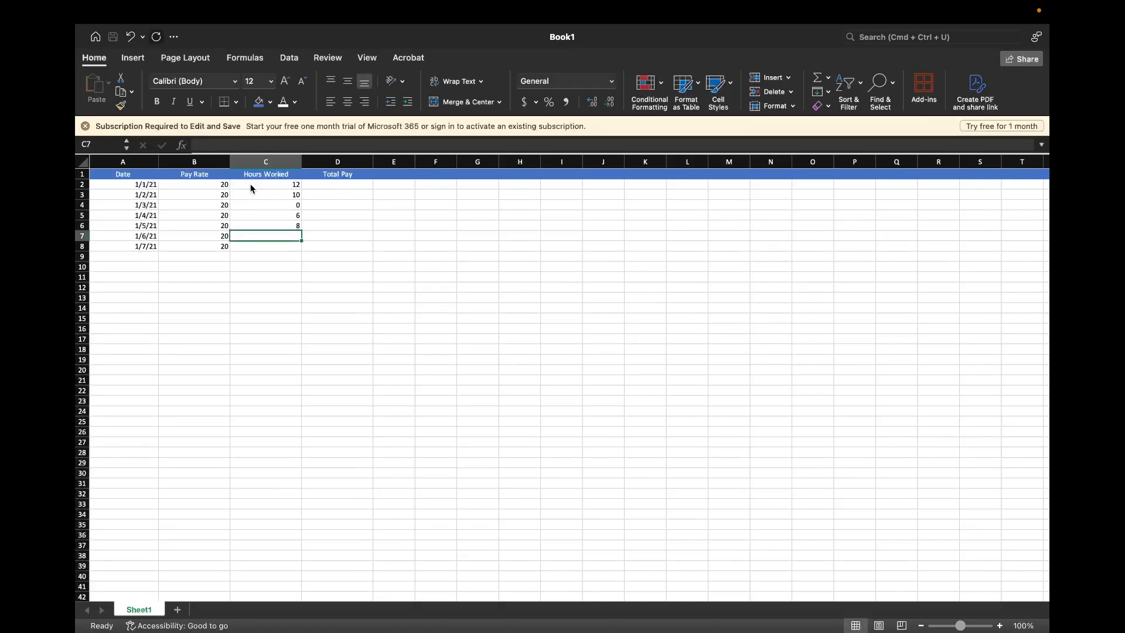
type("4")
key("Return")
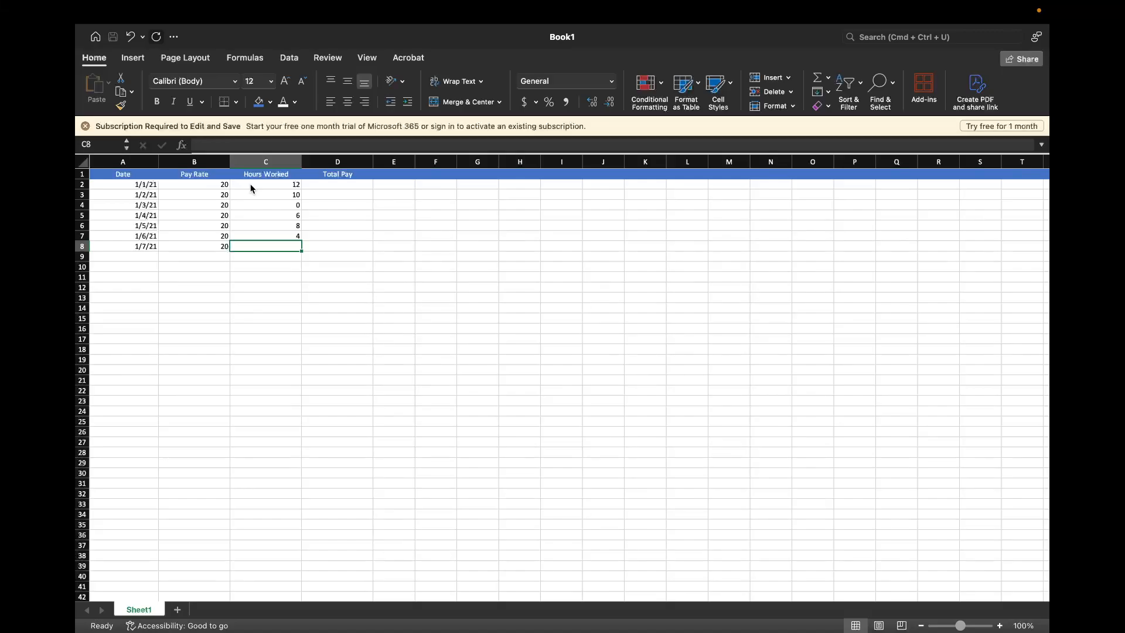
type("12")
key("Return")
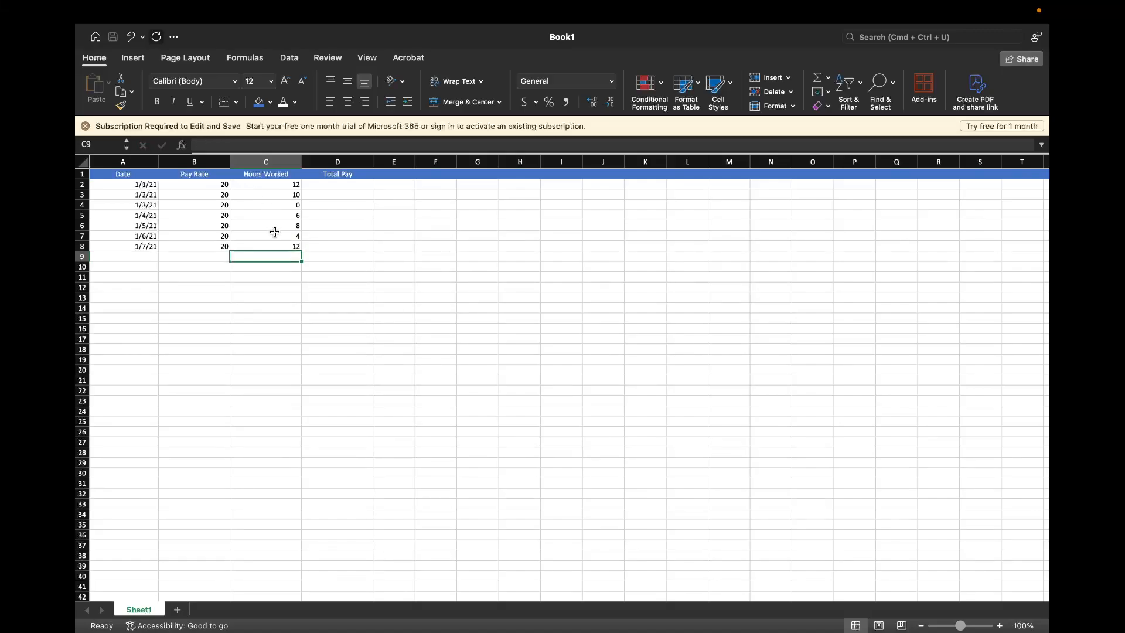
left_click(271, 225)
left_click(272, 246)
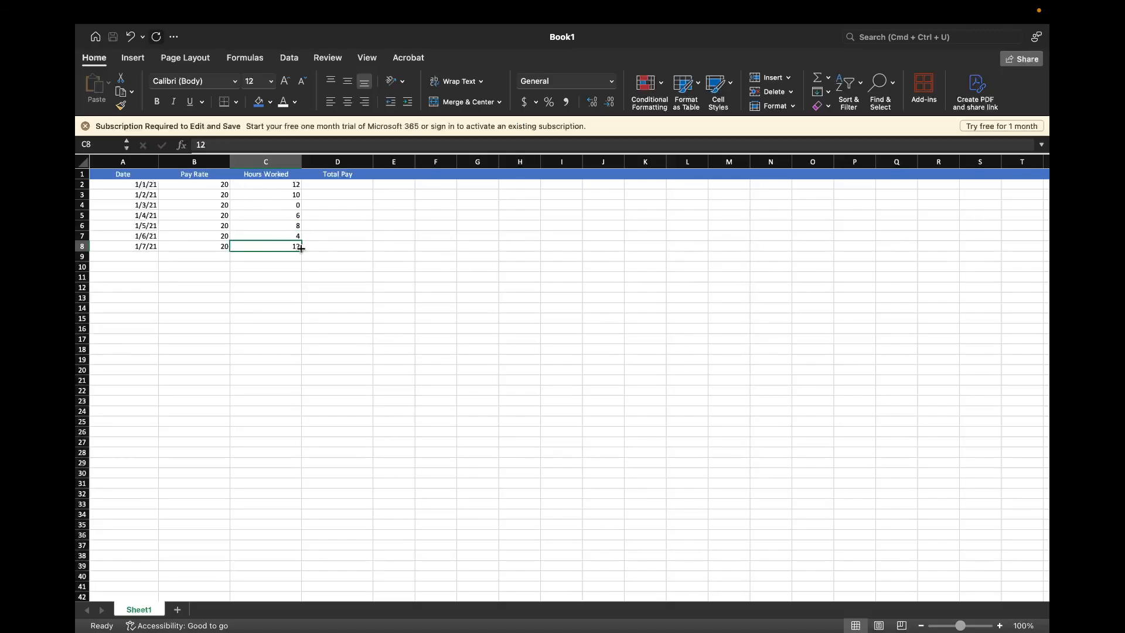
mouse_move(302, 251)
left_mouse_down()
mouse_move(296, 322)
mouse_move(295, 249)
mouse_move(281, 247)
mouse_move(301, 251)
mouse_move(302, 284)
mouse_move(301, 254)
left_mouse_up()
left_click(281, 236)
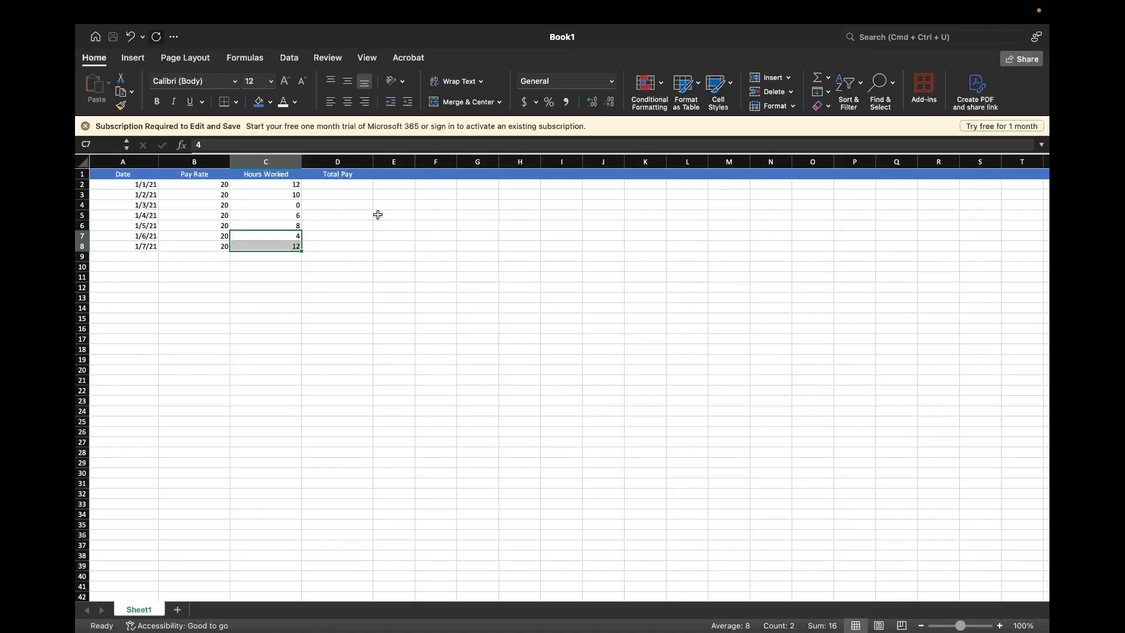
Enter 1 in E12 and 0 in E13, and fill the descending series down to E21
left_click(410, 293)
left_click(400, 286)
type("1")
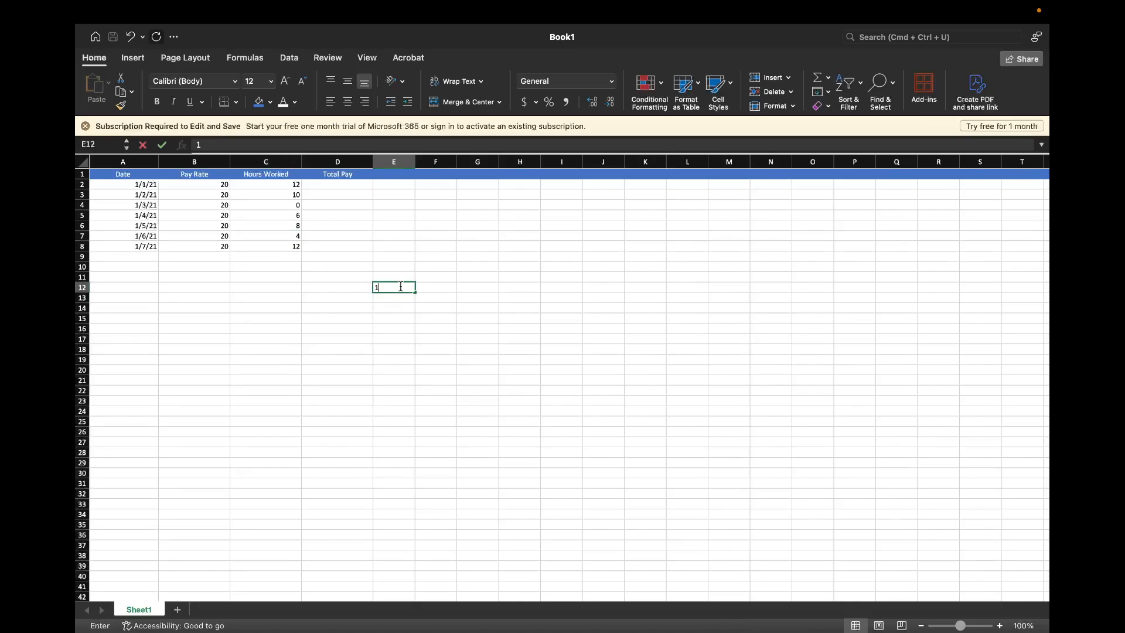
key("Return")
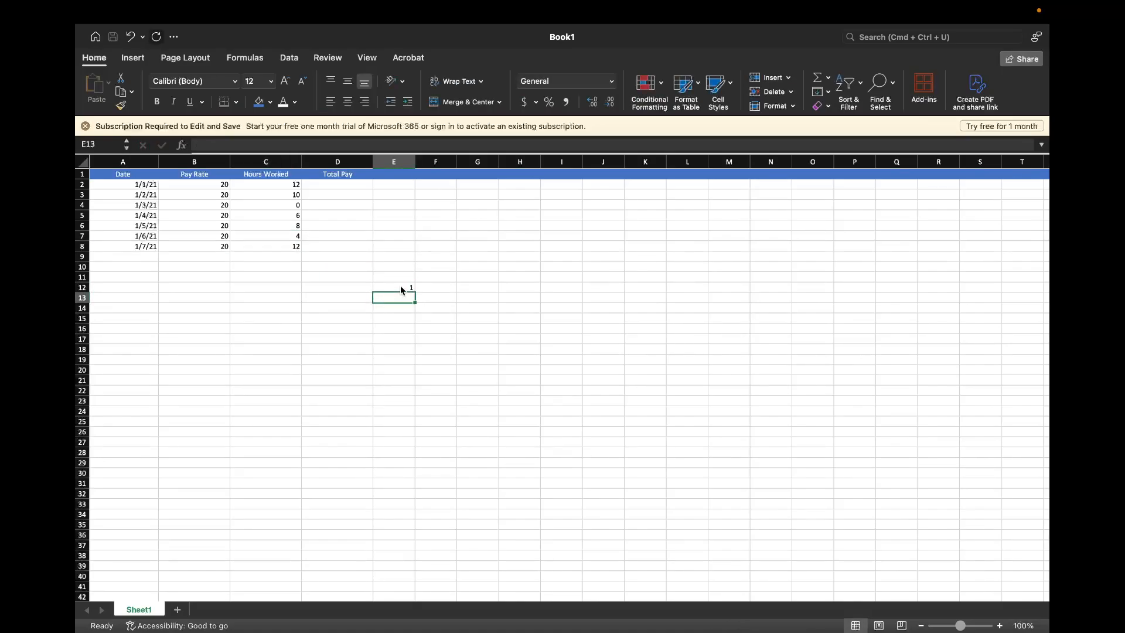
type("0")
key("Return")
double_click(401, 287)
key("Escape")
left_click_drag(394, 287, 438, 382)
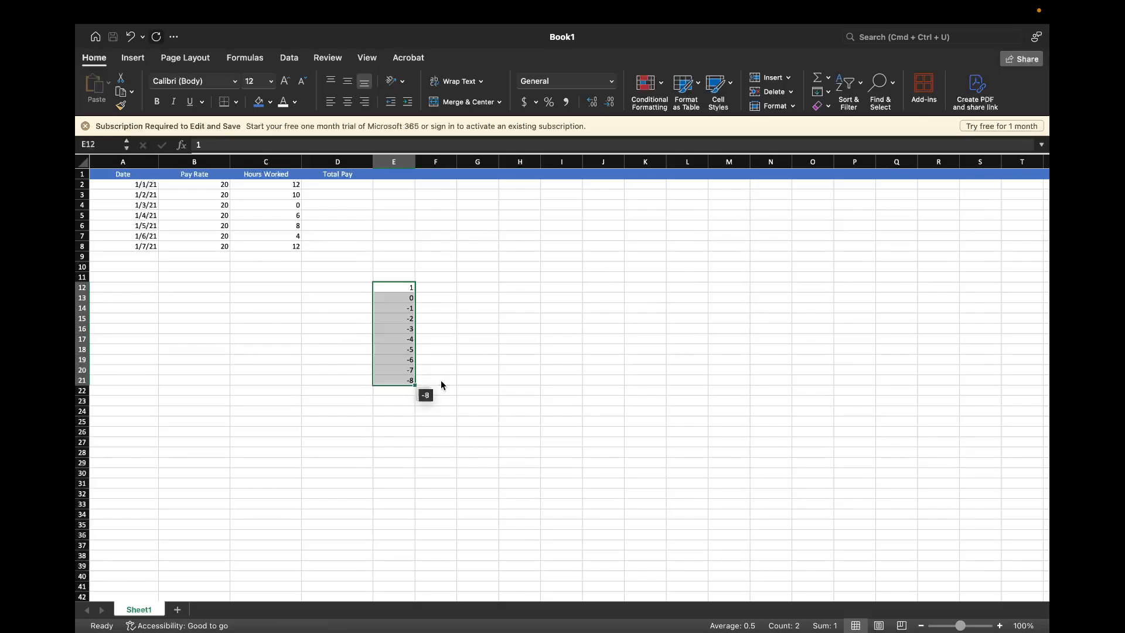
left_click(477, 348)
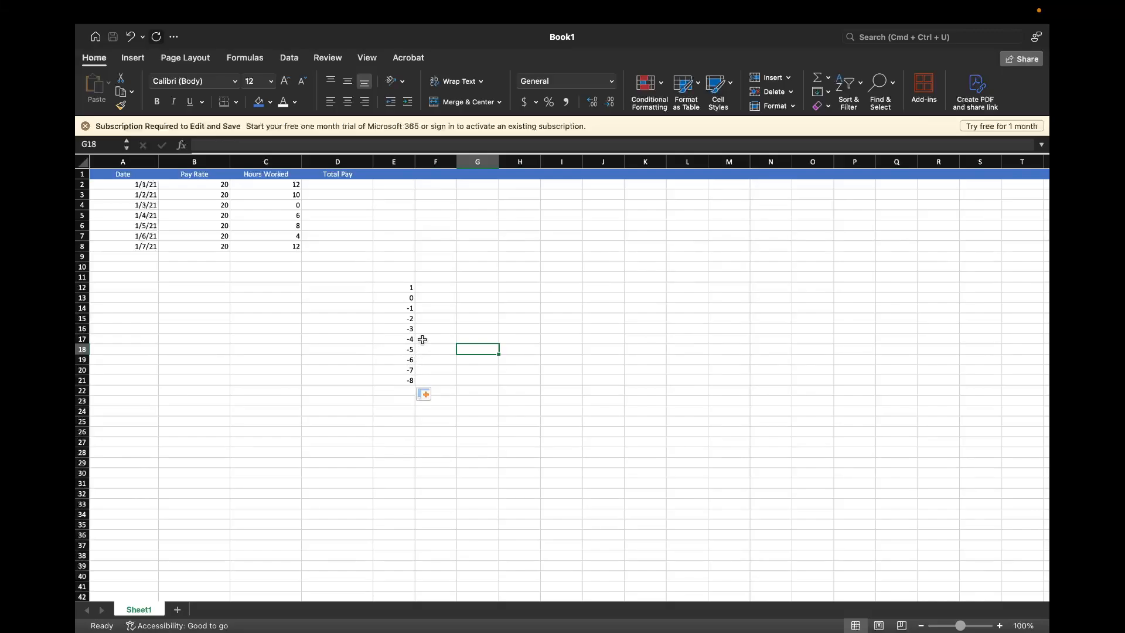
Enter 2 in G12 and 4 in G13, and fill the series of even numbers down to G21
left_click(474, 286)
type("2")
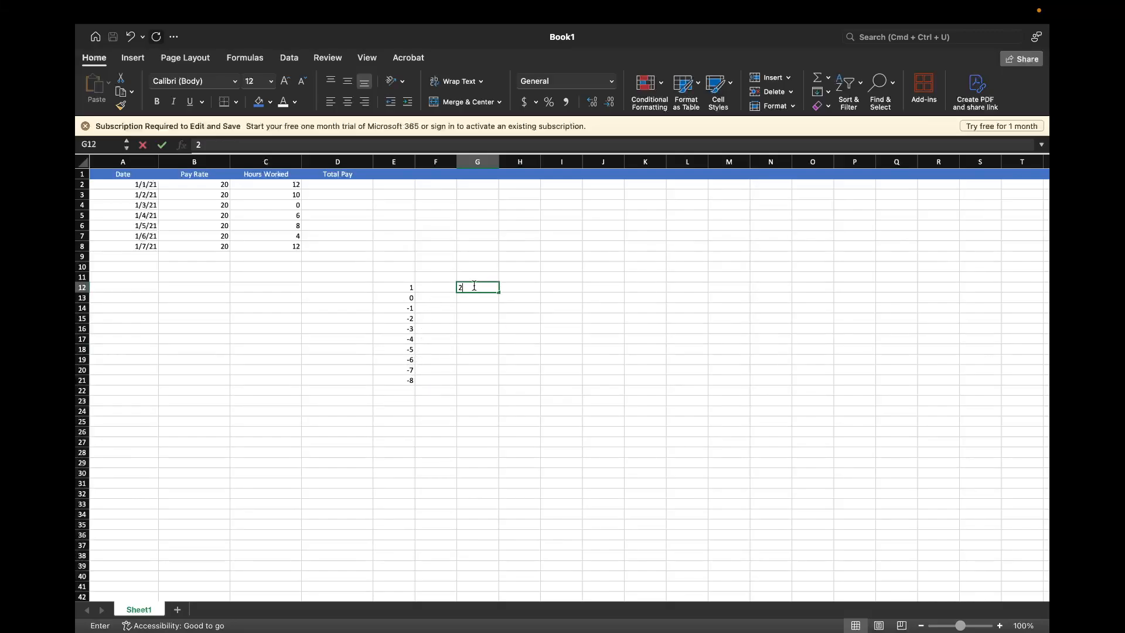
key("Return")
type("4")
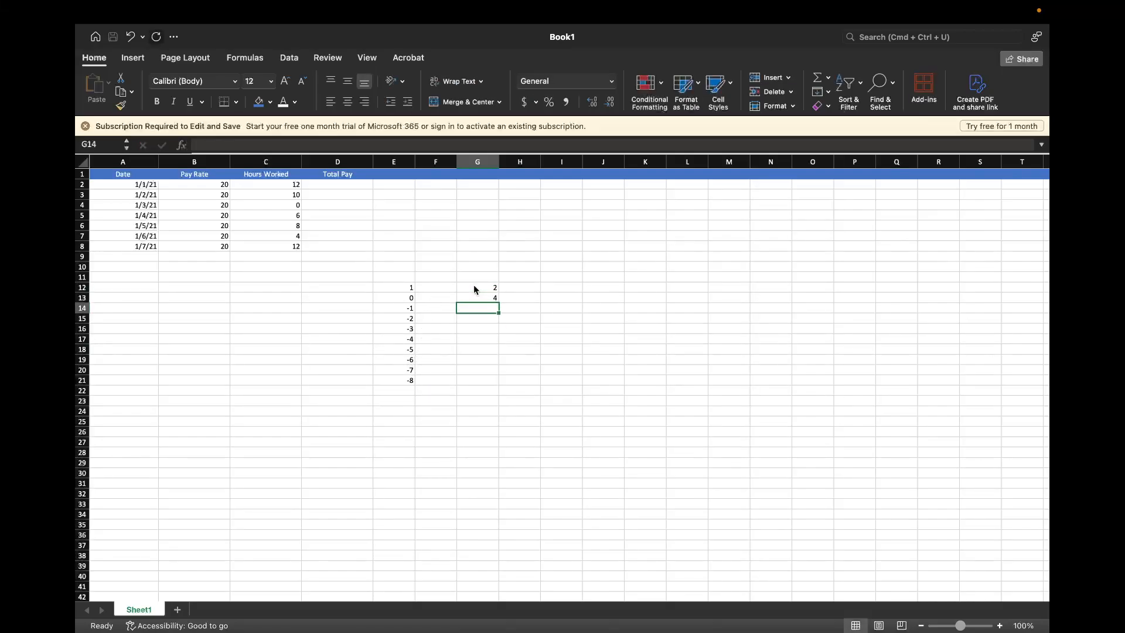
left_click(473, 286)
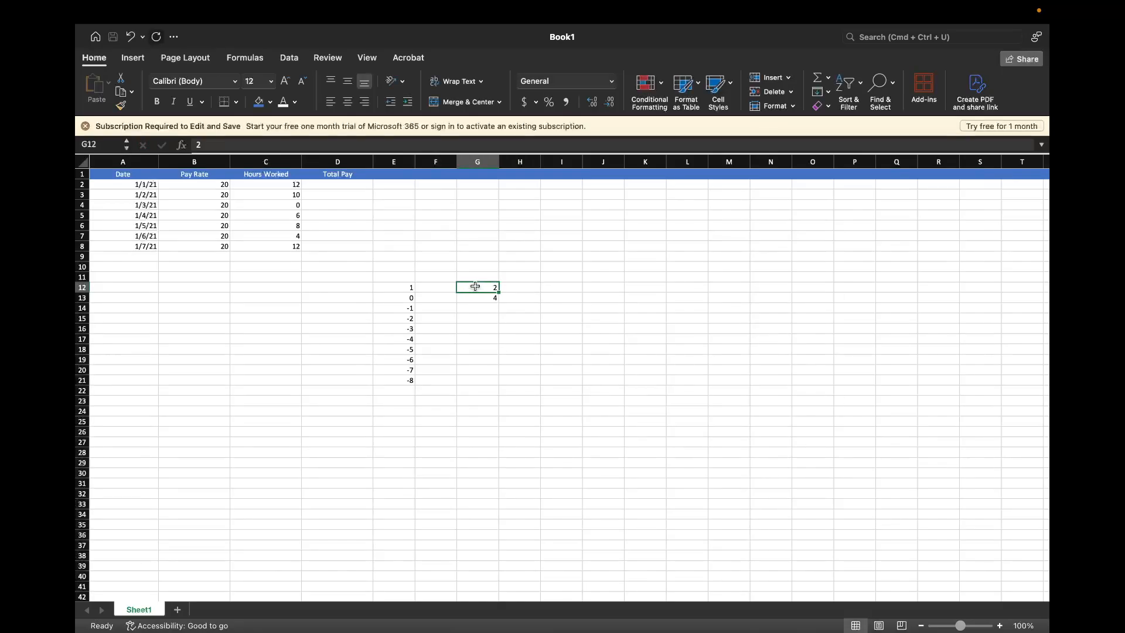
left_click_drag(475, 286, 475, 298)
left_click(475, 298)
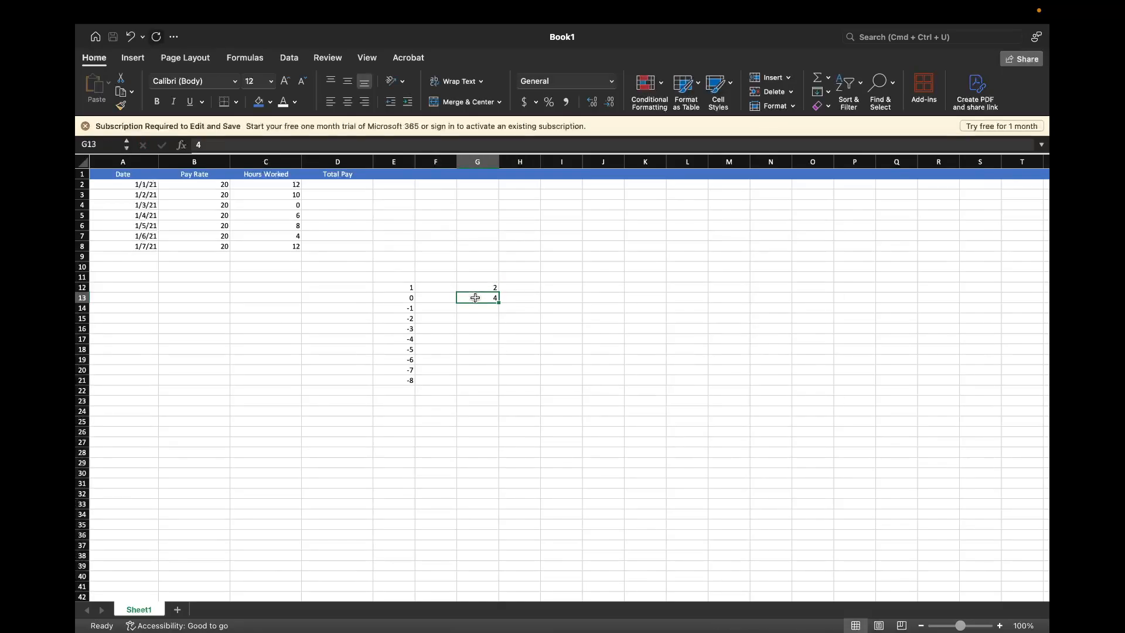
left_click(479, 288)
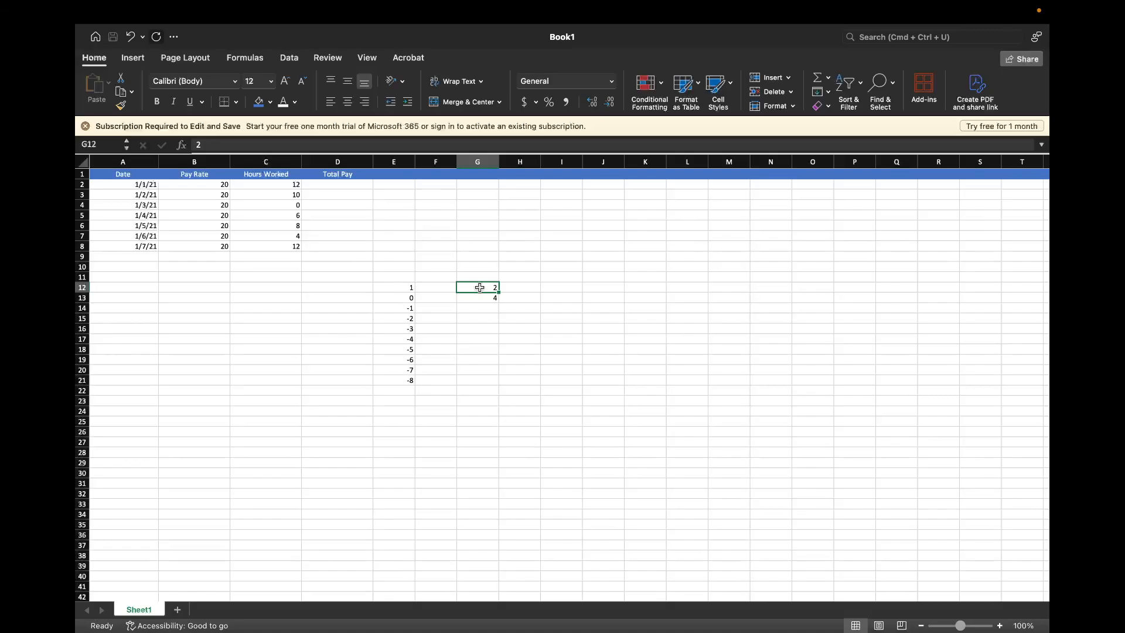
left_click_drag(480, 288, 500, 386)
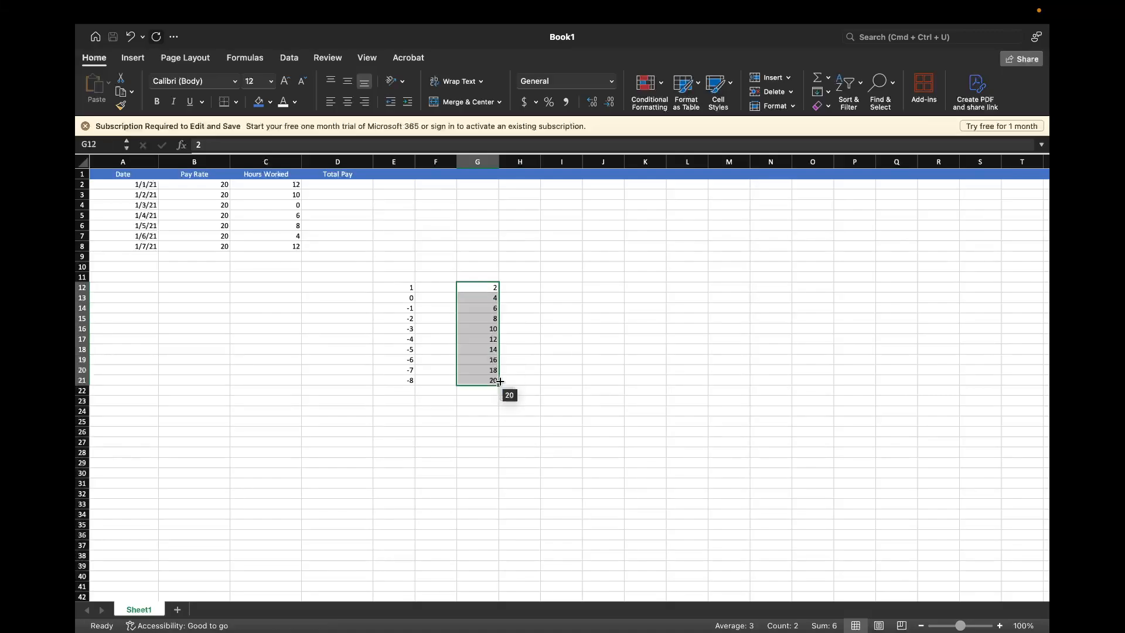
left_click(557, 360)
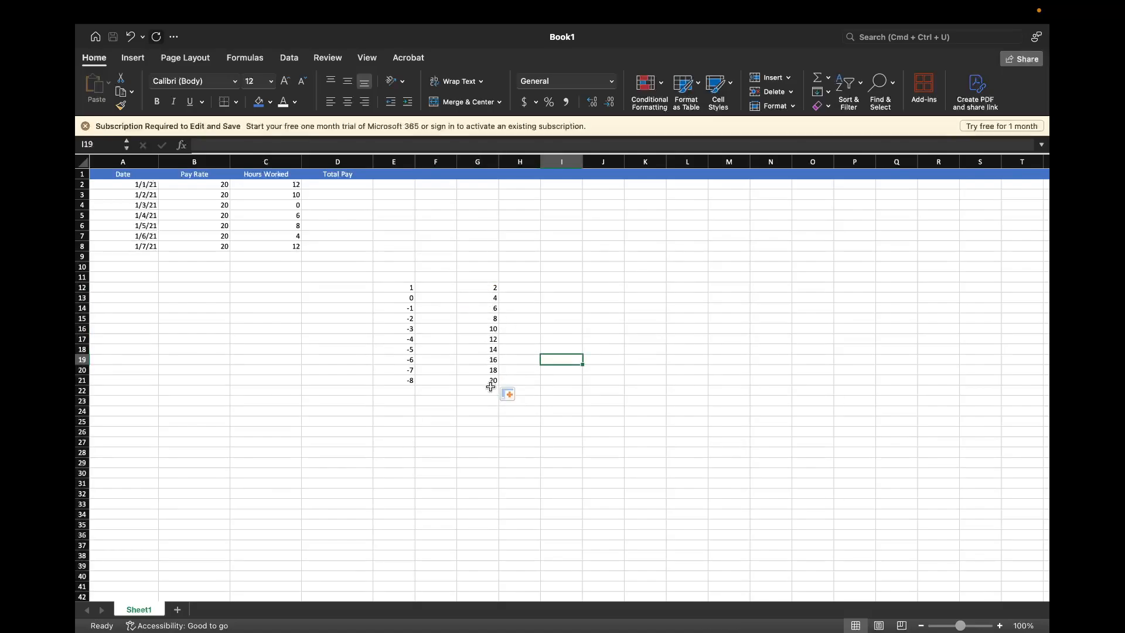
Clear the practice number series from the range E12 to G21
left_click(567, 287)
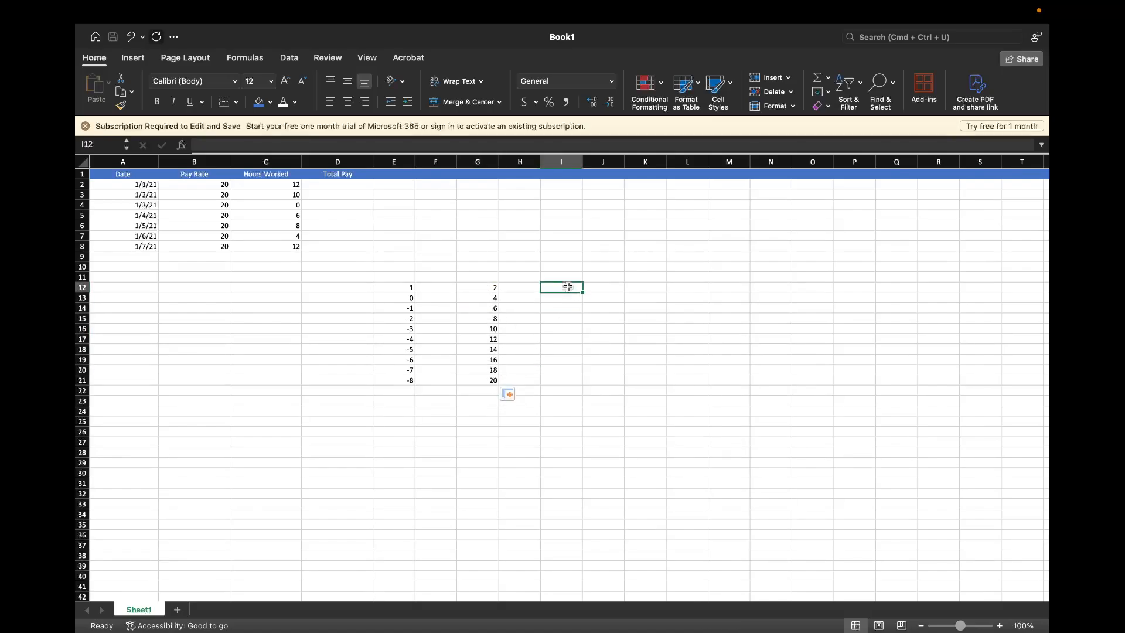
left_click_drag(452, 339, 477, 376)
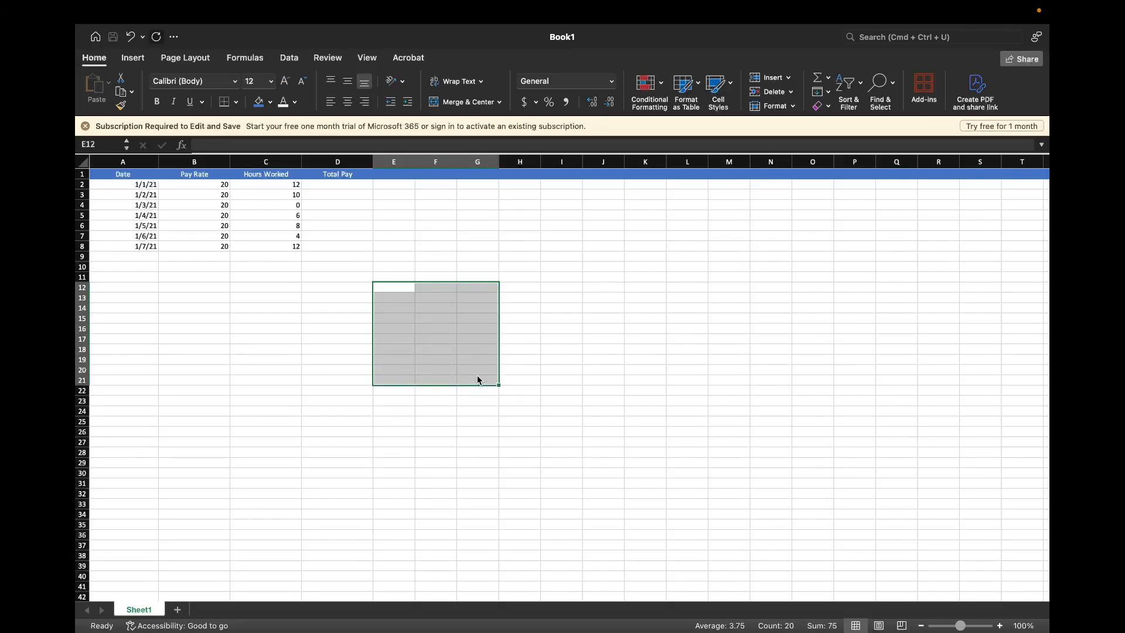
key("Delete")
left_click(311, 316)
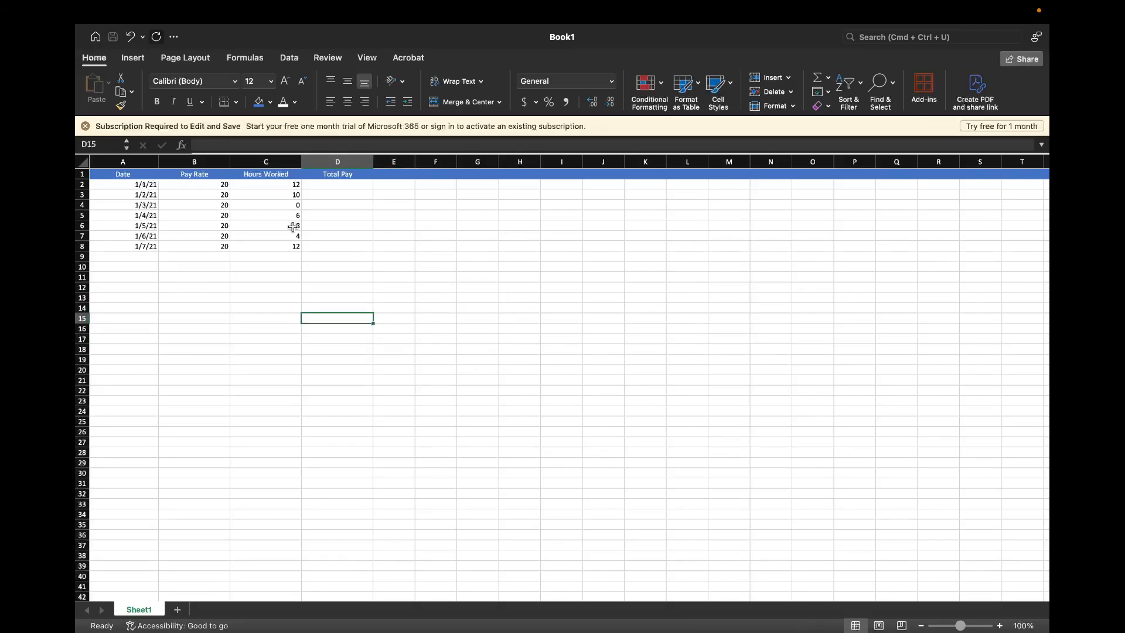
Enter the total pay values 240, 200, 0, 120, 160, 80 and 240 as plain numbers in cells D2 through D8
left_click(347, 184)
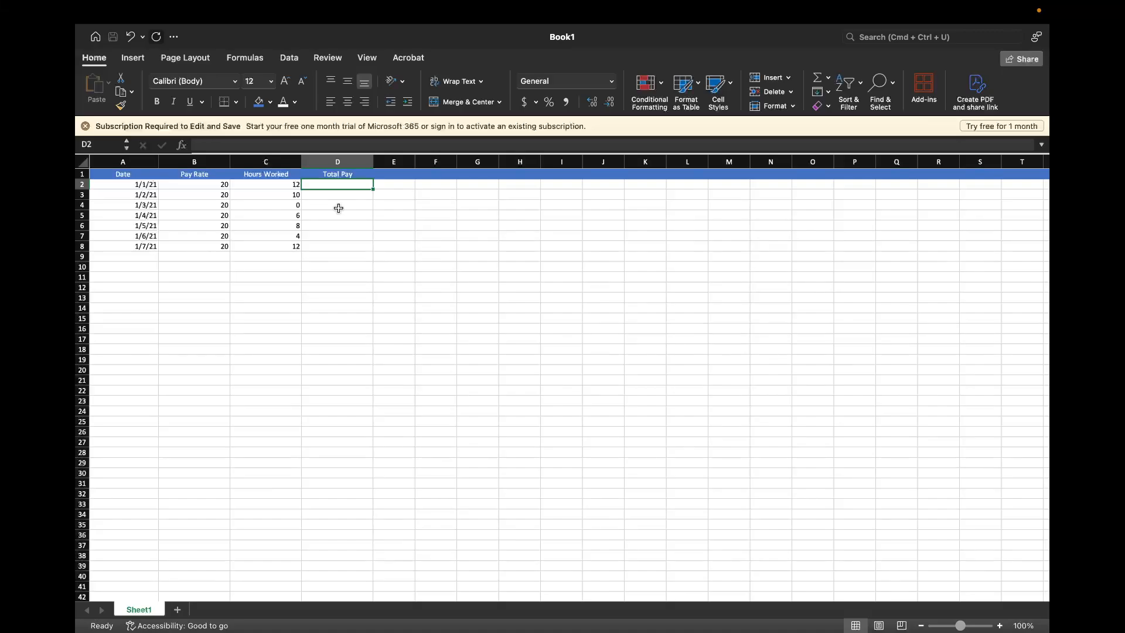
left_click(209, 184)
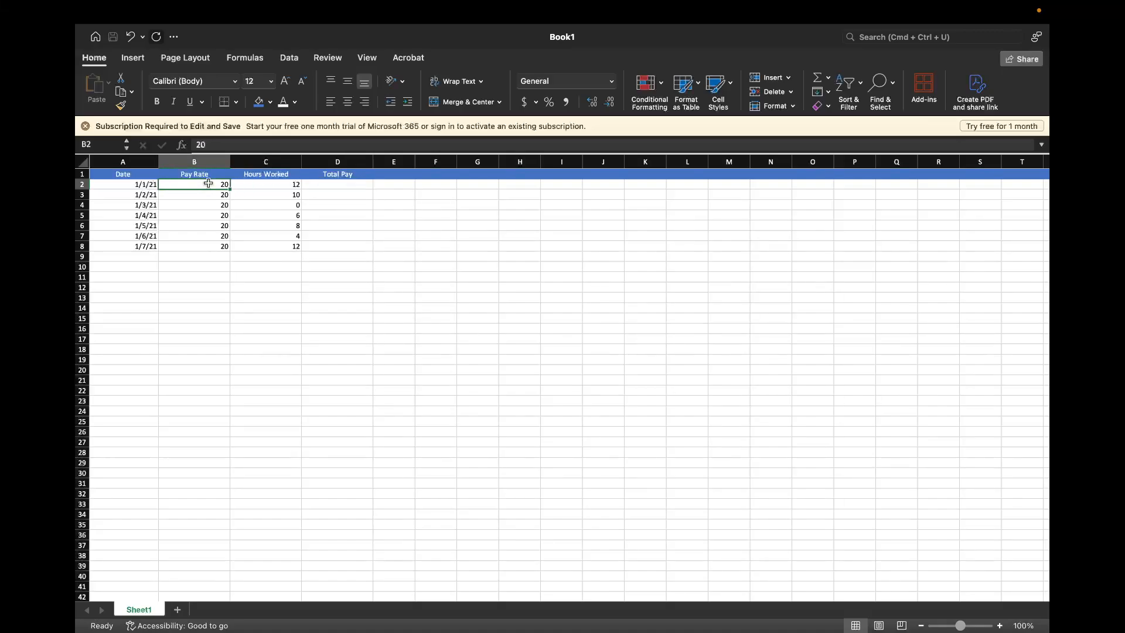
left_click(257, 189)
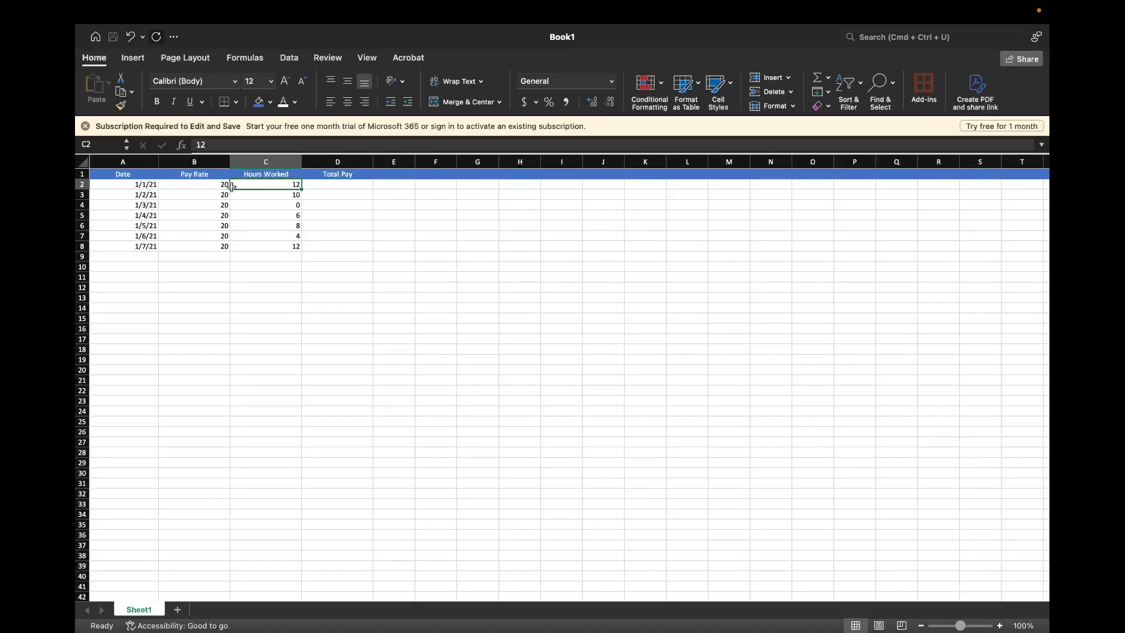
left_click(342, 184)
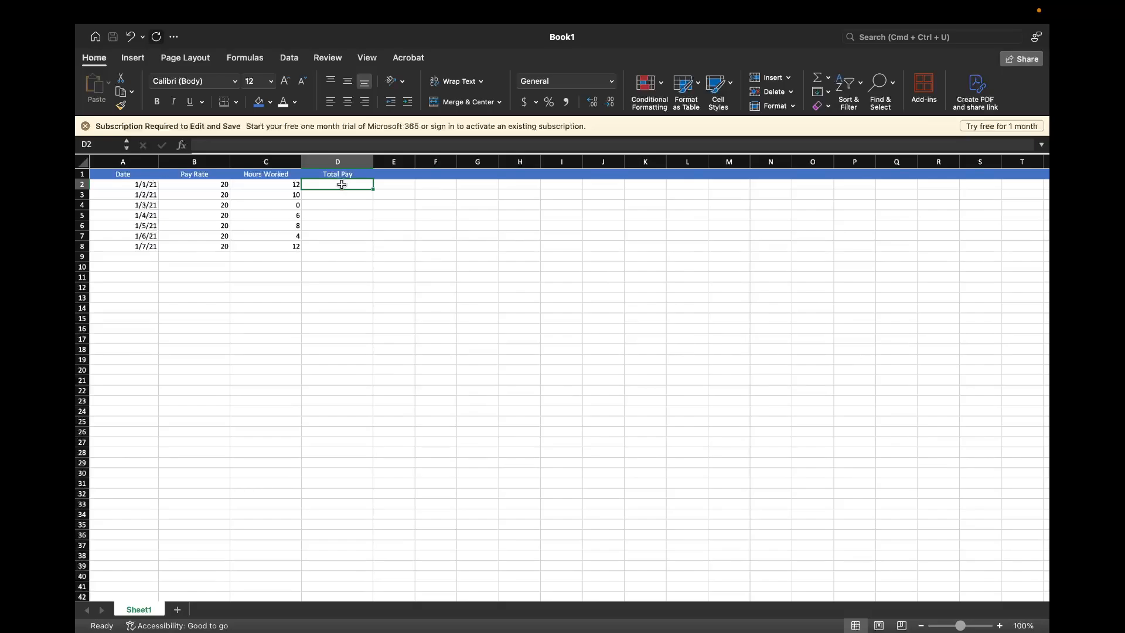
type("=B2*C2")
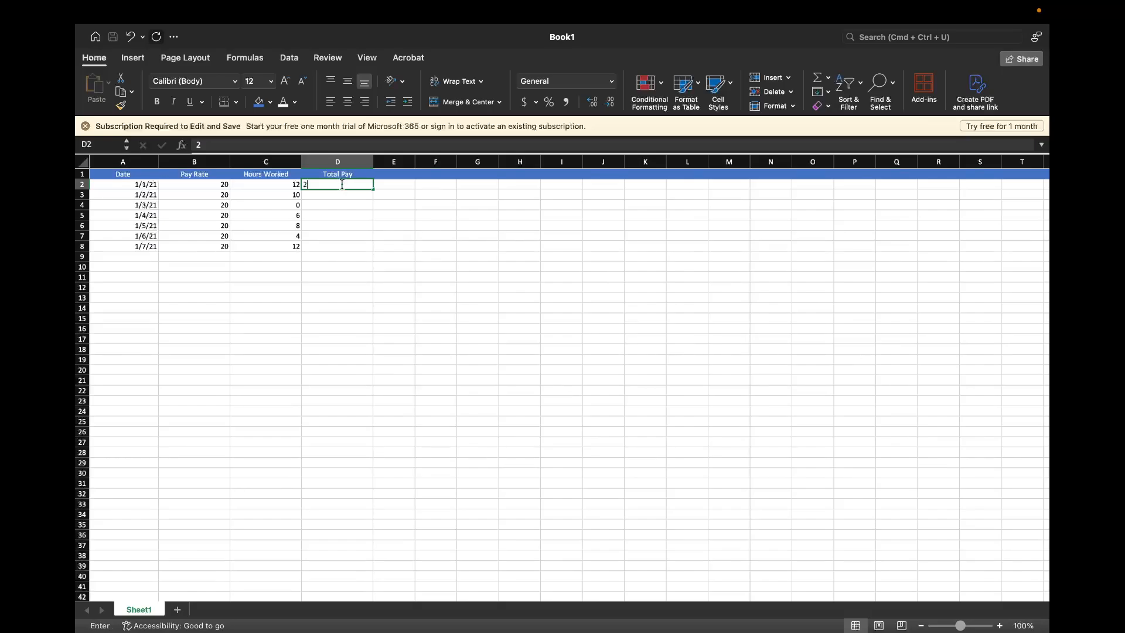
key("Return")
type("=B3*C3")
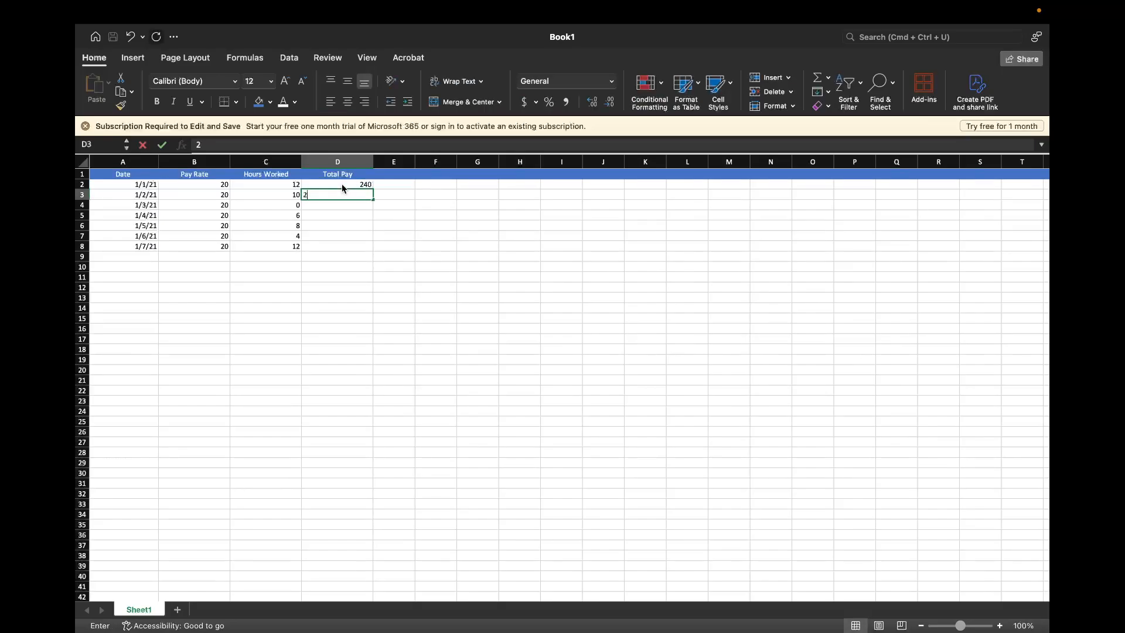
key("Return")
type("0")
key("Return")
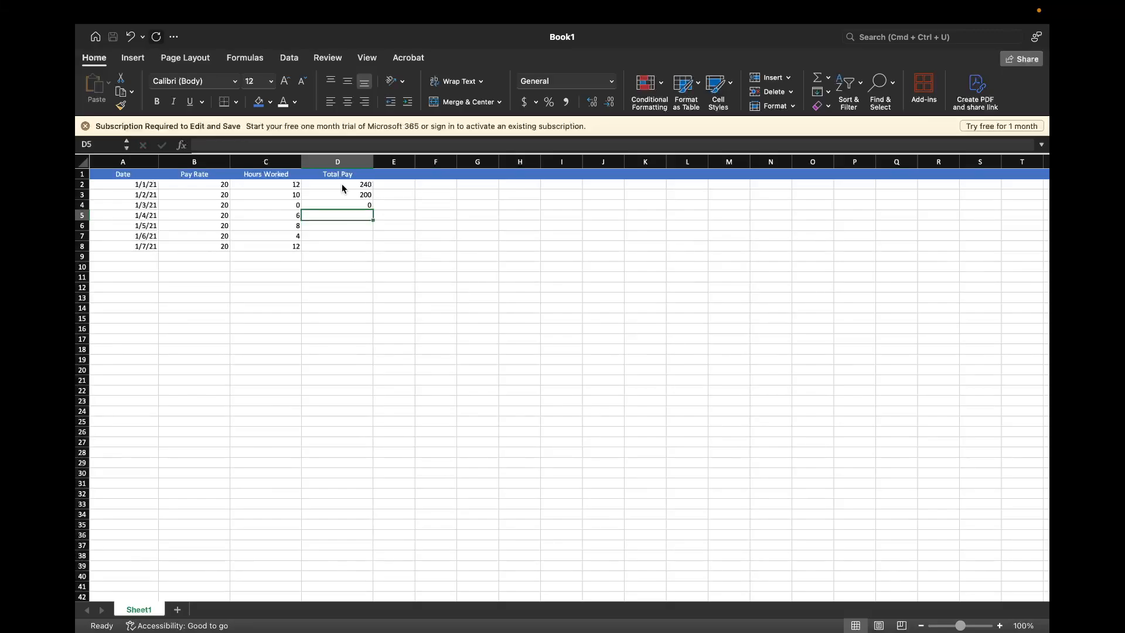
type("=B5*C5")
key("Return")
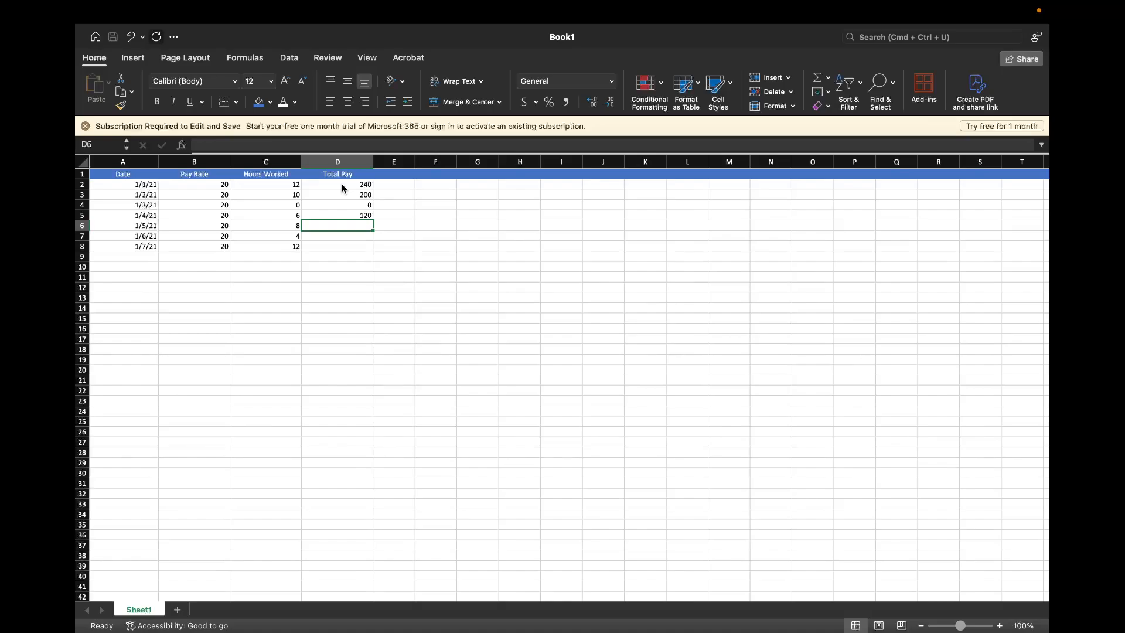
type("160")
key("Return")
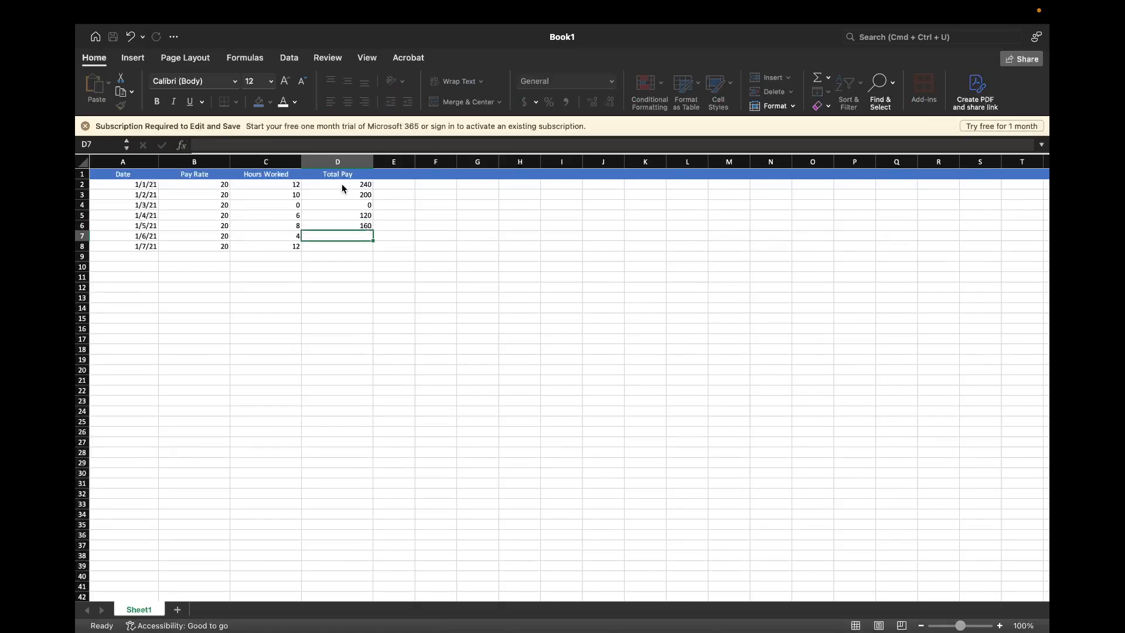
type("80")
key("Return")
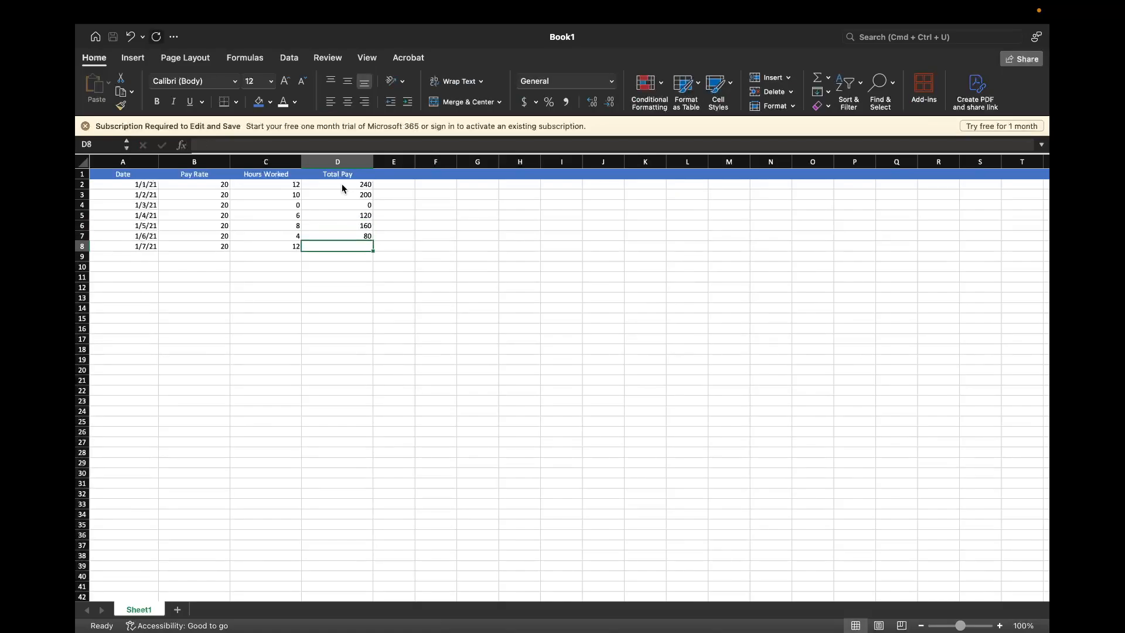
type("240")
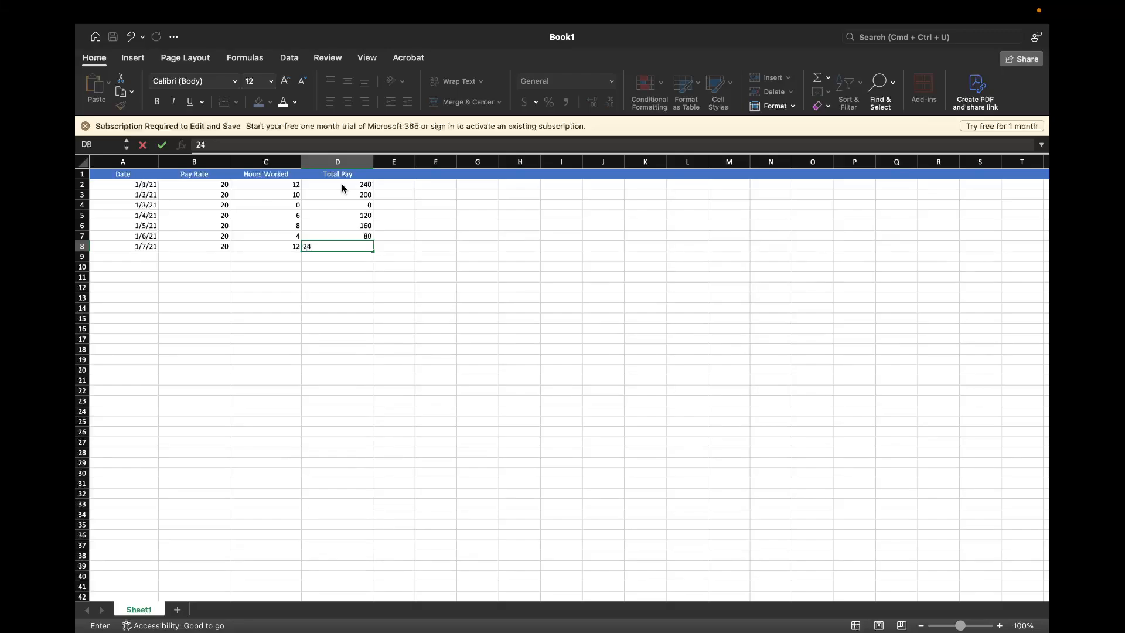
key("Return")
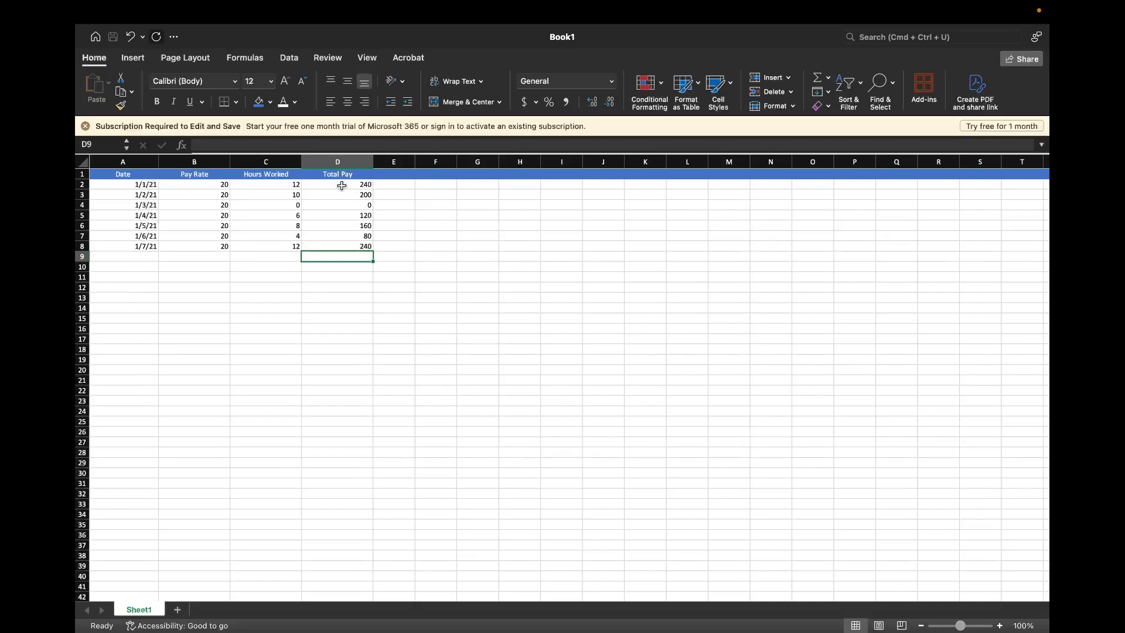
Clear the plain total pay numbers from cells D2 through D8
left_click_drag(342, 185, 352, 247)
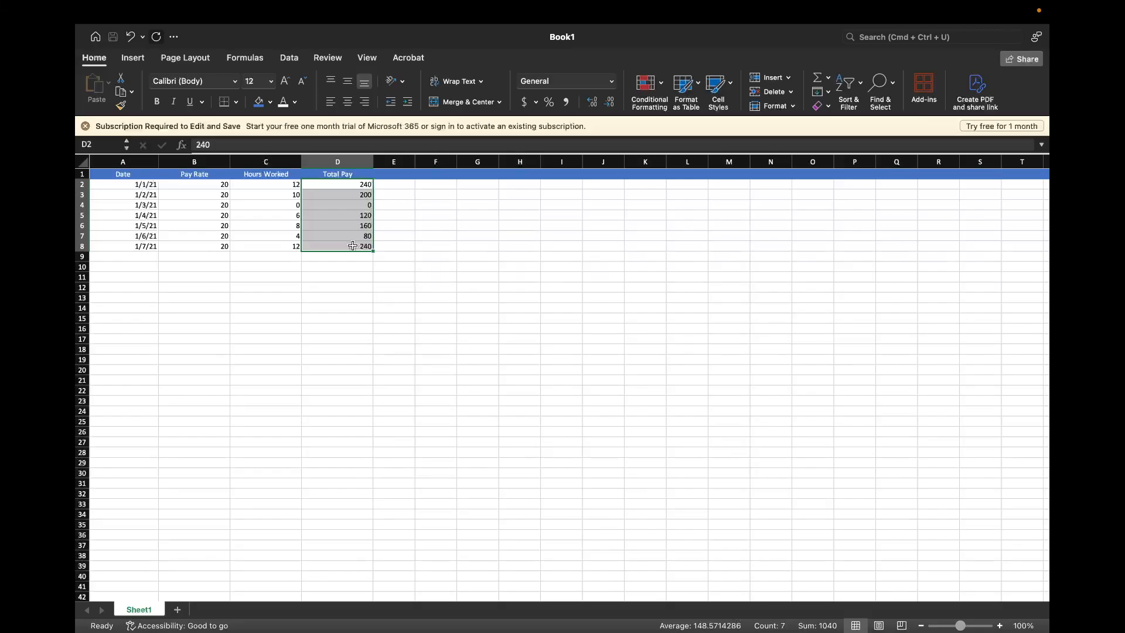
key("Delete")
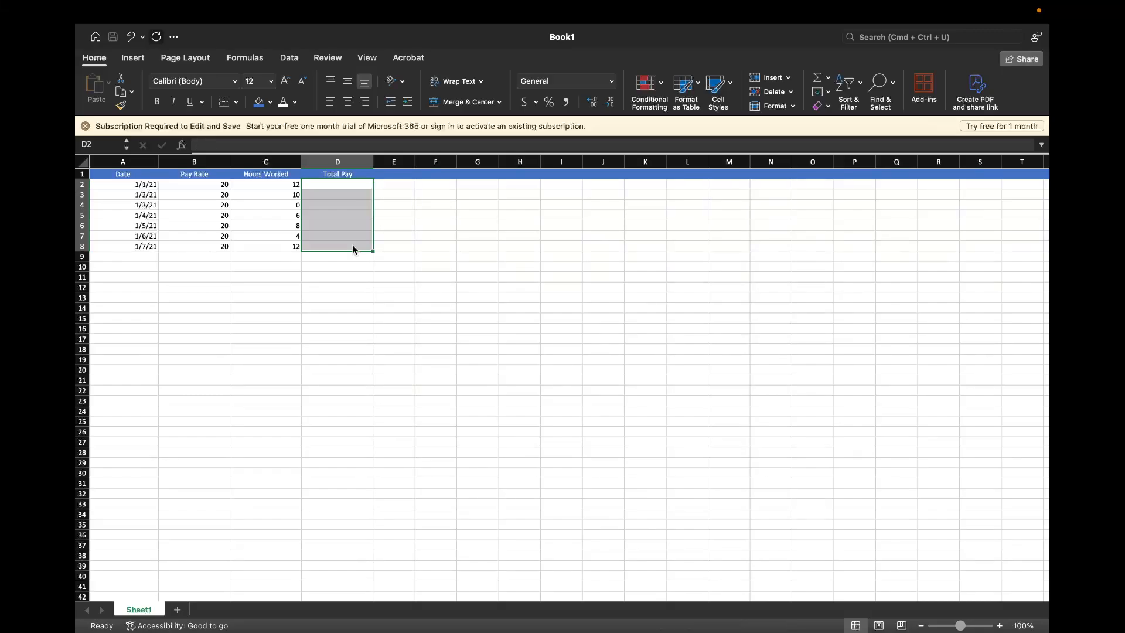
left_click(335, 267)
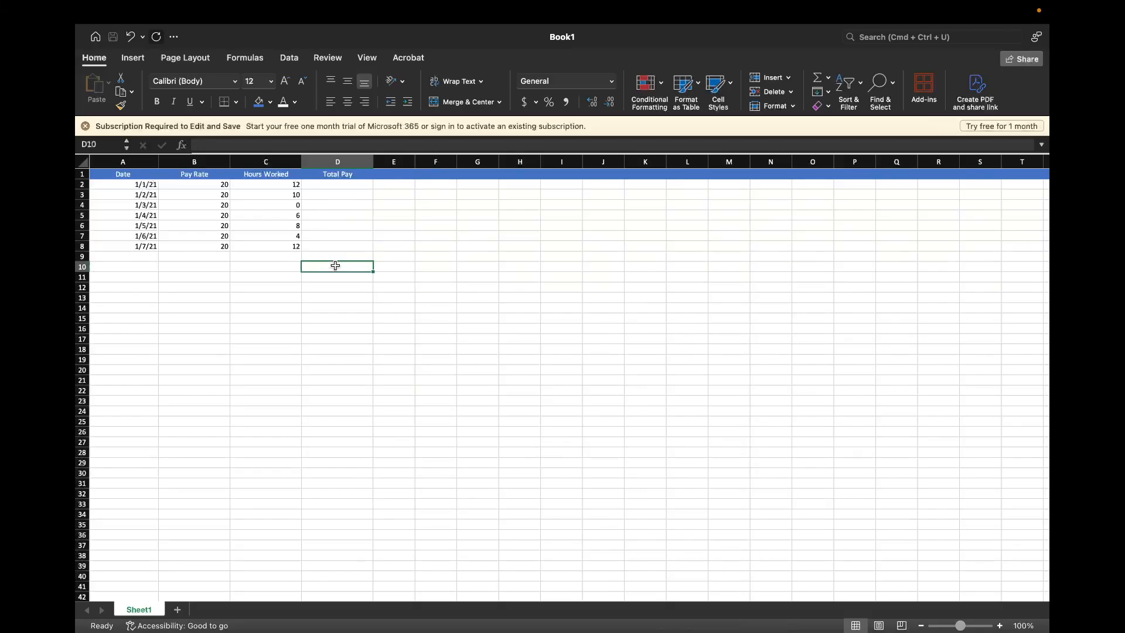
Enter the formula =B2*C2 in cell D2 to multiply the pay rate by the hours worked
left_click(347, 183)
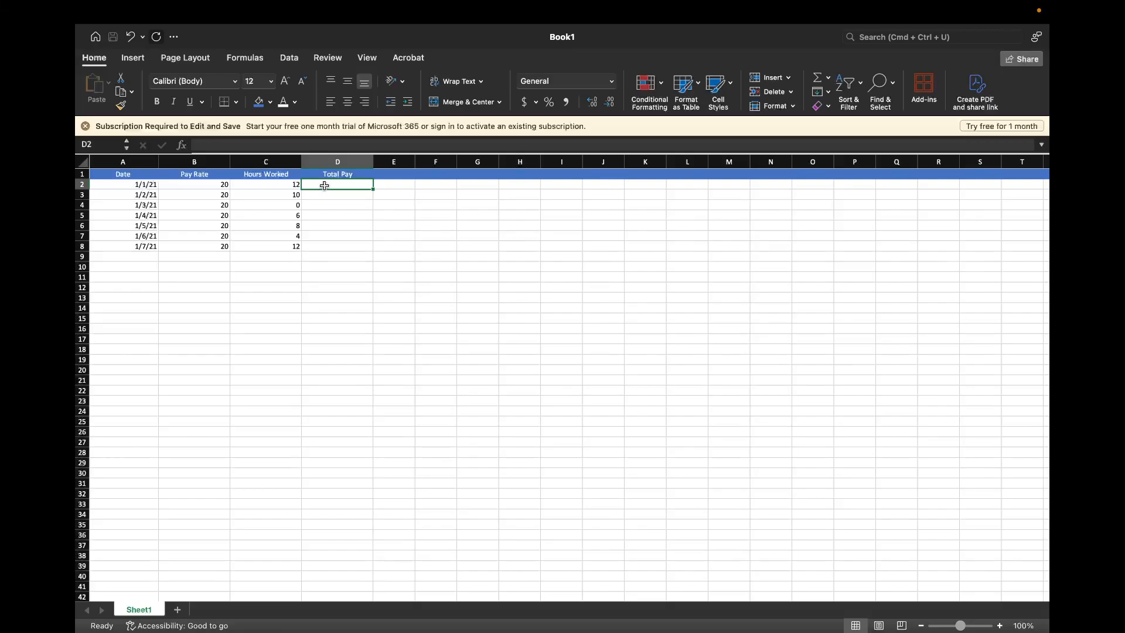
type("=")
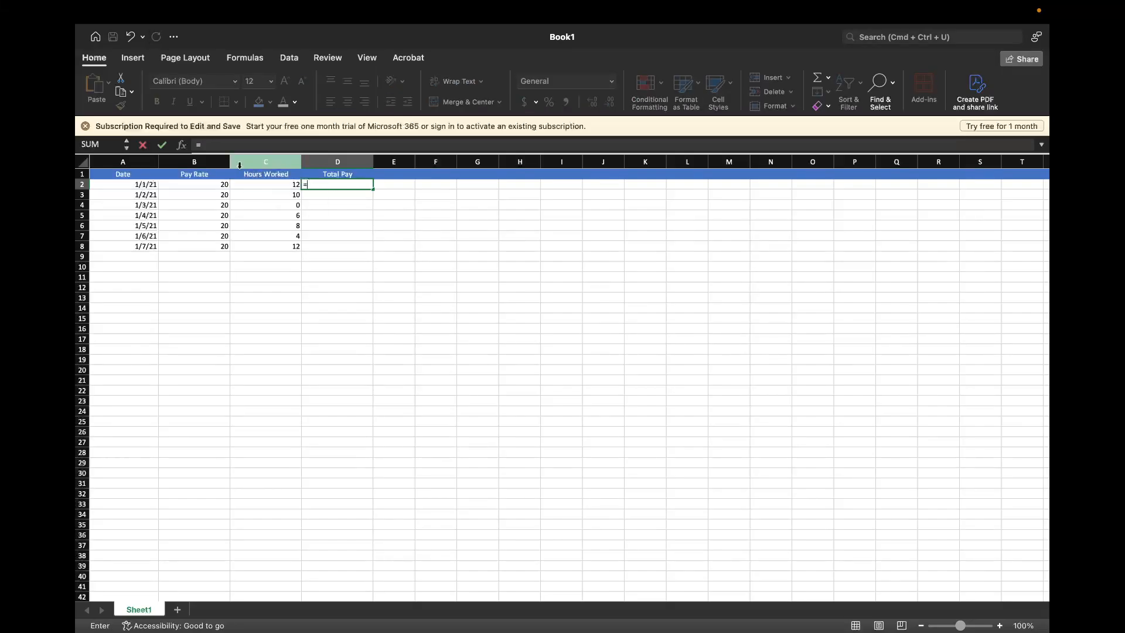
left_click(216, 144)
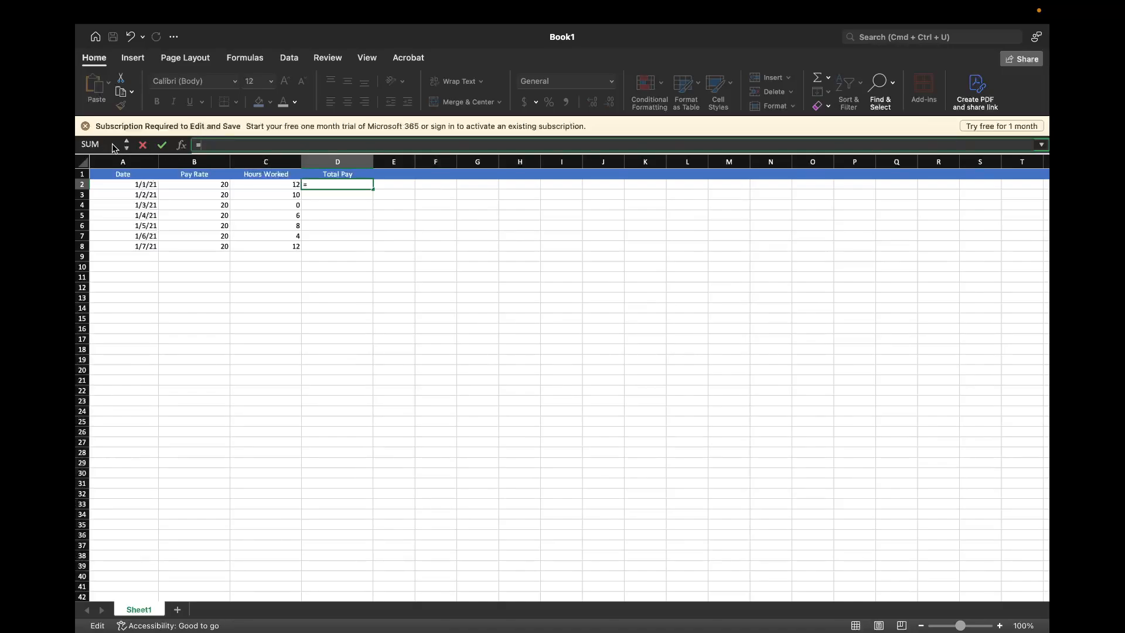
left_click(339, 187)
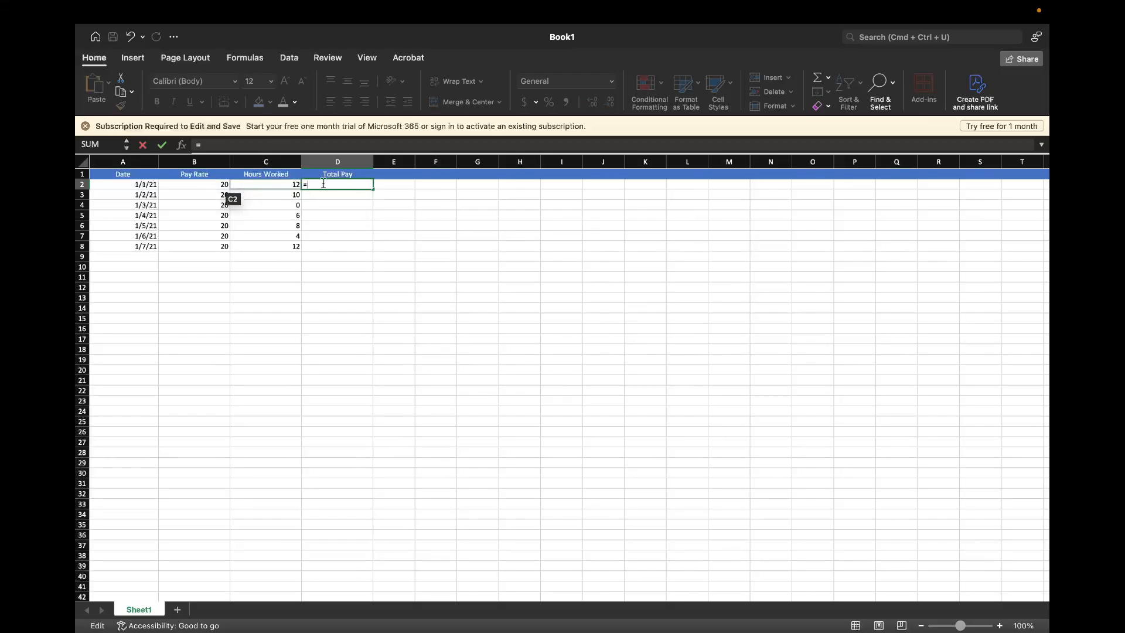
mouse_move(440, 630)
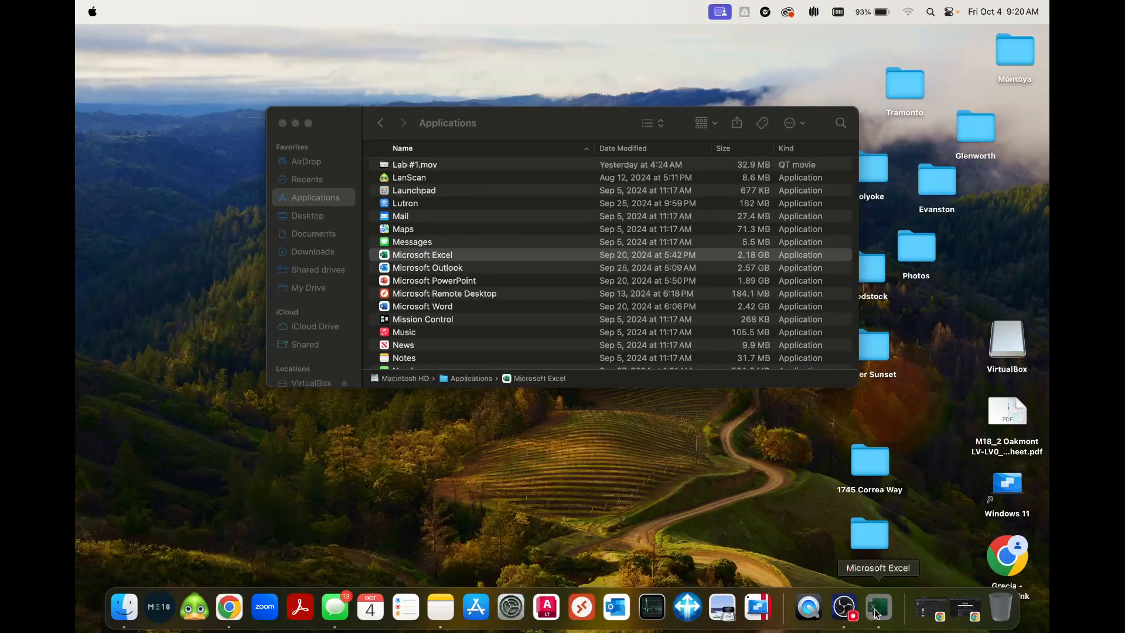
left_click(876, 612)
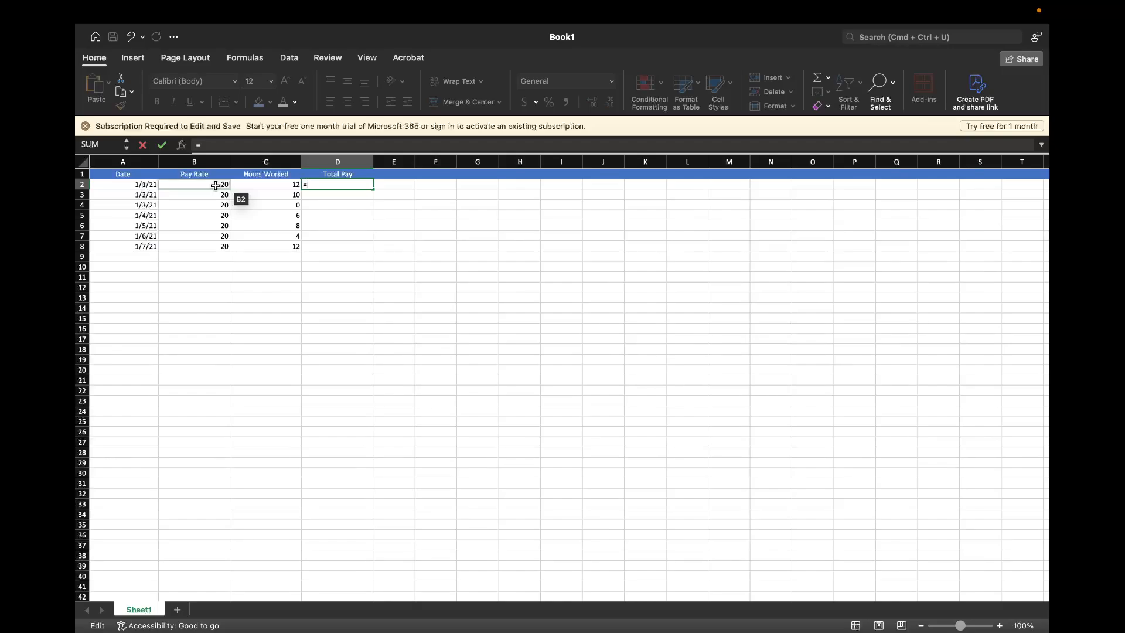
type("B2*")
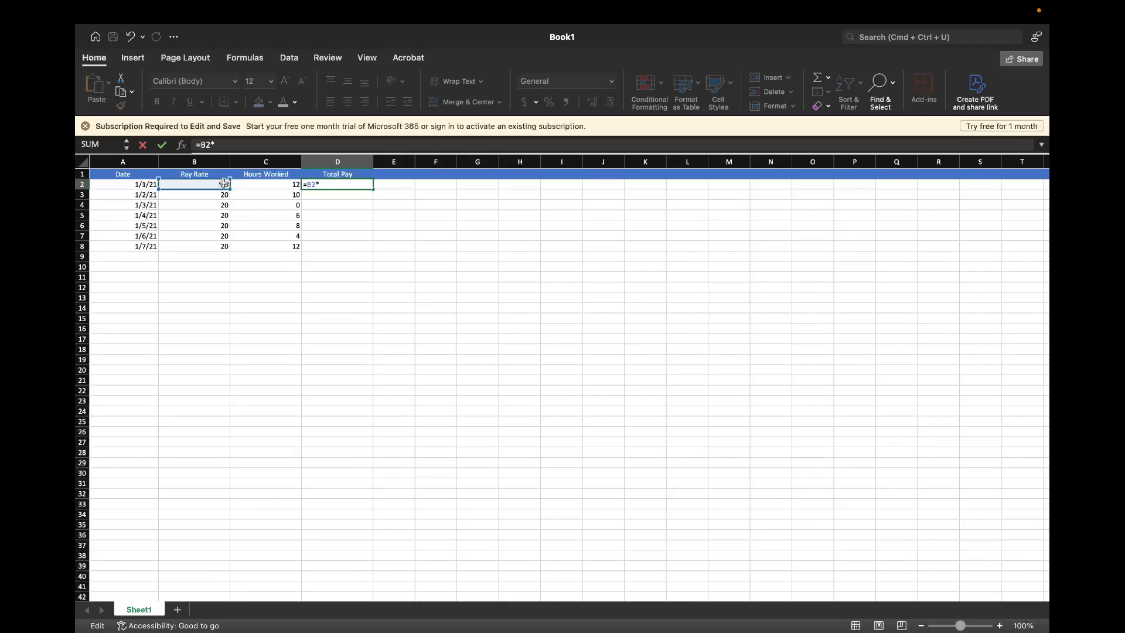
type("C2")
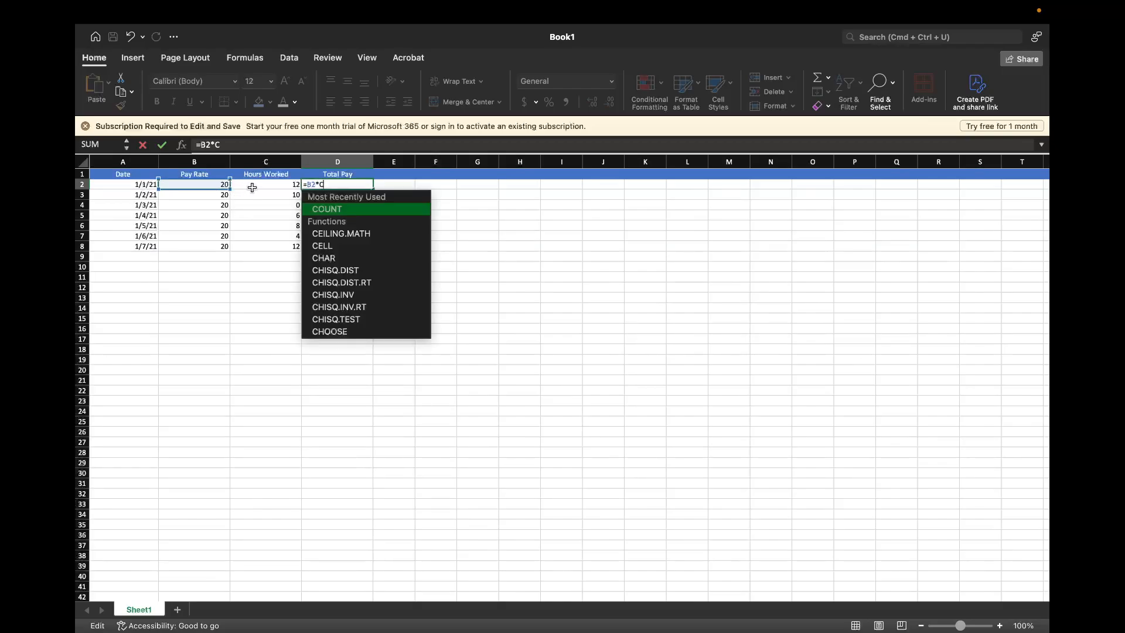
key("BackSpace")
type("2")
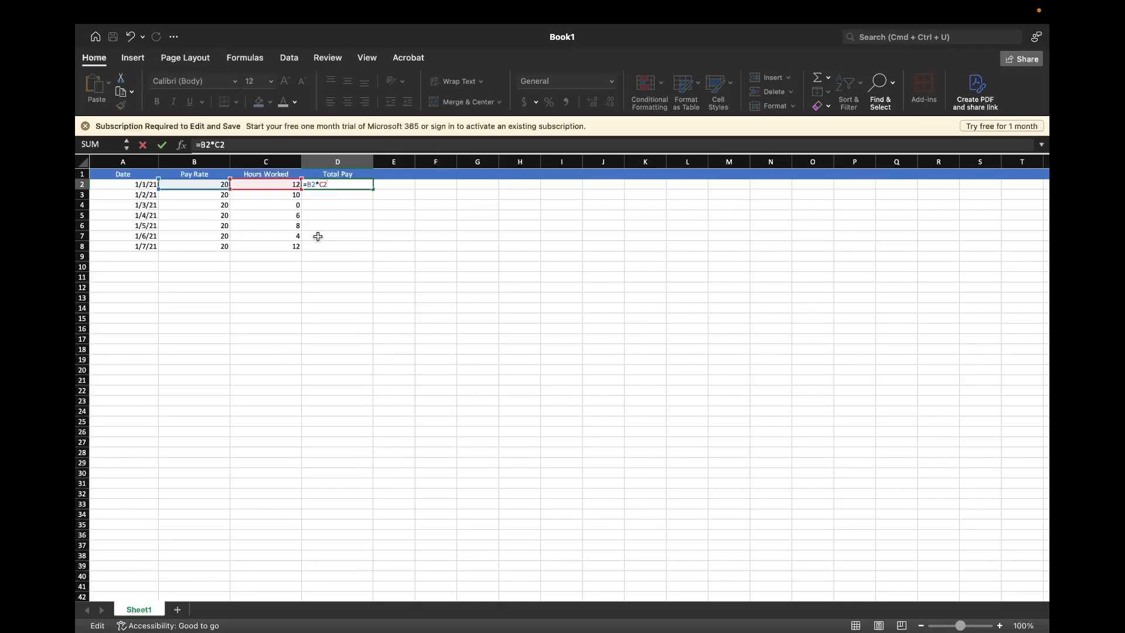
key("Return")
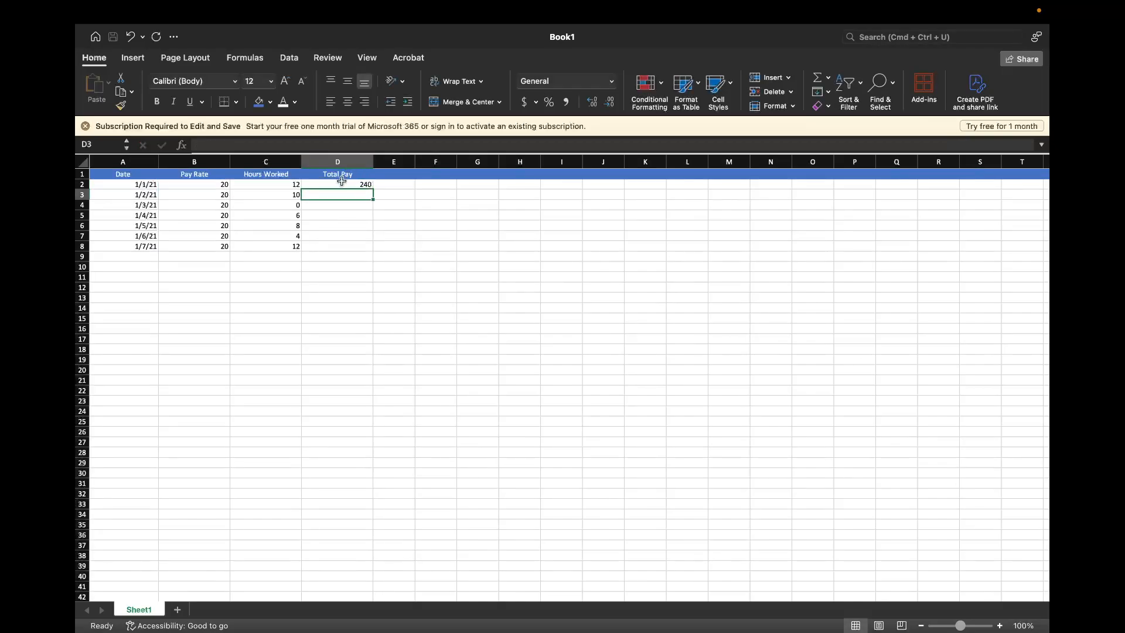
Fill the total pay formula from D2 down to D8
left_click(339, 184)
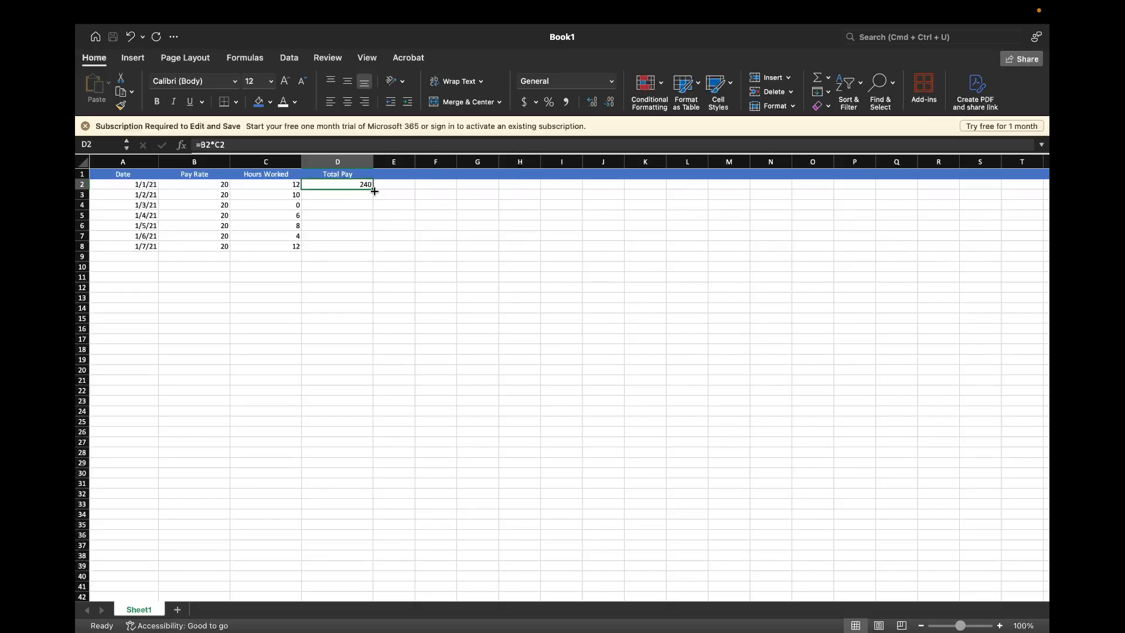
left_click_drag(373, 189, 367, 247)
left_click(416, 225)
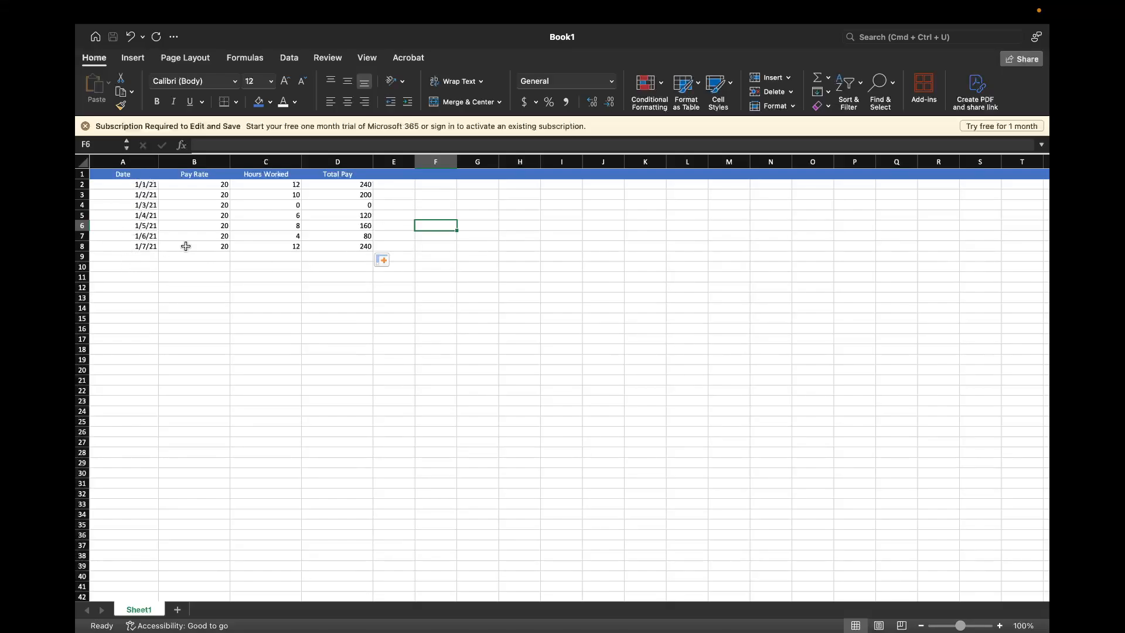
Enter the label "Weekly Pay" in cell A9 below the dates
left_click(124, 256)
type("Week")
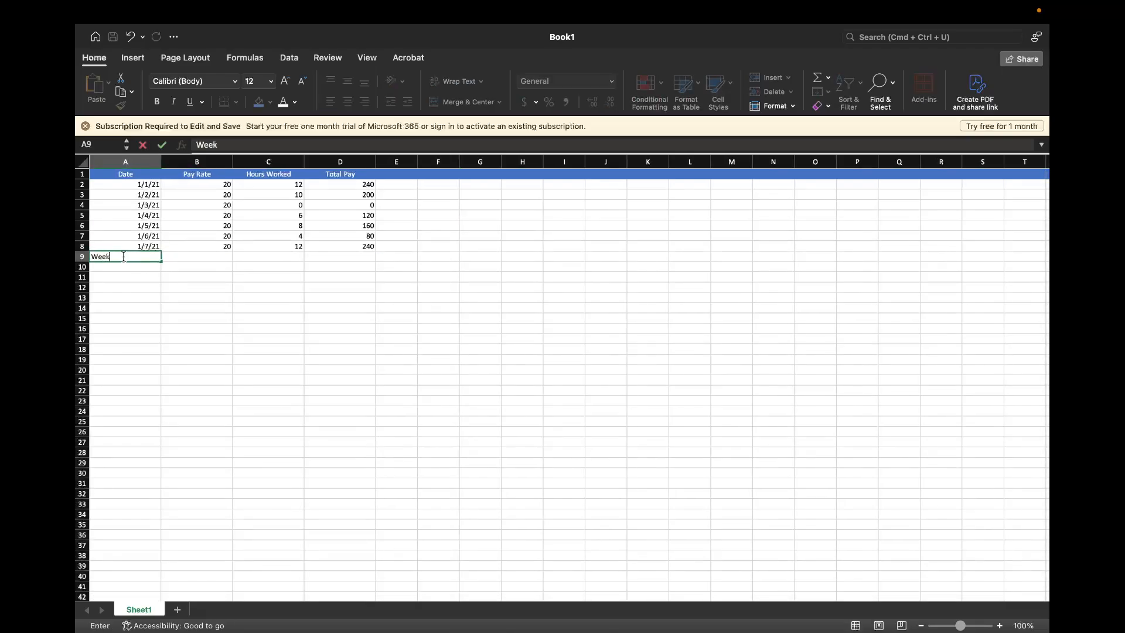
type("ly Pay")
left_click(170, 296)
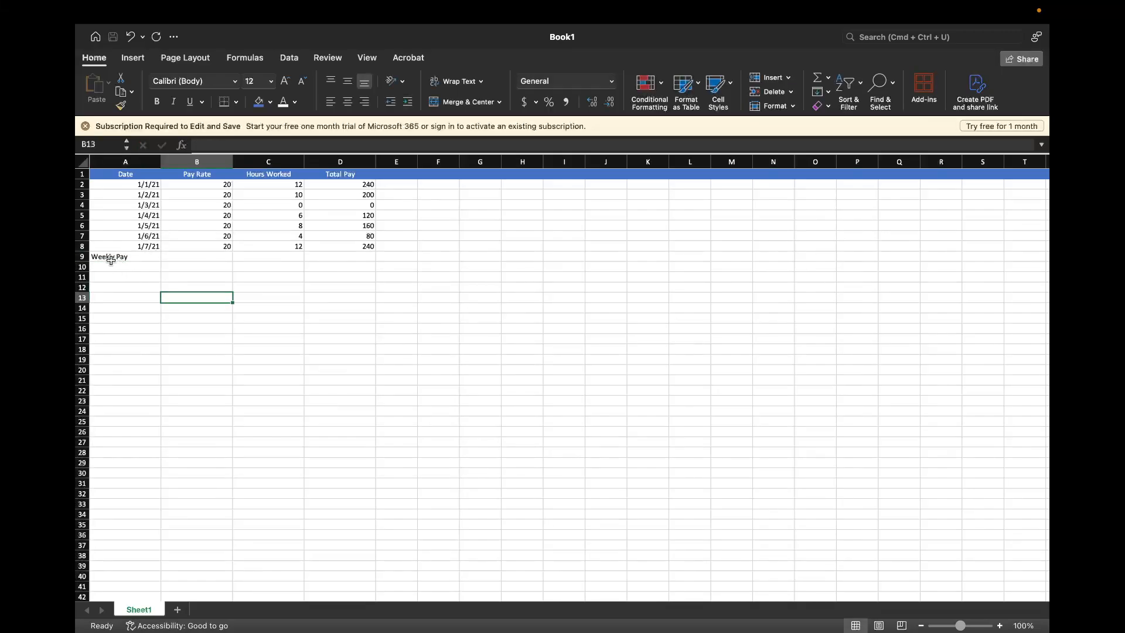
Format the whole of row 9 with blue fill, white font and centered text to match the header row
left_click(80, 256)
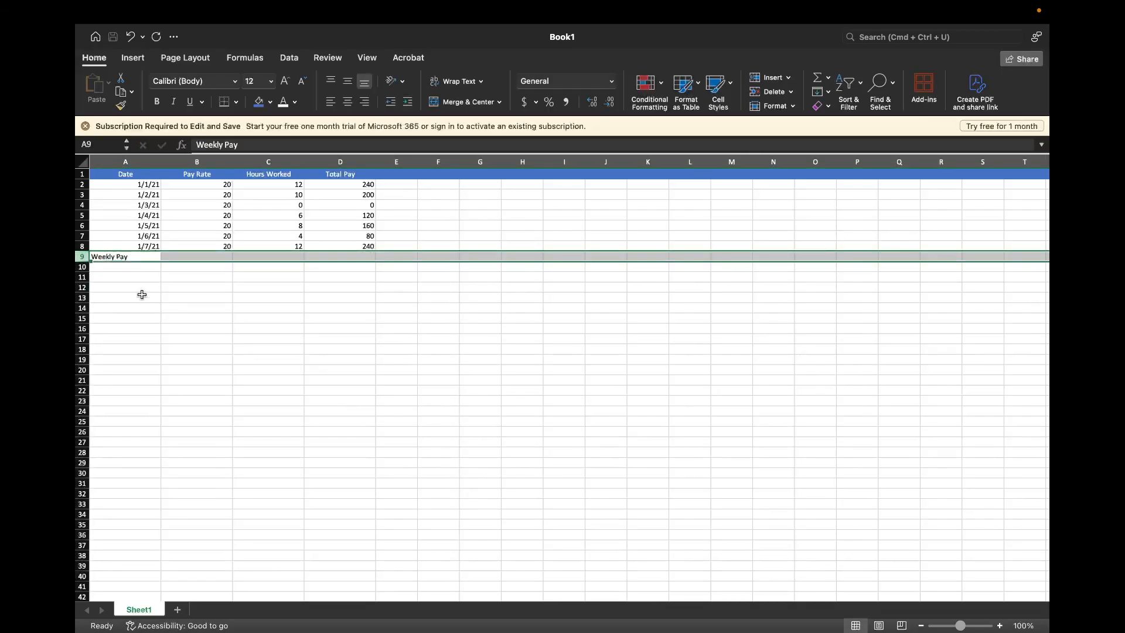
left_click(259, 103)
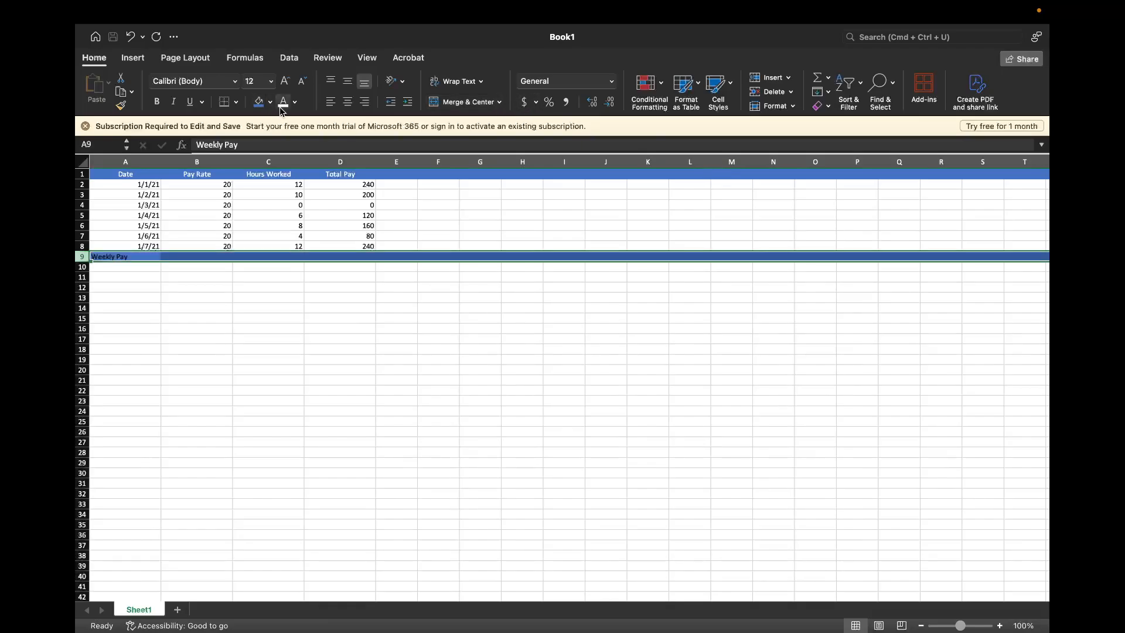
left_click(283, 103)
left_click(348, 104)
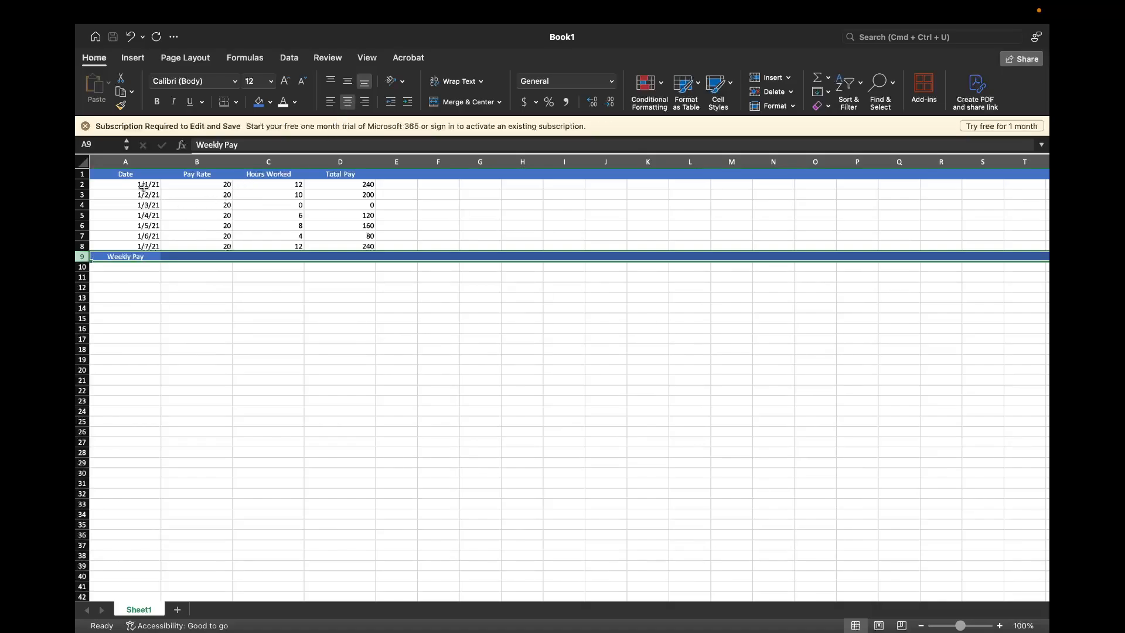
left_click(124, 274)
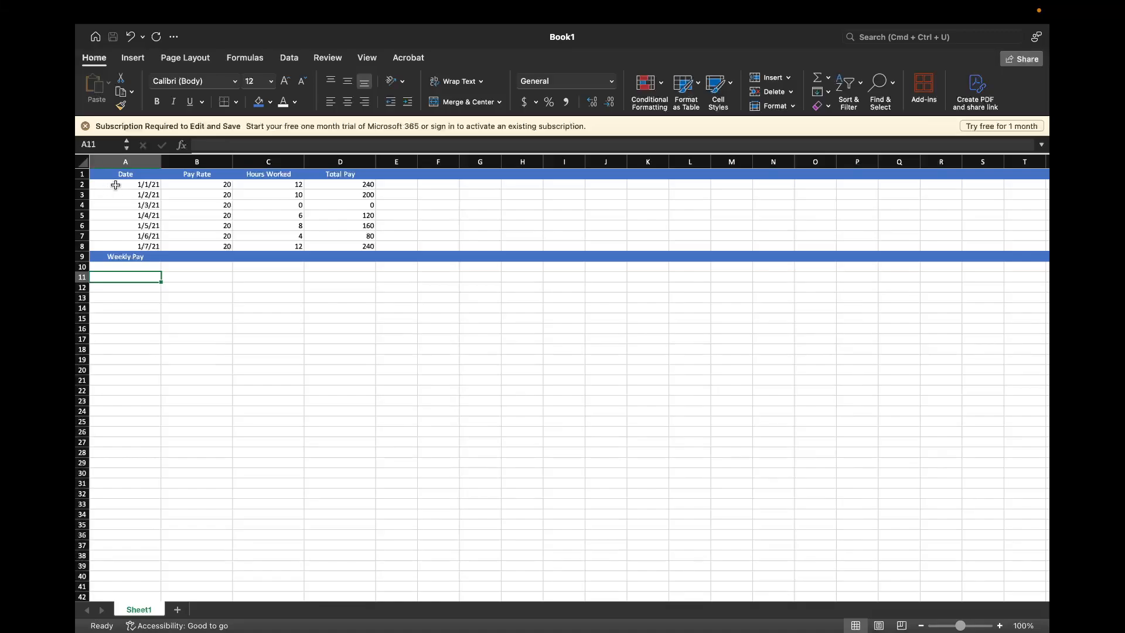
left_click(81, 174)
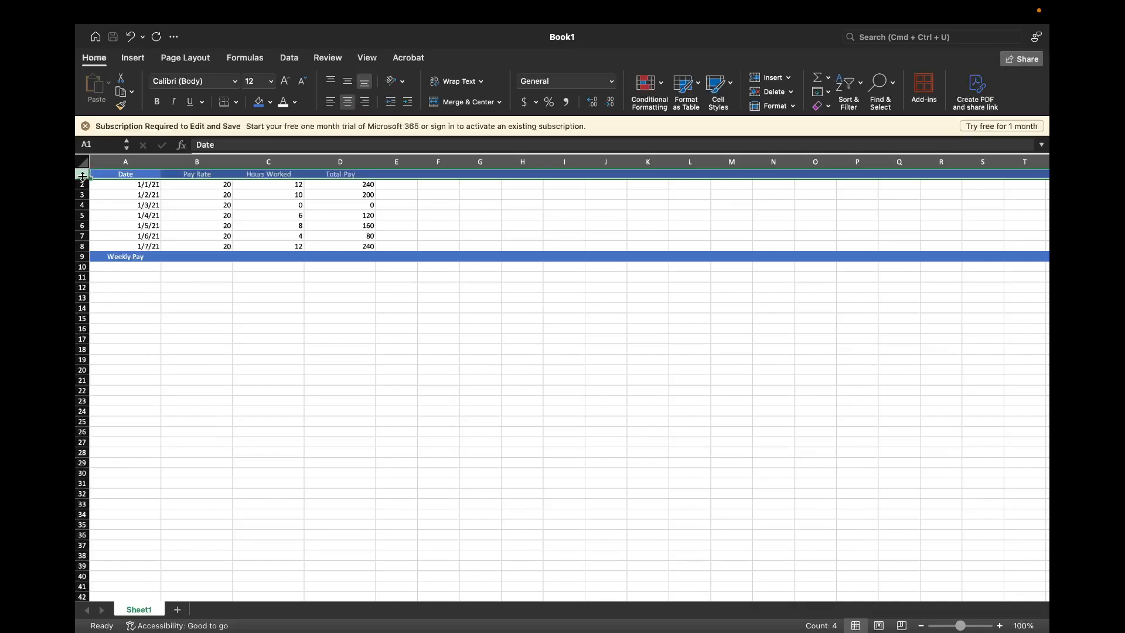
left_click(81, 257)
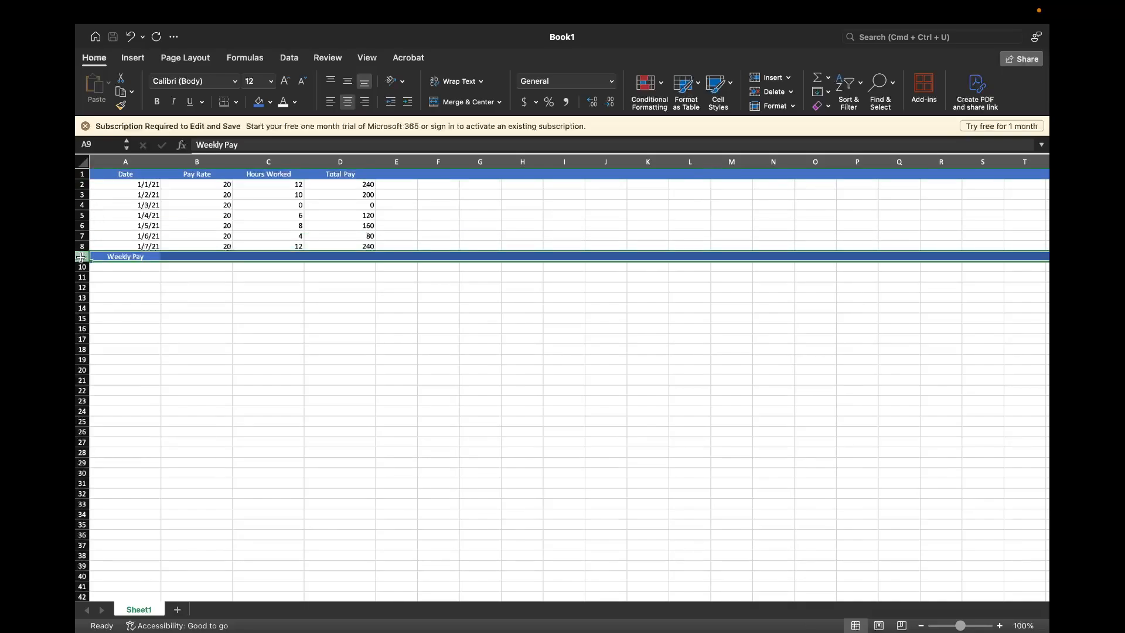
right_click(79, 174)
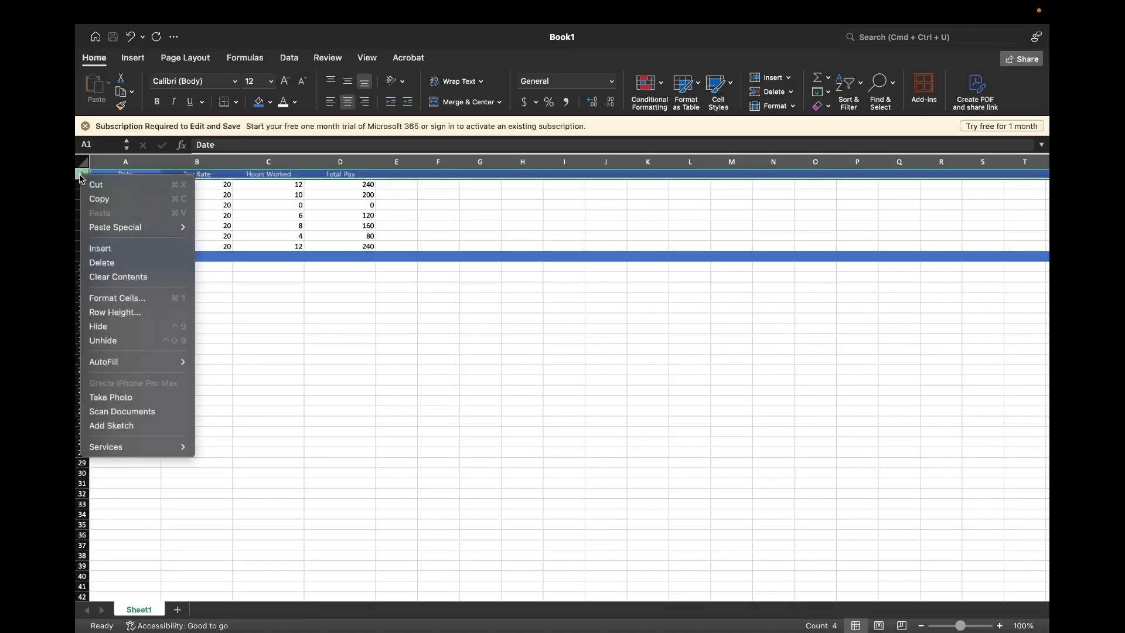
left_click(363, 45)
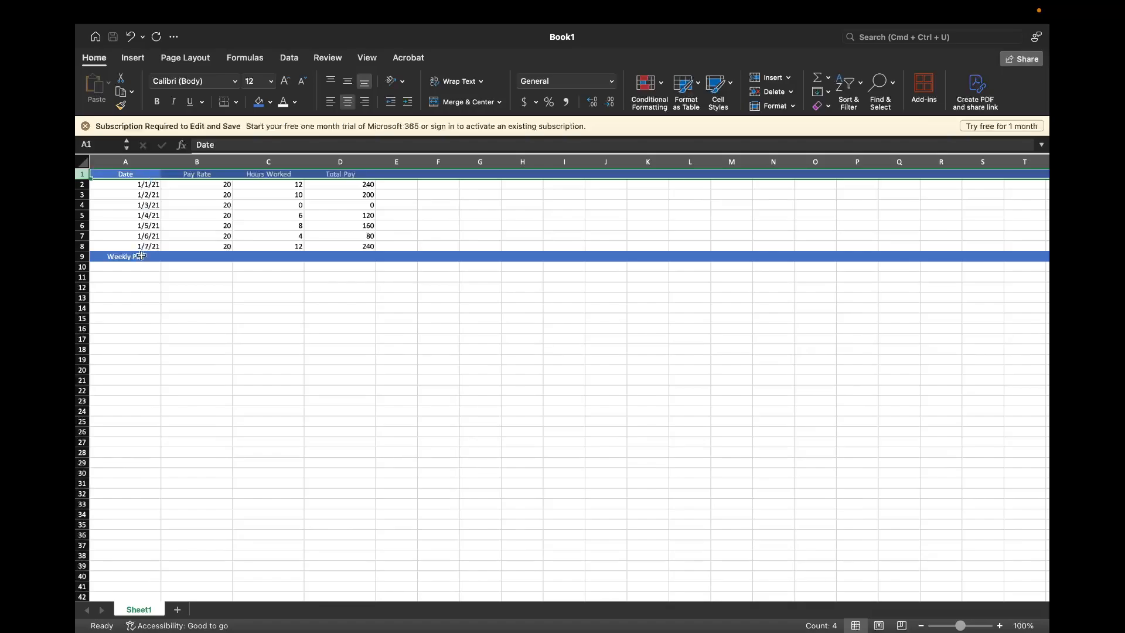
left_click(165, 338)
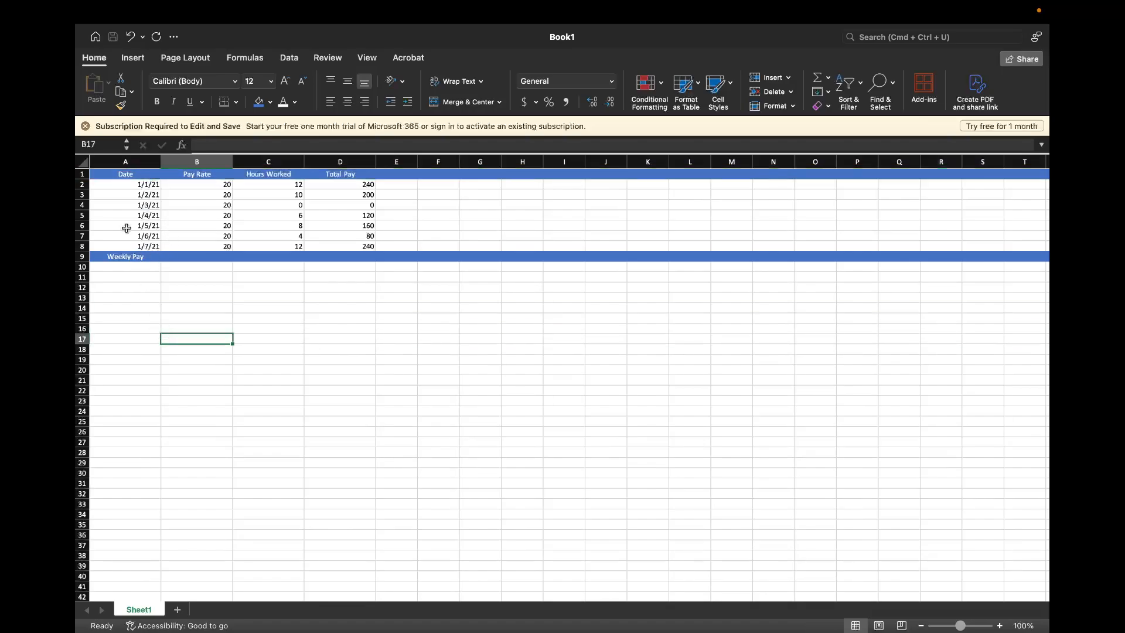
Make the text in rows 1 and 9 bold, selecting both rows together
left_click(82, 174)
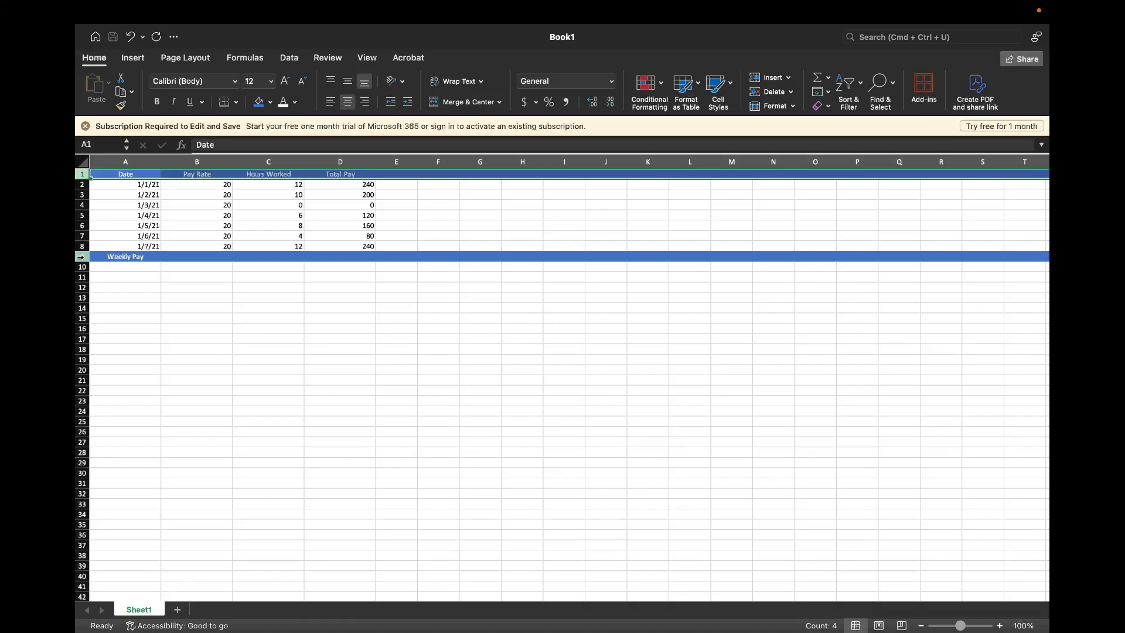
left_click(81, 256, "super")
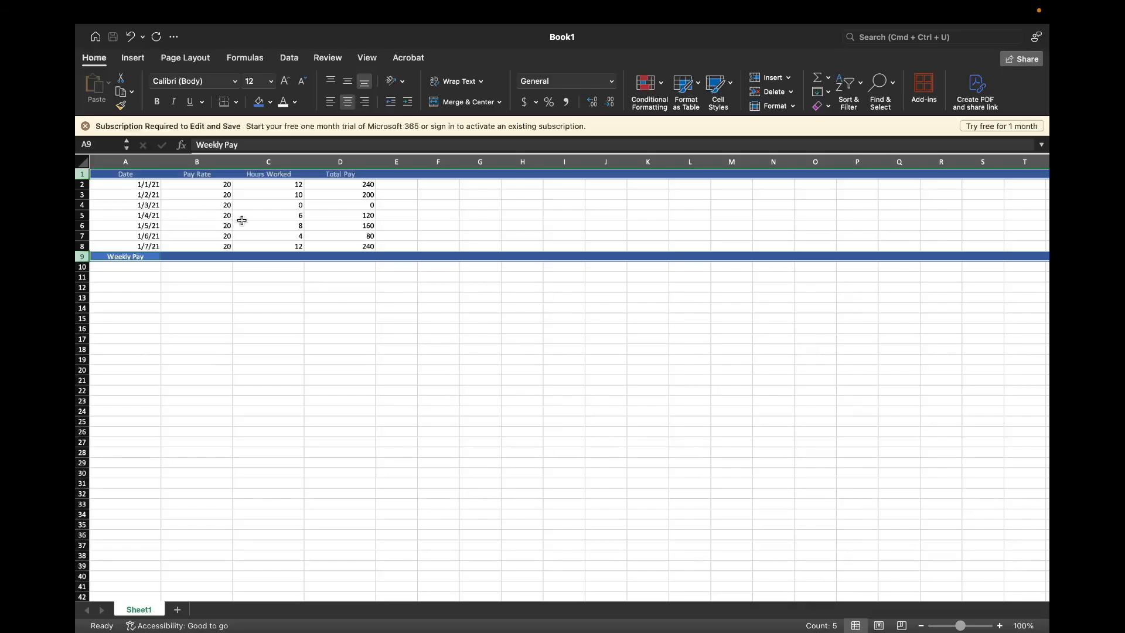
left_click(157, 103)
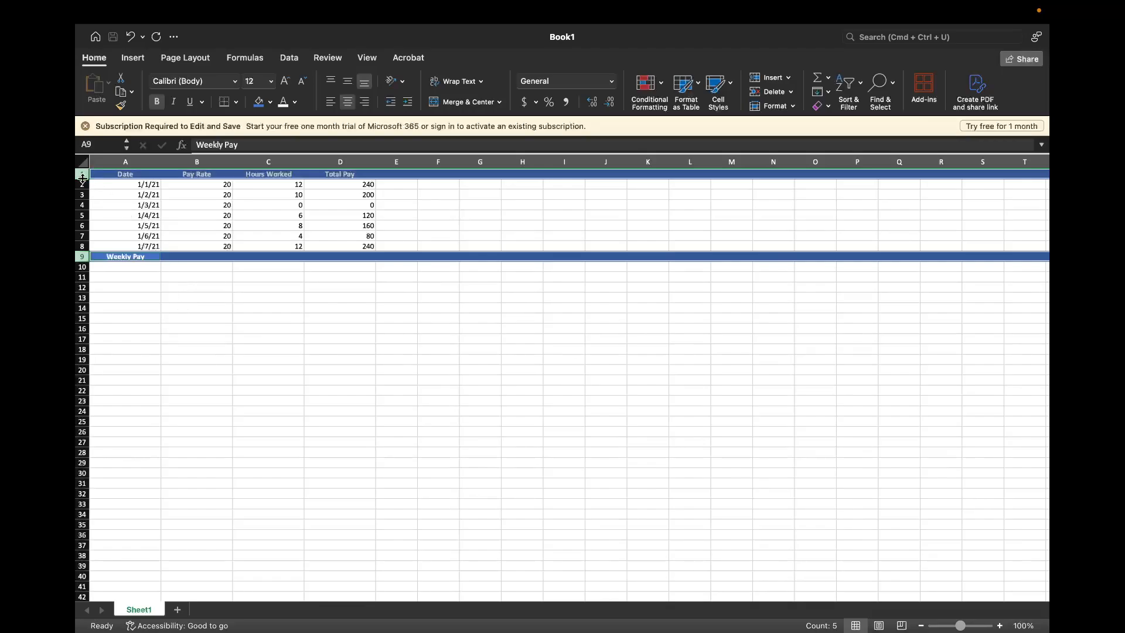
Increase the height of rows 1 and 9 together so both blue bands are taller than the data rows
left_click_drag(82, 177, 83, 180)
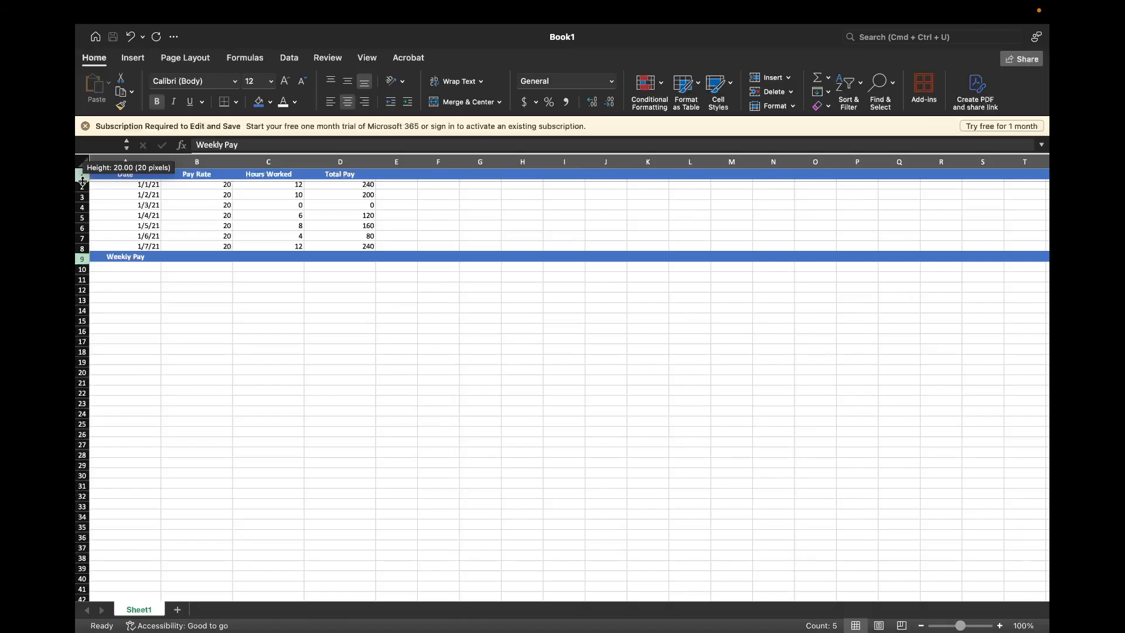
left_click_drag(83, 180, 82, 180)
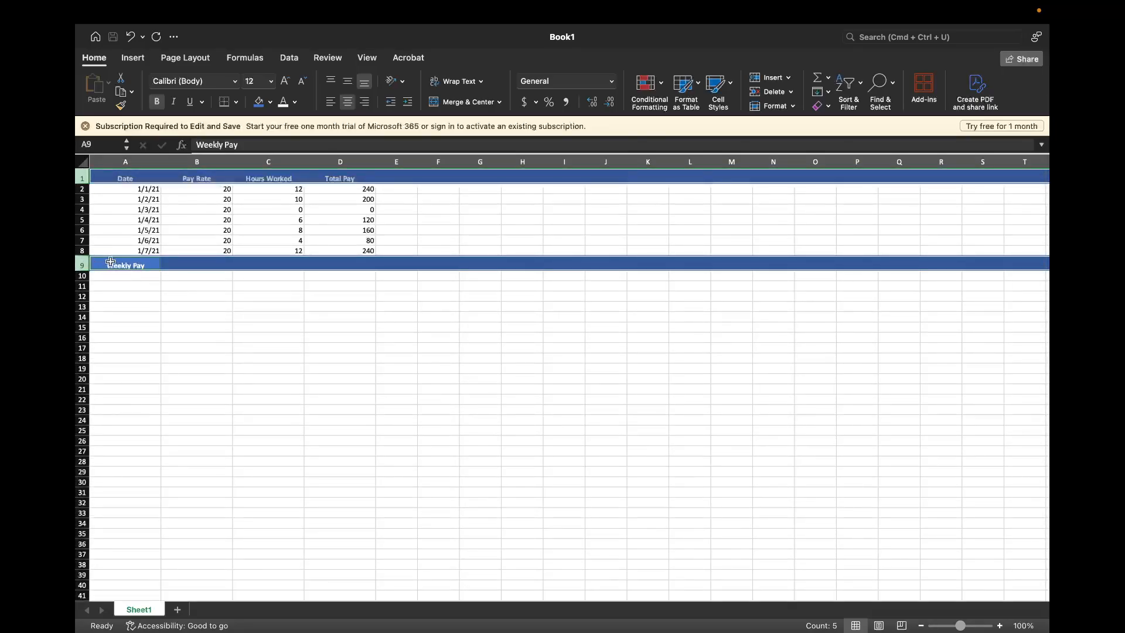
left_click(145, 287)
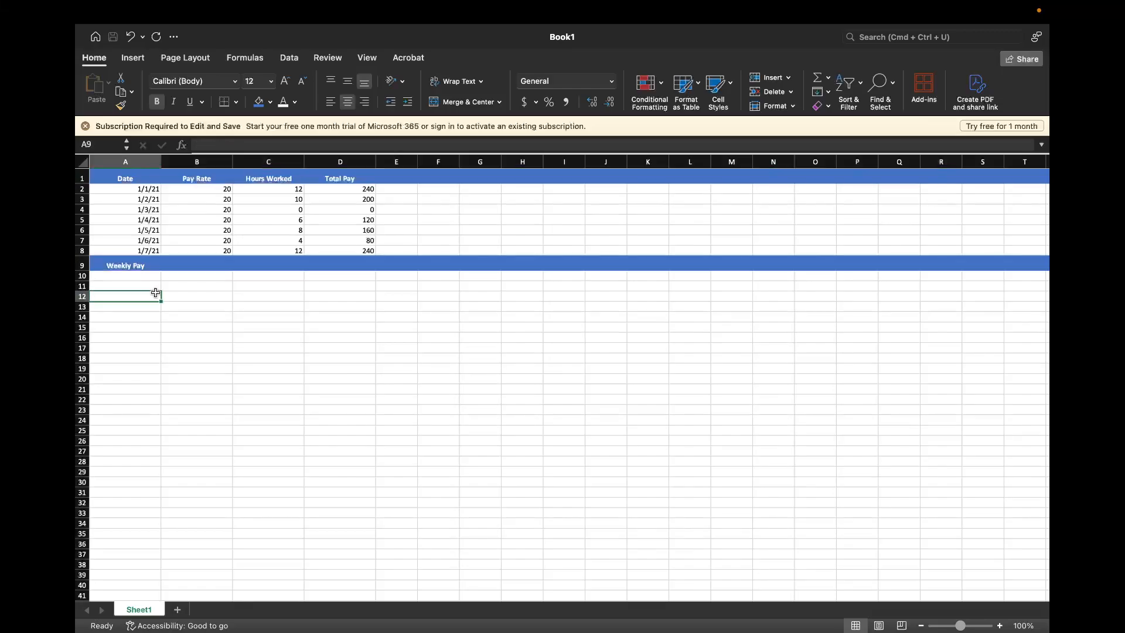
Align the text in rows 1 and 9 vertically to the middle of the cells
left_click(83, 176)
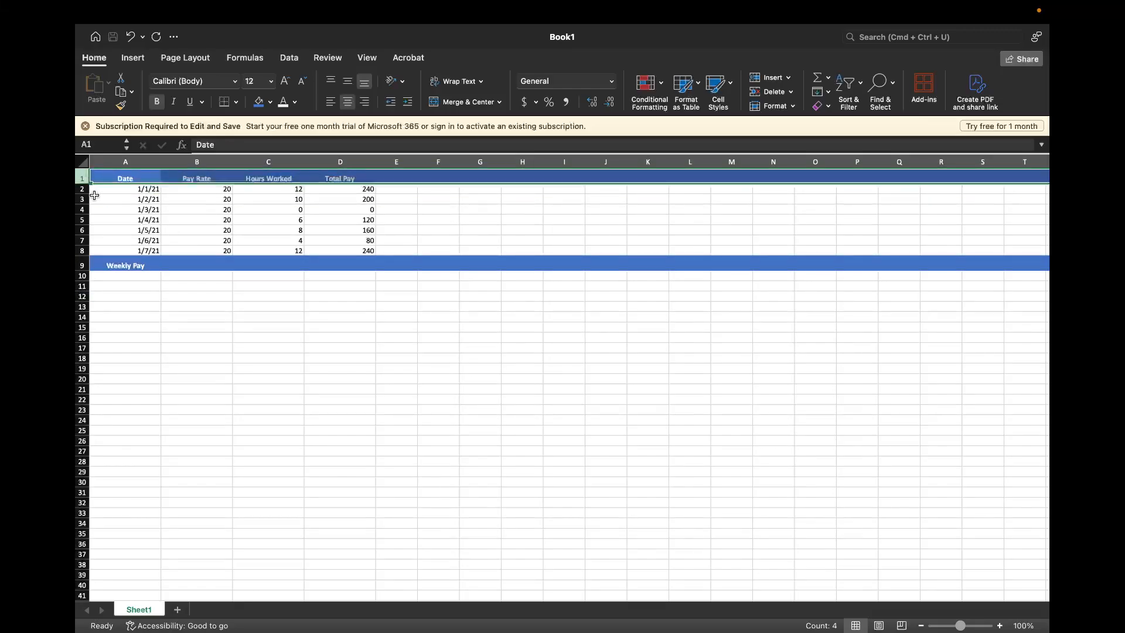
left_click(81, 264, "super")
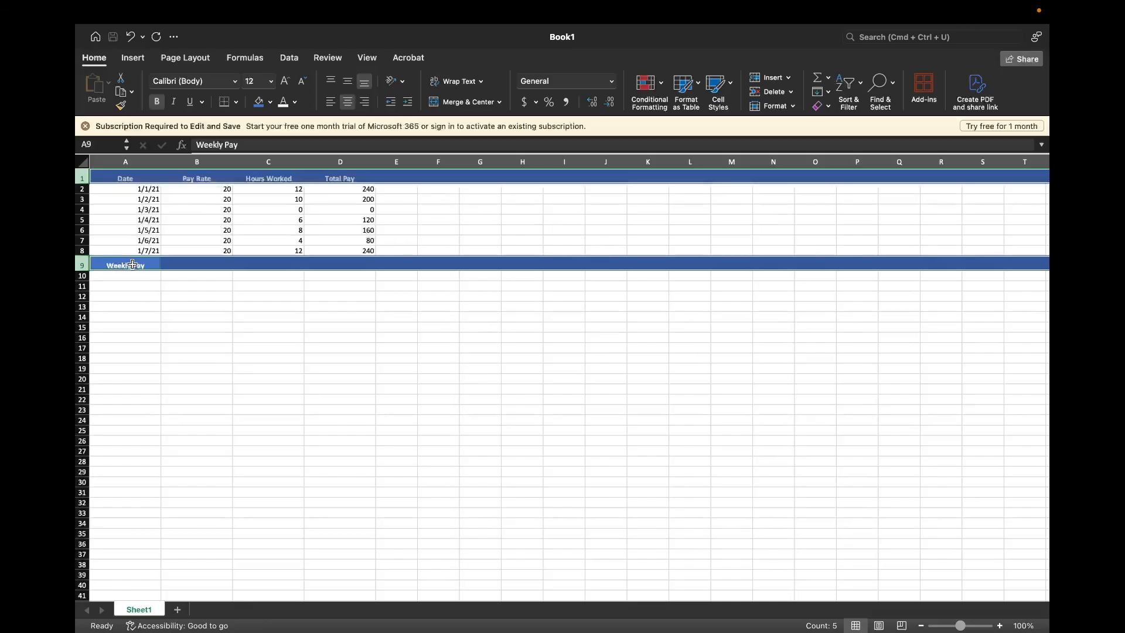
left_click(348, 84)
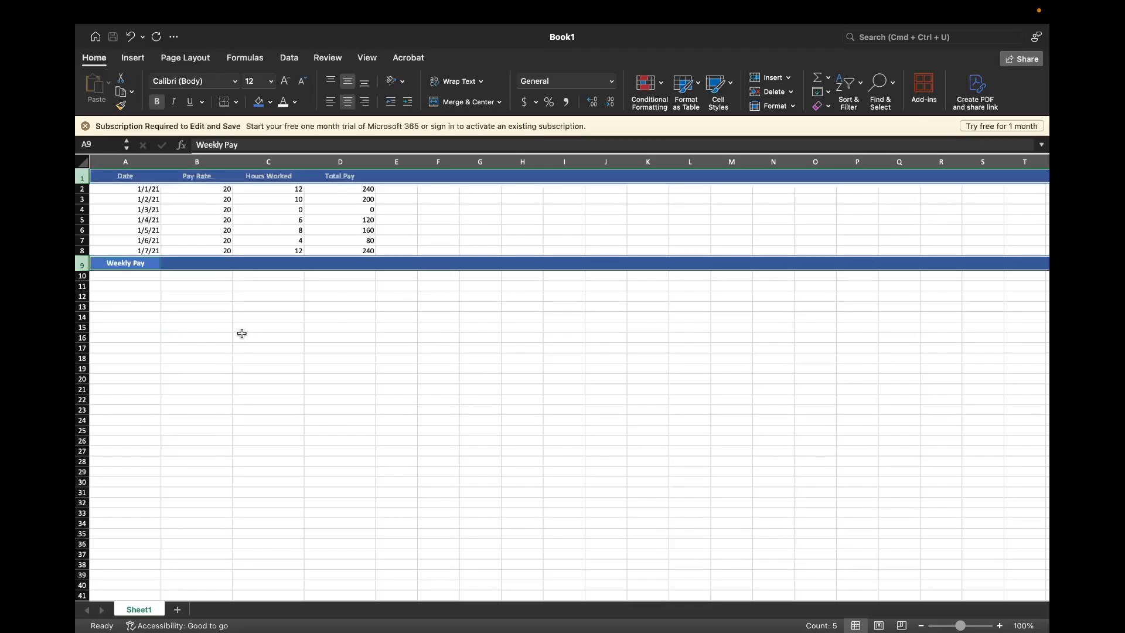
Enter the formula =SUM(D1, D2) in cell D9 of the Weekly Pay row
left_click(241, 331)
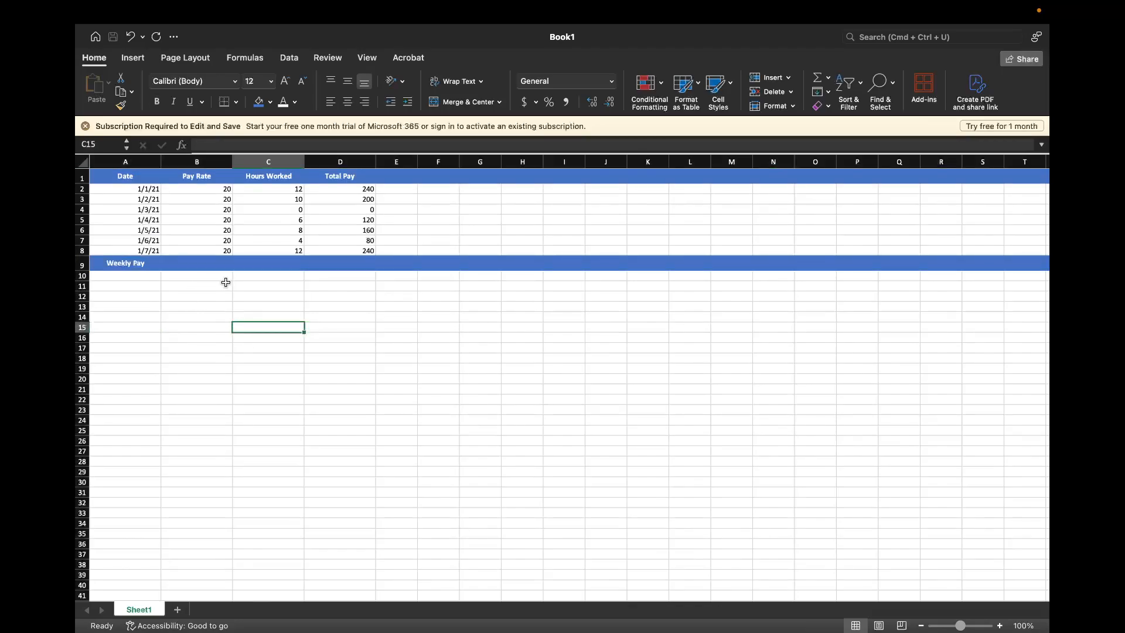
left_click(336, 262)
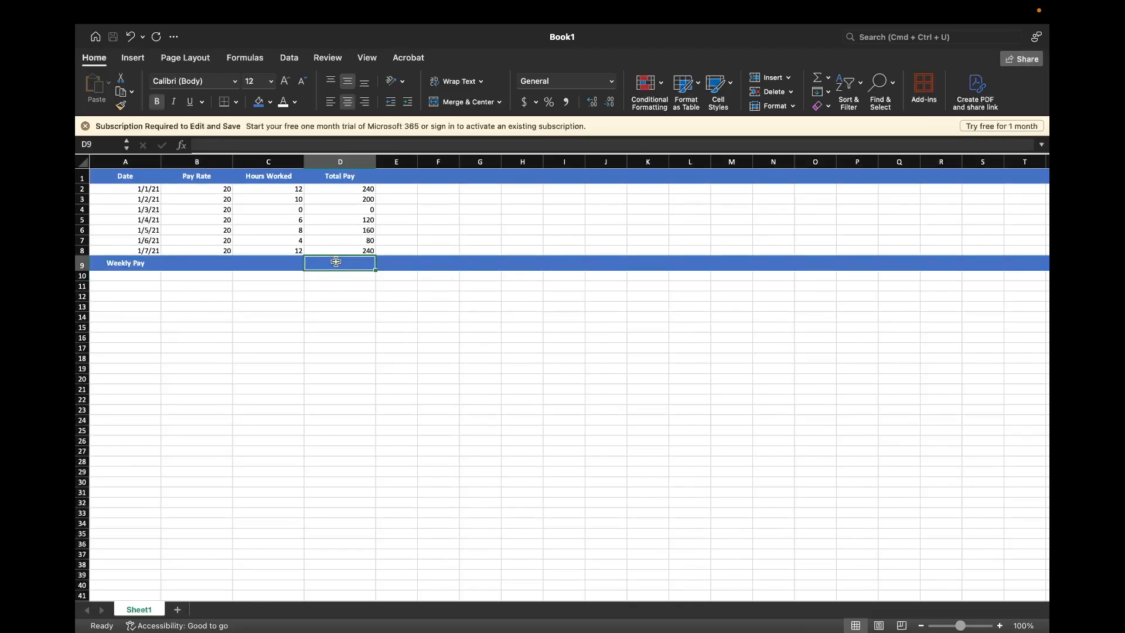
type("=")
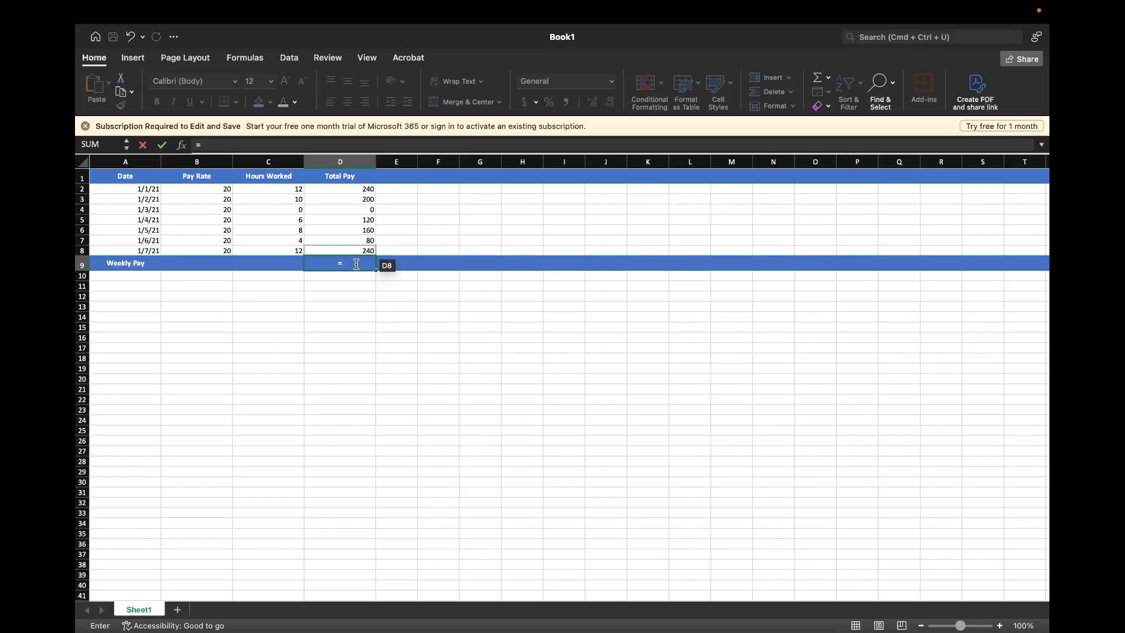
key("BackSpace")
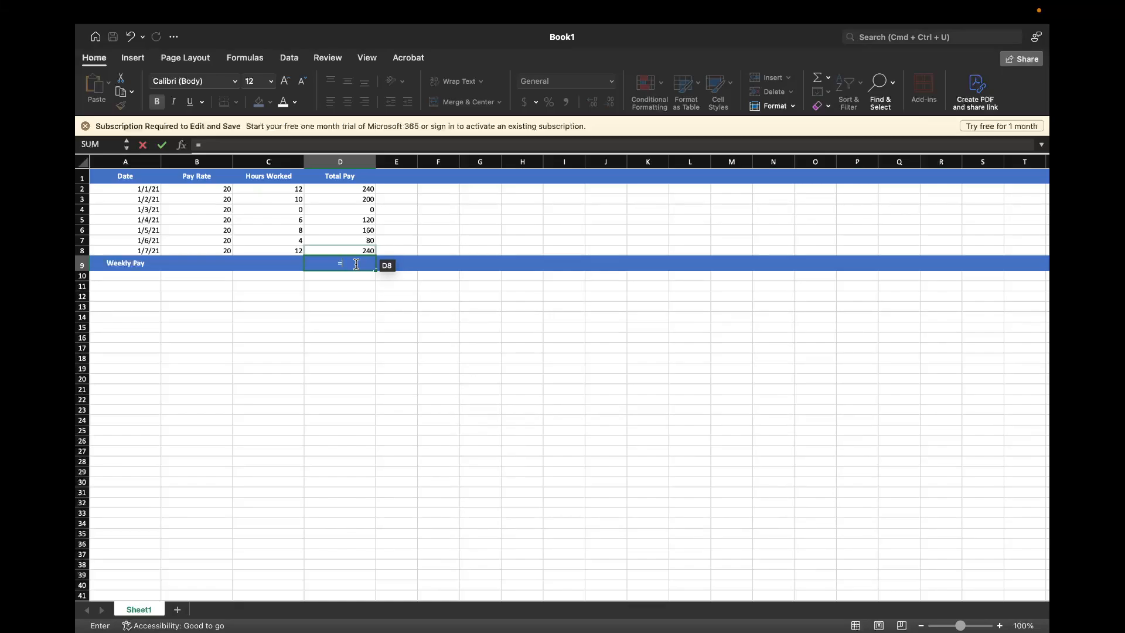
type("=")
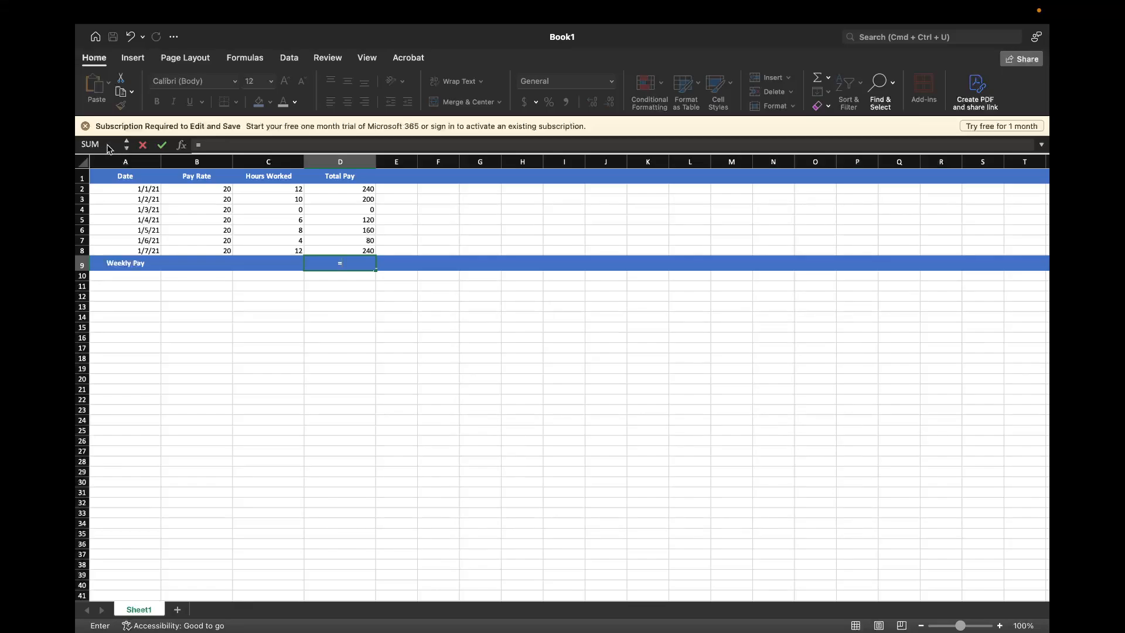
left_click(248, 148)
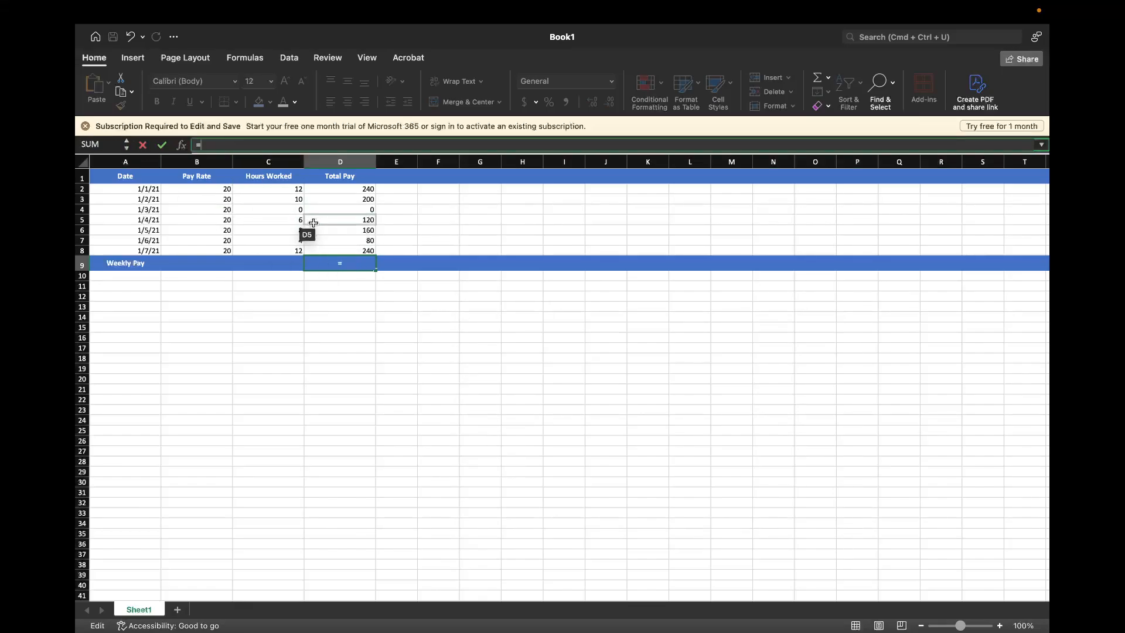
left_click(358, 264)
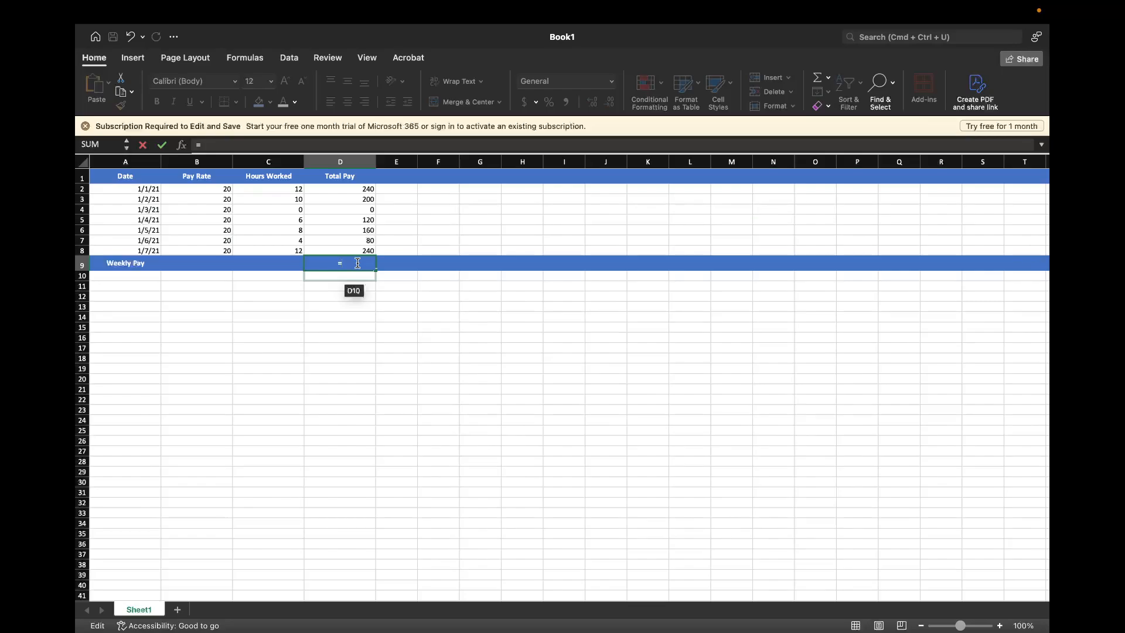
type("S")
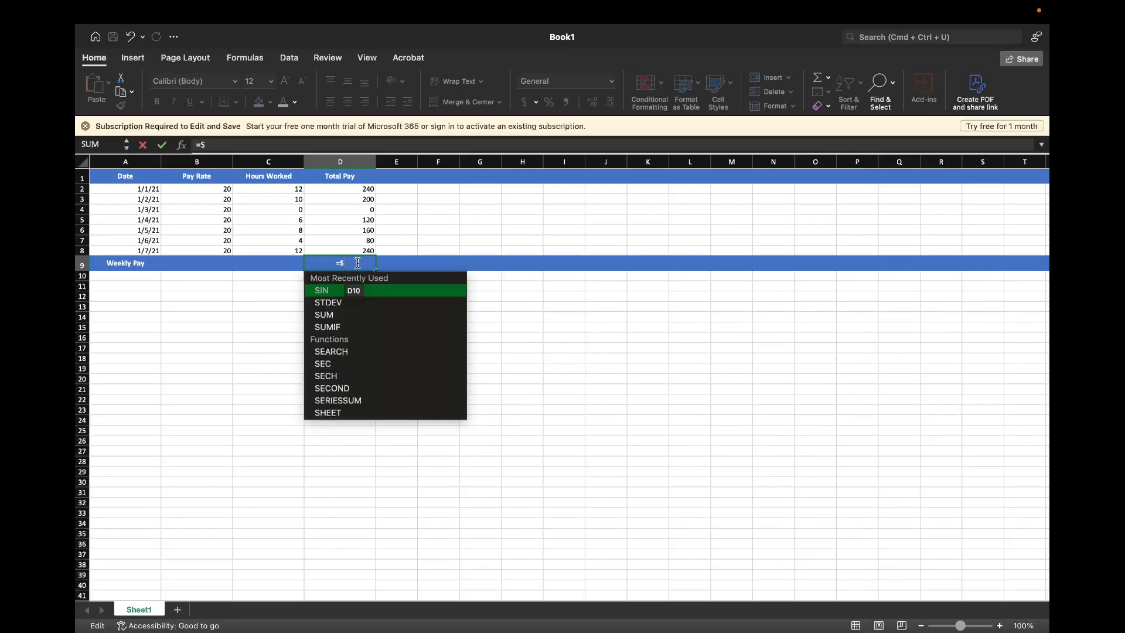
type("U")
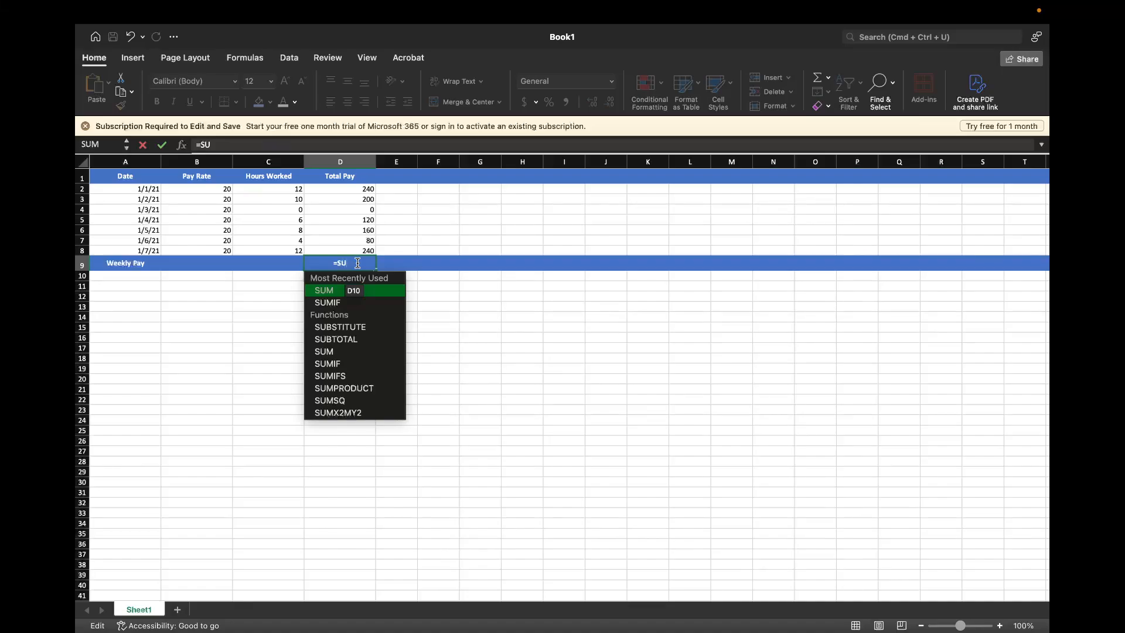
type("M")
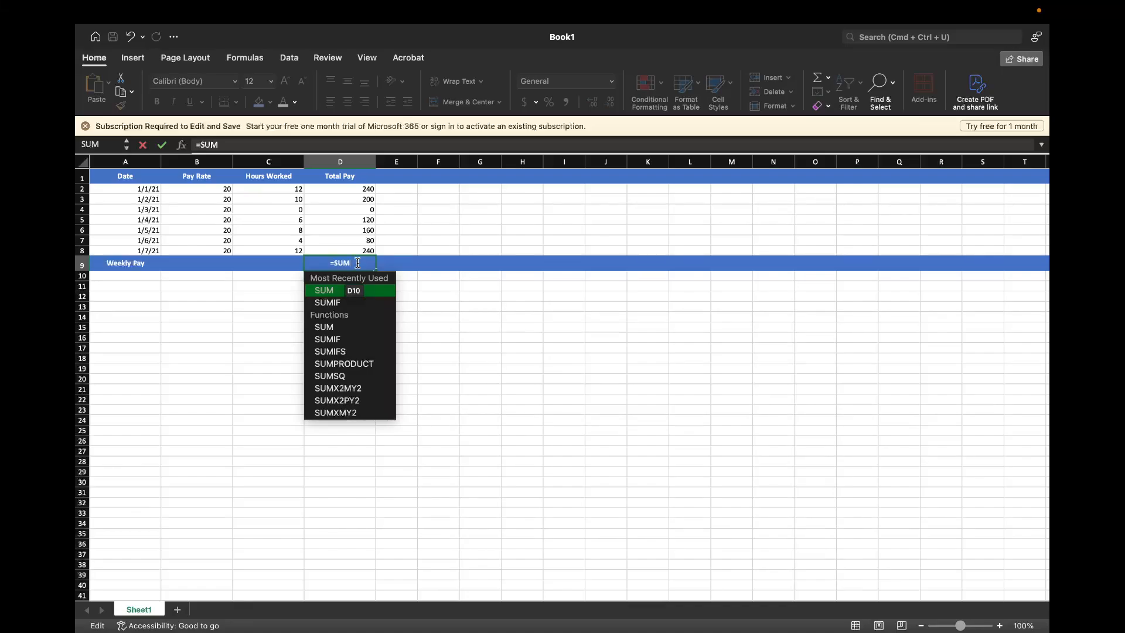
type("(")
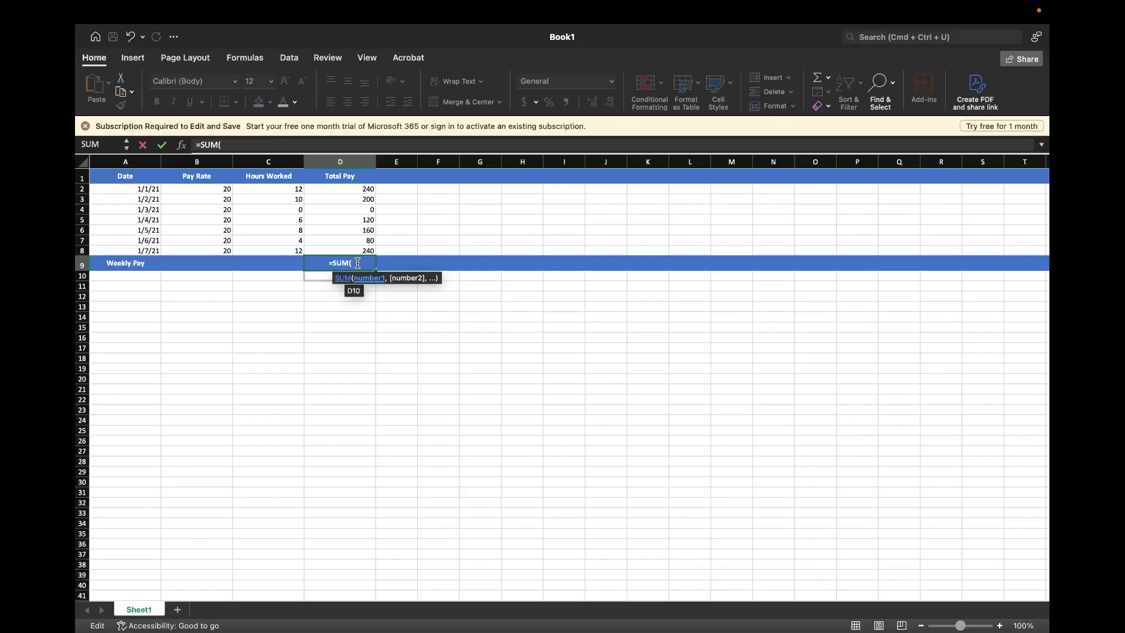
type("D2")
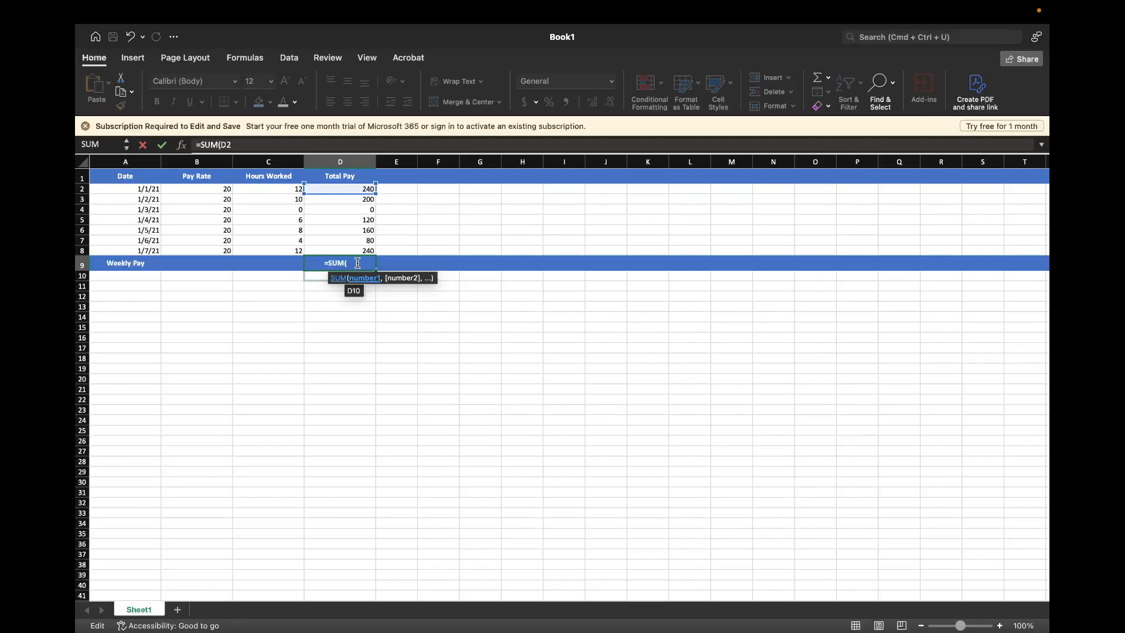
key("BackSpace")
type("1")
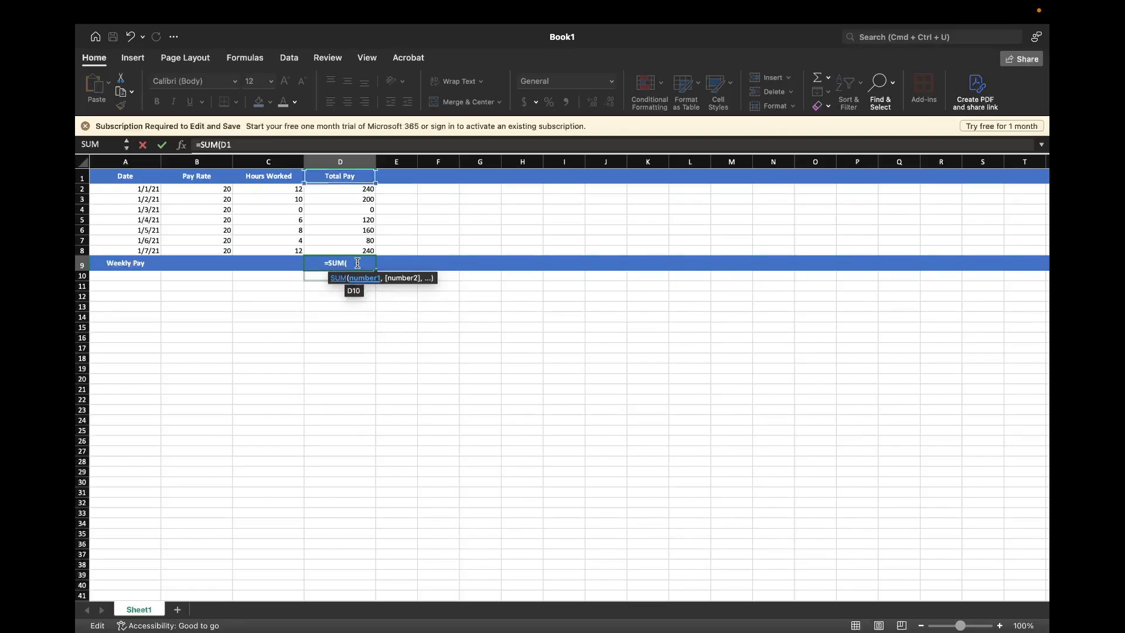
type(",")
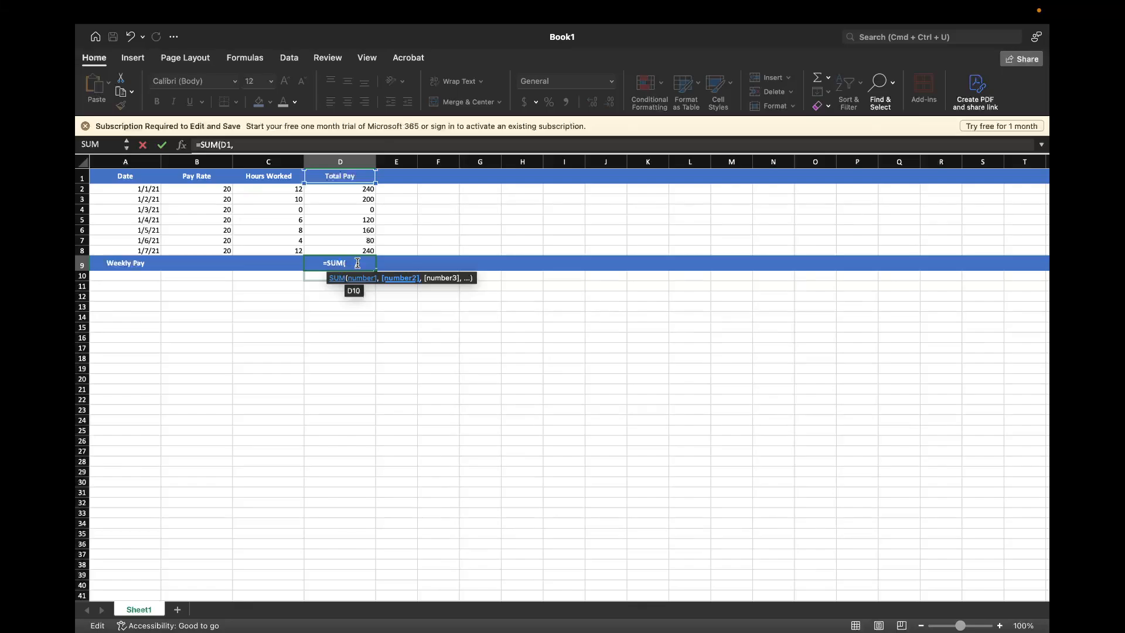
type(" D2)")
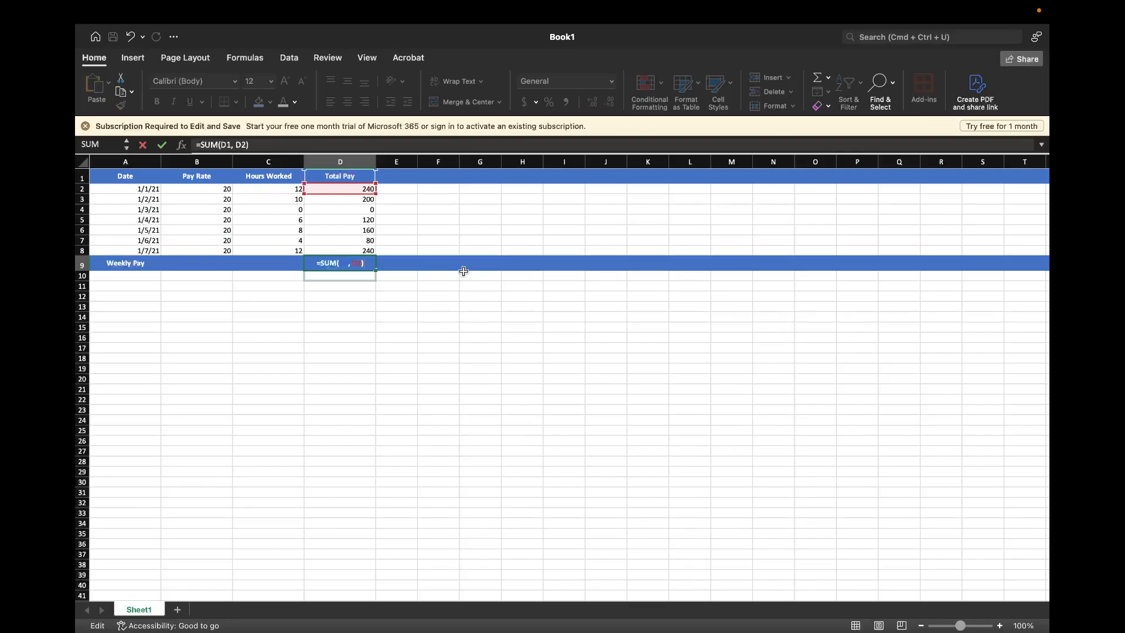
key("Return")
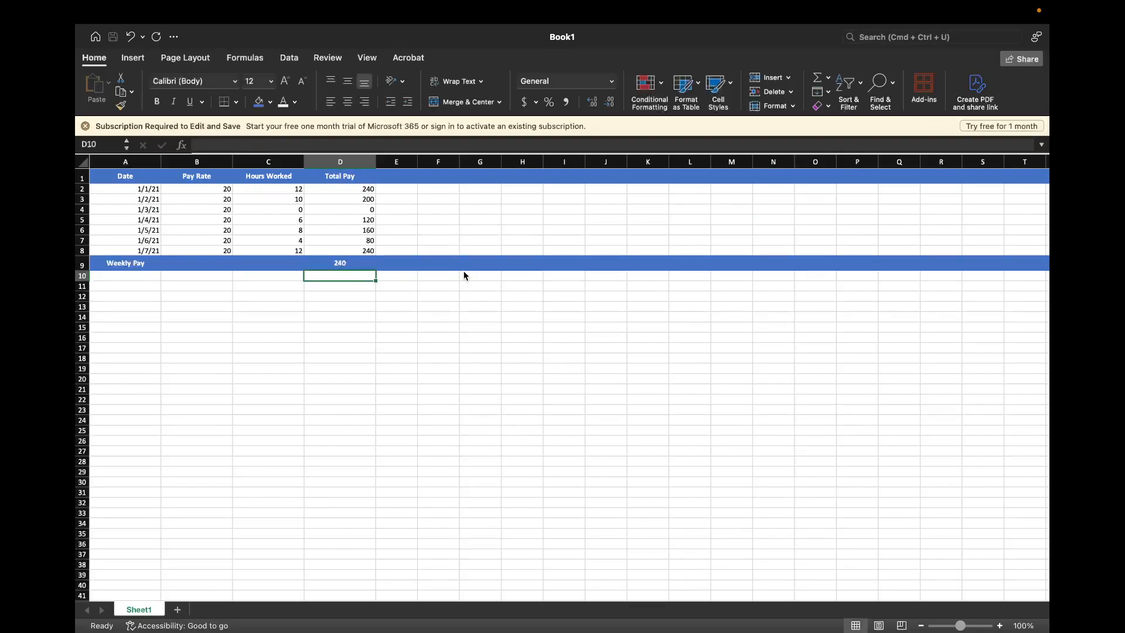
Change the formula in D9 to =SUM(D1, C1), rejecting the suggested correction and removing the extra closing parenthesis
left_click(339, 266)
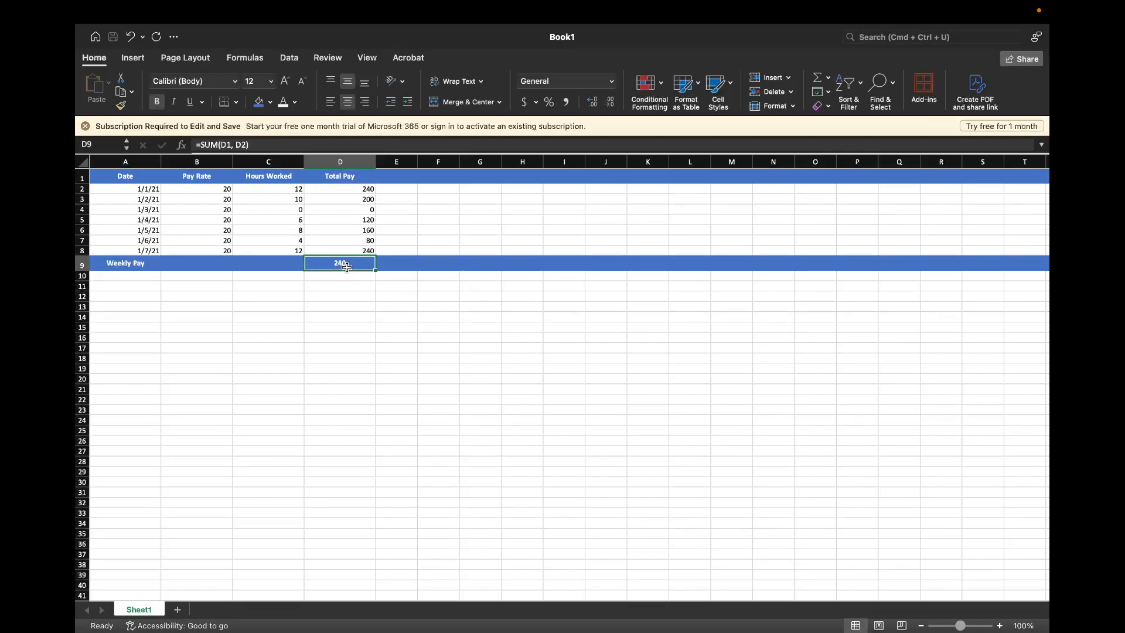
double_click(348, 267)
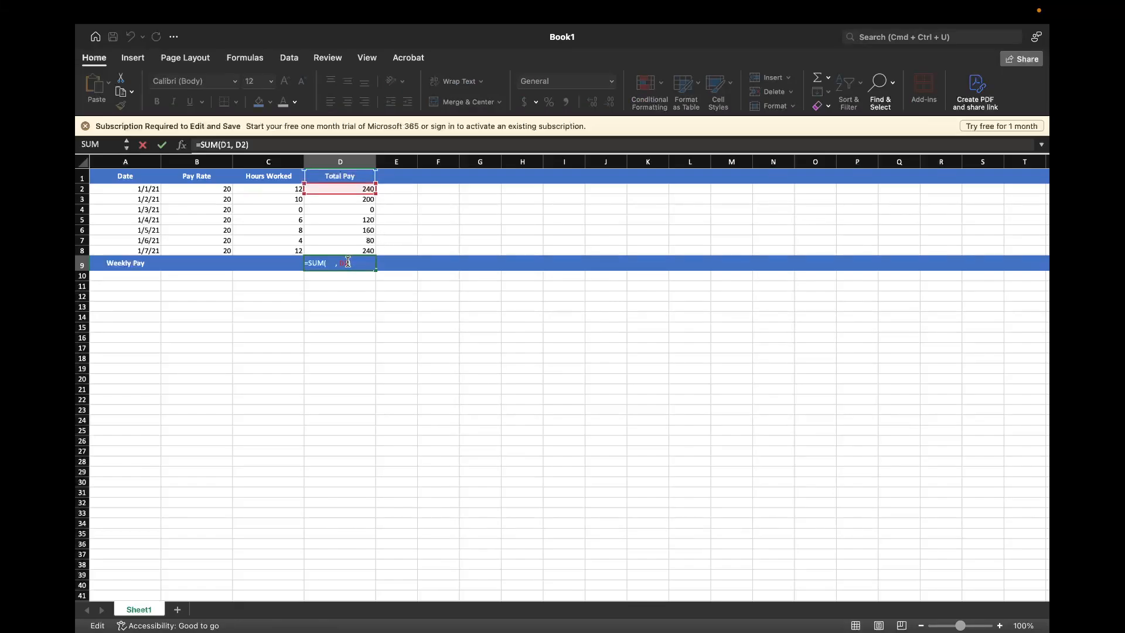
left_click(348, 263)
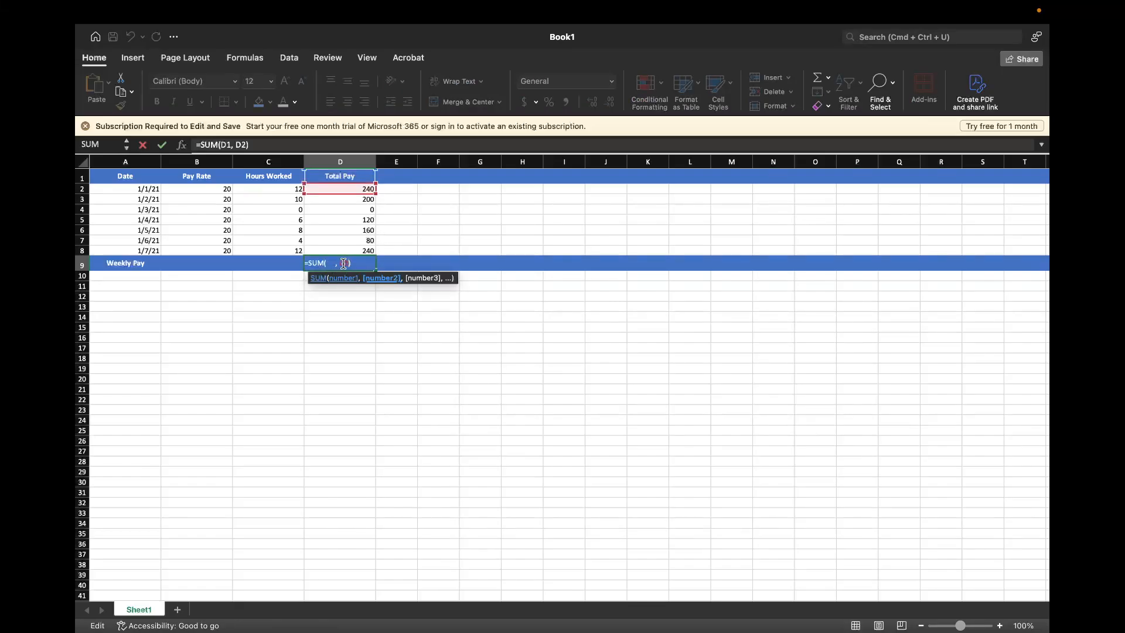
key("BackSpace")
key("BackSpace")
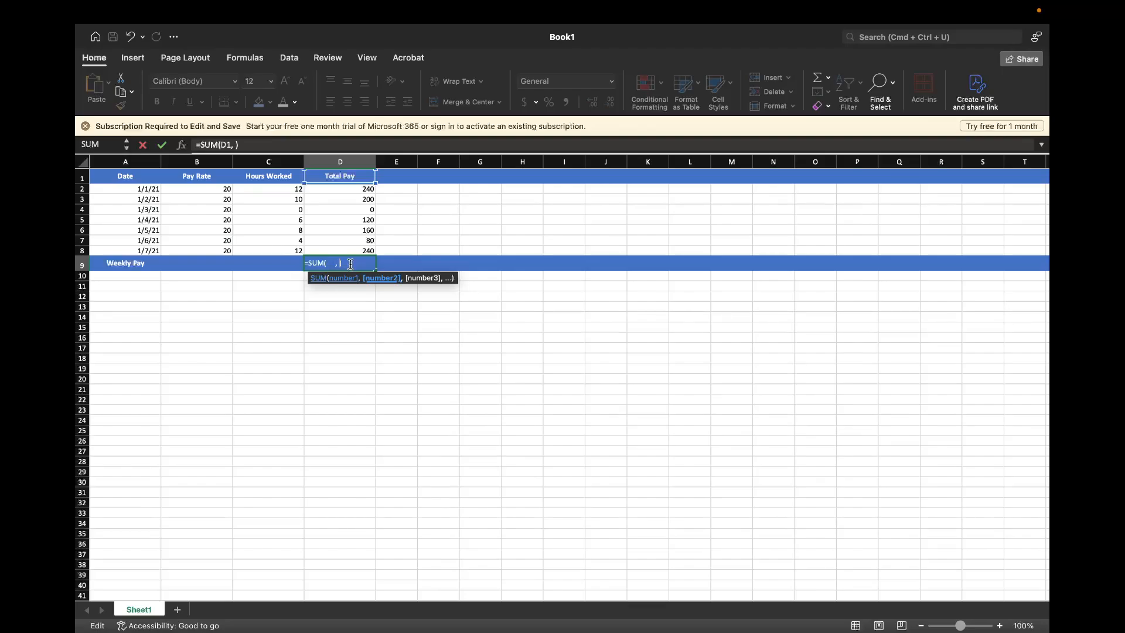
type("C1)")
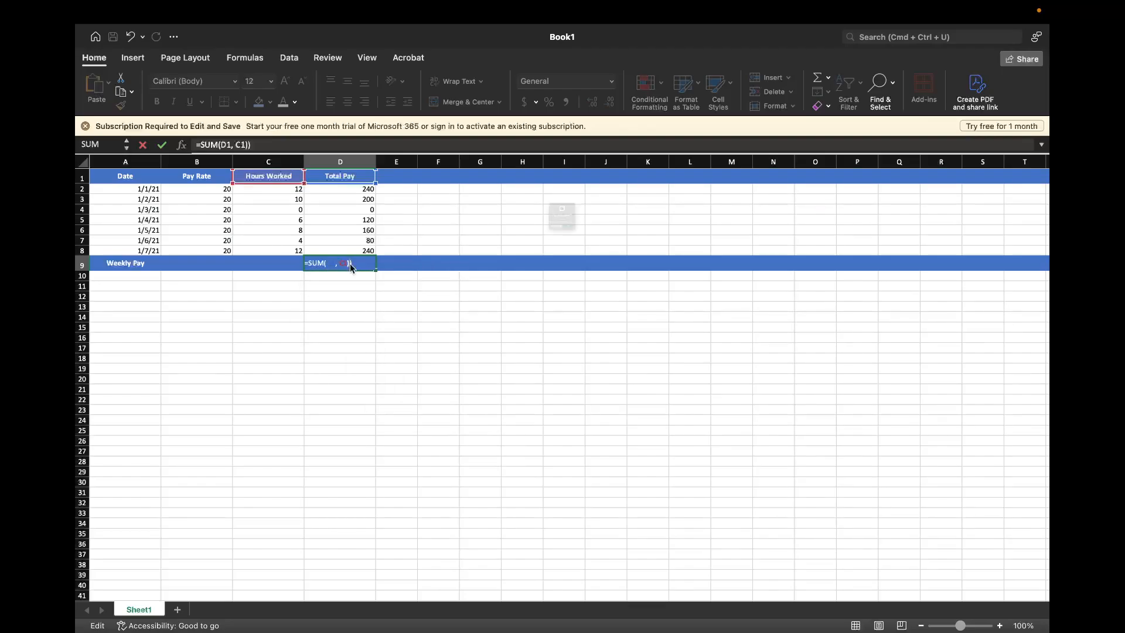
key("Return")
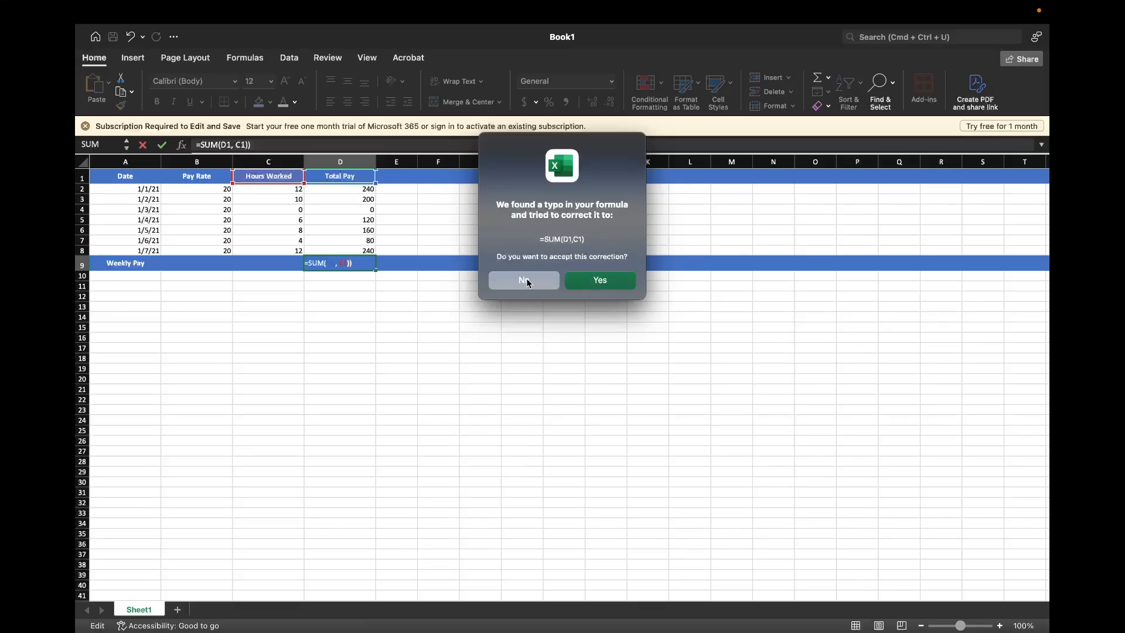
left_click(527, 278)
left_click(554, 331)
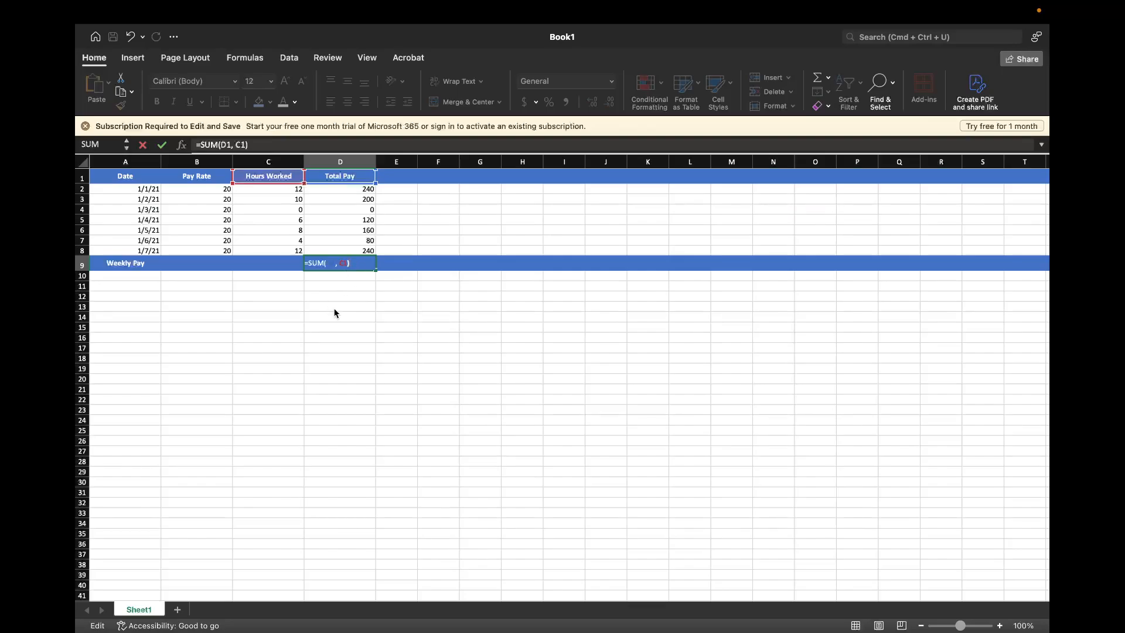
key("Return")
Replace the SUM formula in D9 with the multiplication formula =D1*C2
left_click(355, 262)
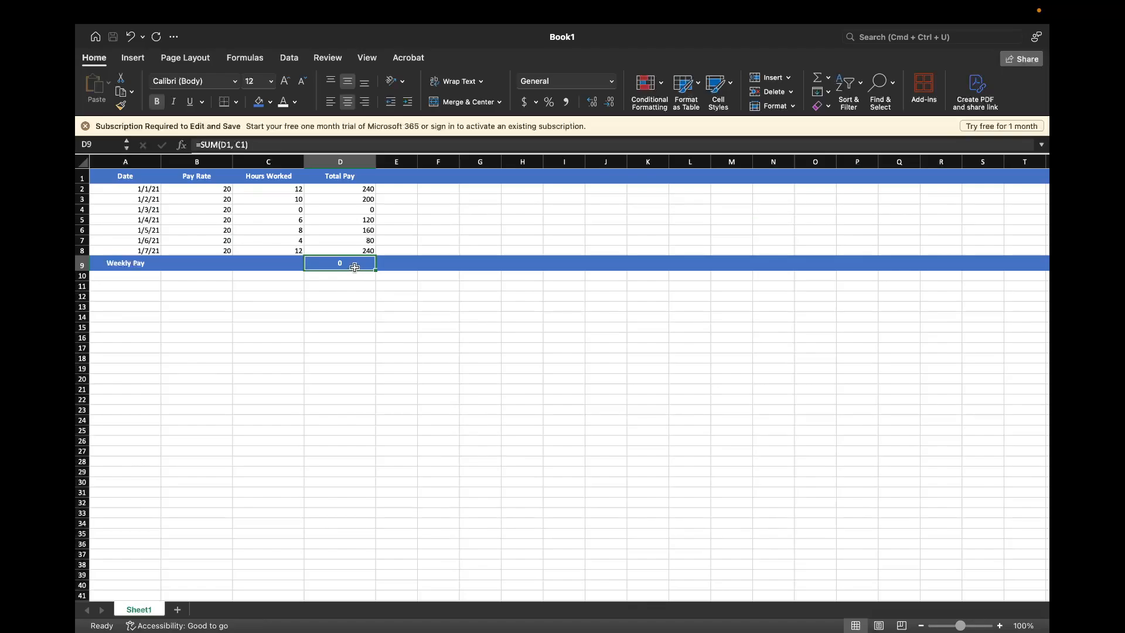
double_click(357, 265)
left_click_drag(357, 265, 308, 266)
type("D1")
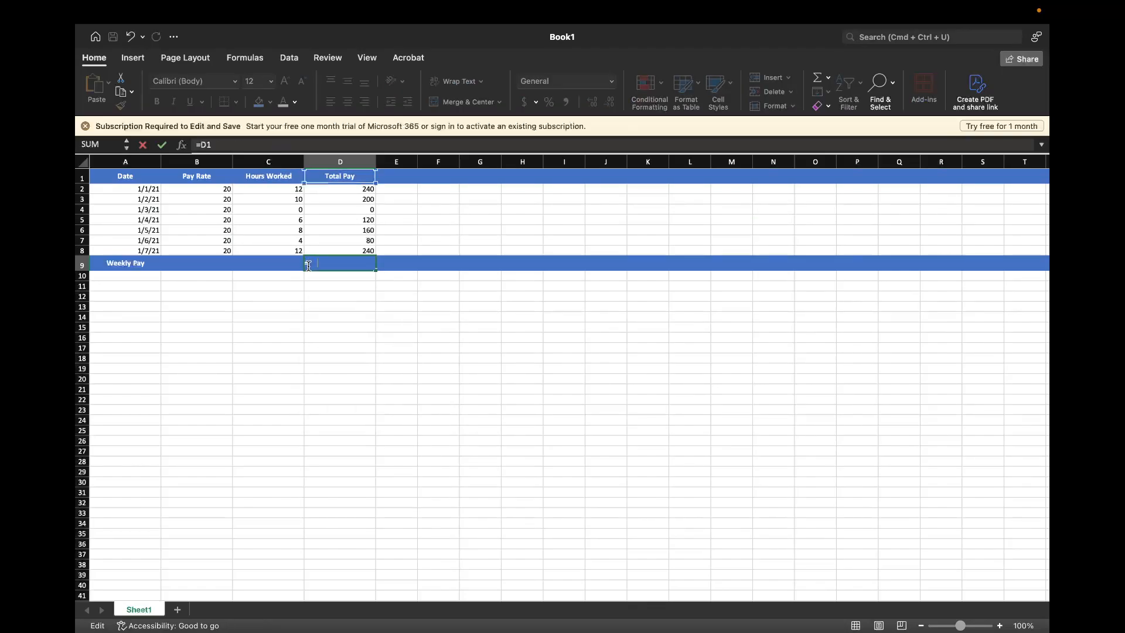
type("*c")
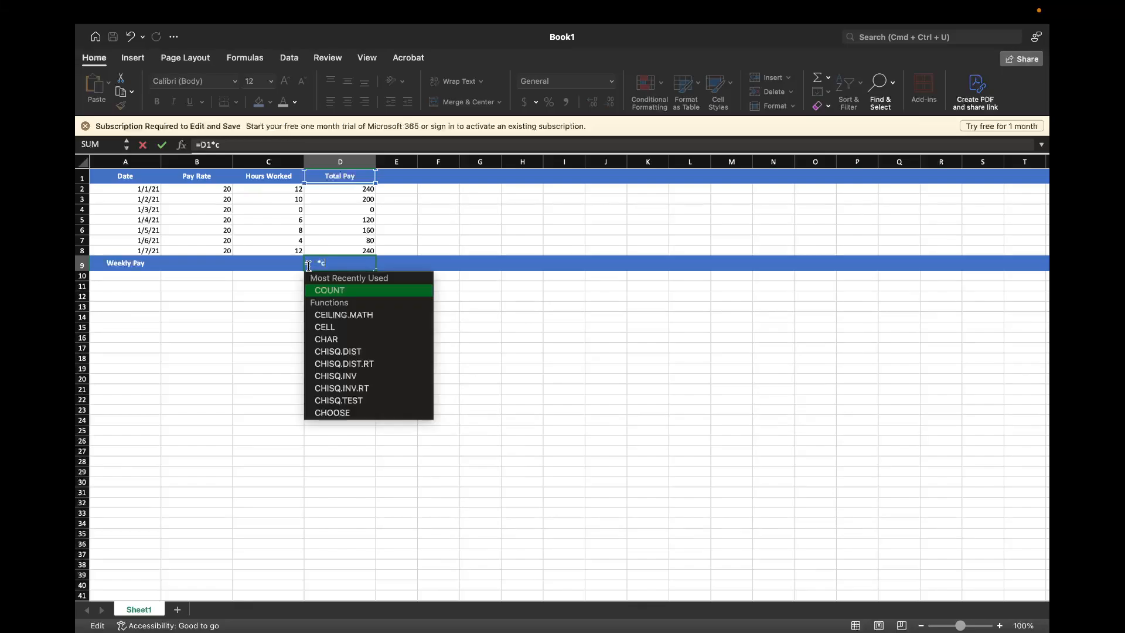
key("BackSpace")
type("c2")
key("Return")
Undo the three formula entries in D9 to empty the cell
left_click(351, 260)
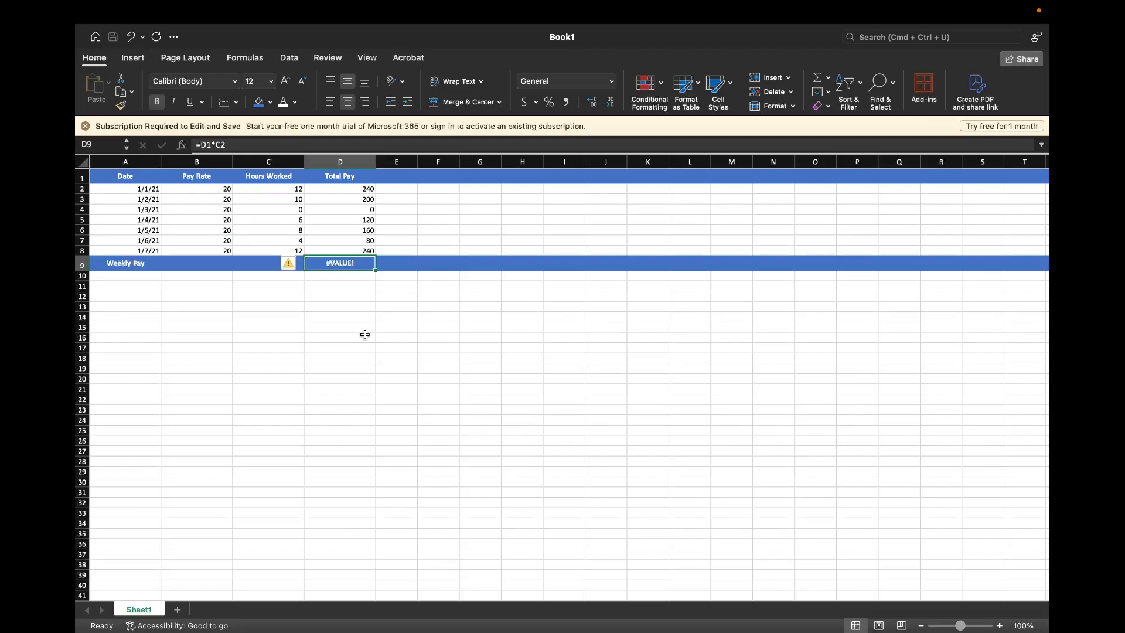
key("super+z")
key("super+z")
key("super+z")
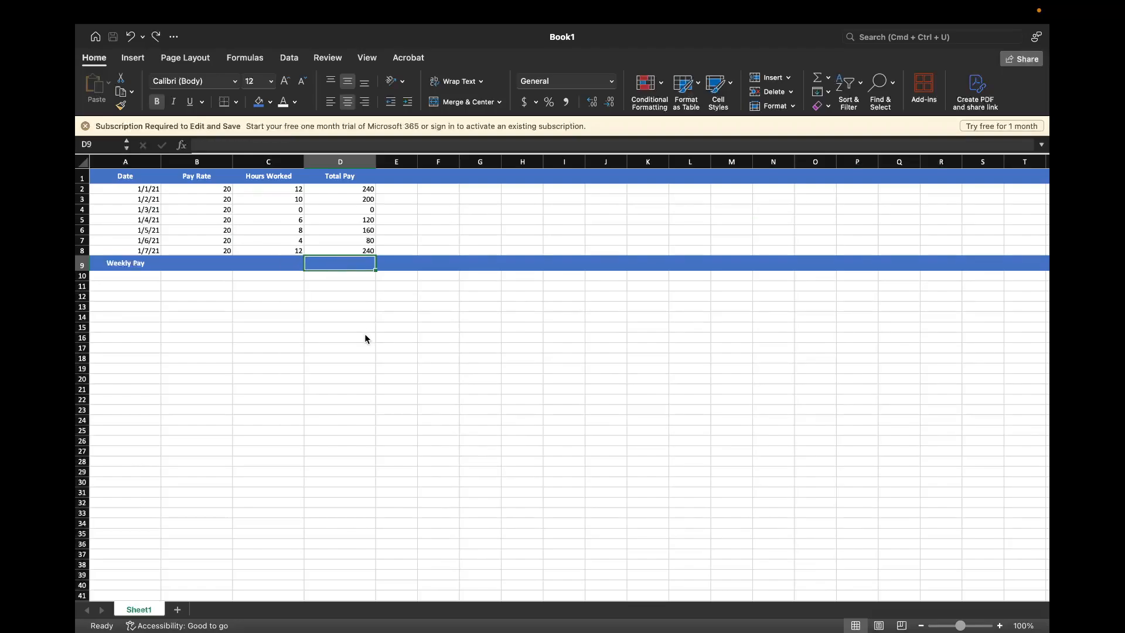
Enter the formula =SUM(D2,D3,D4,D5,D6,D7,D8) in cell D9 of the Weekly Pay row
type("=SUM")
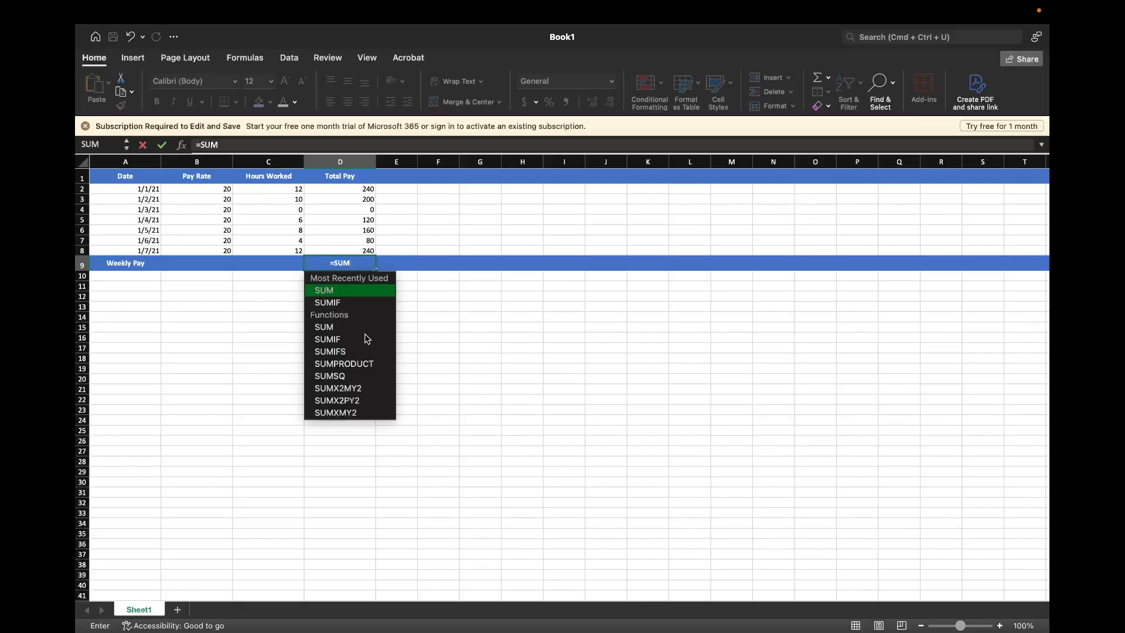
type("(")
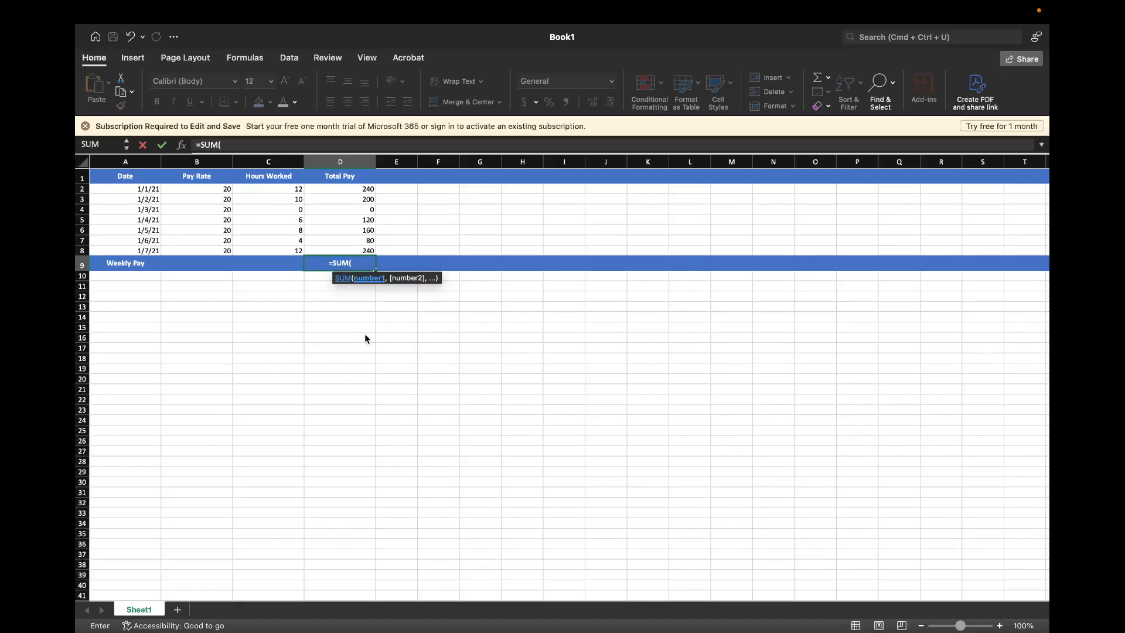
type("D")
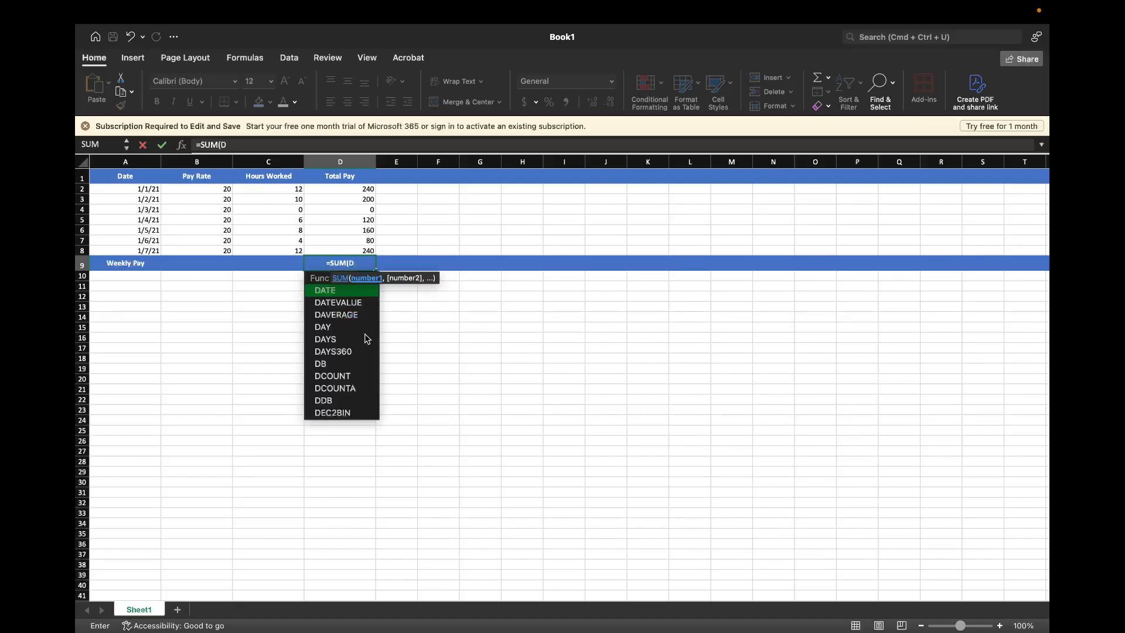
type("2,")
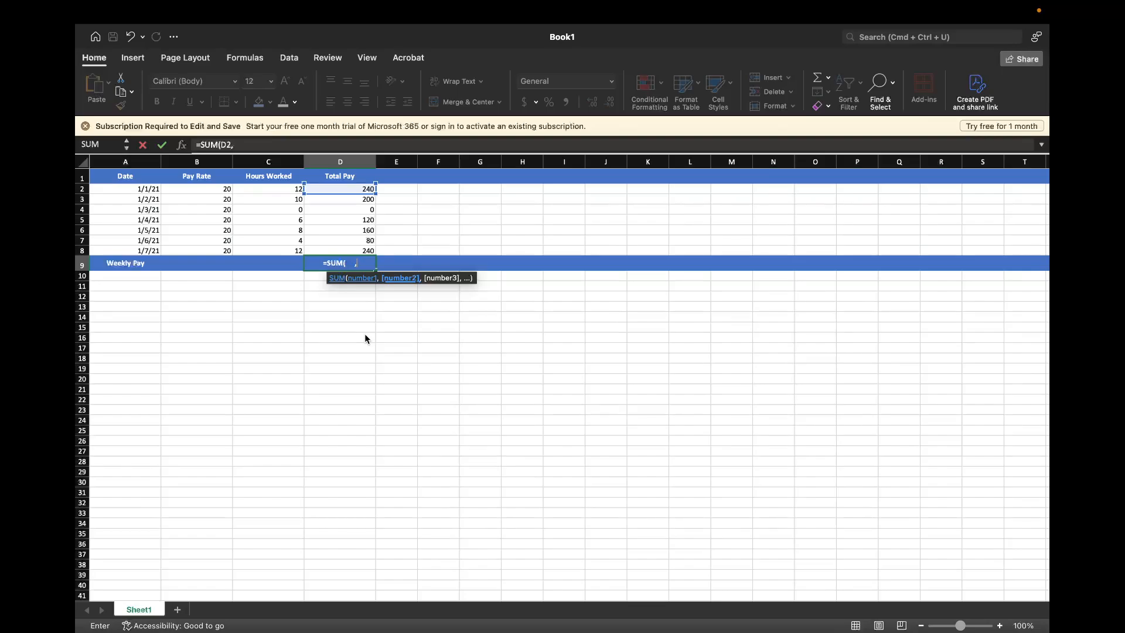
type("D3,")
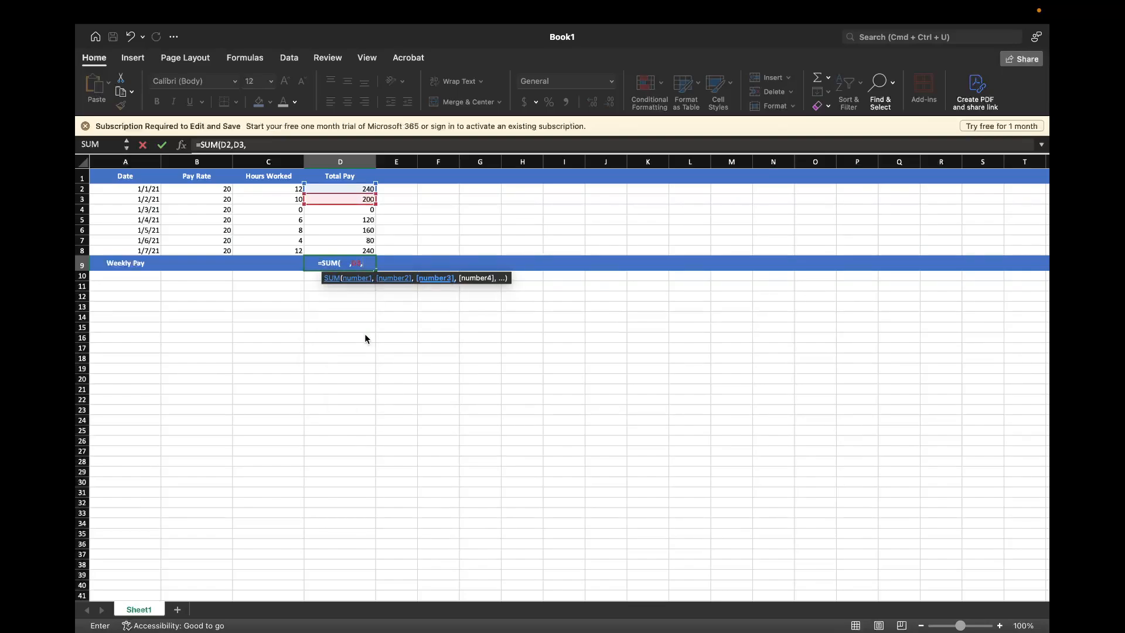
type("D4")
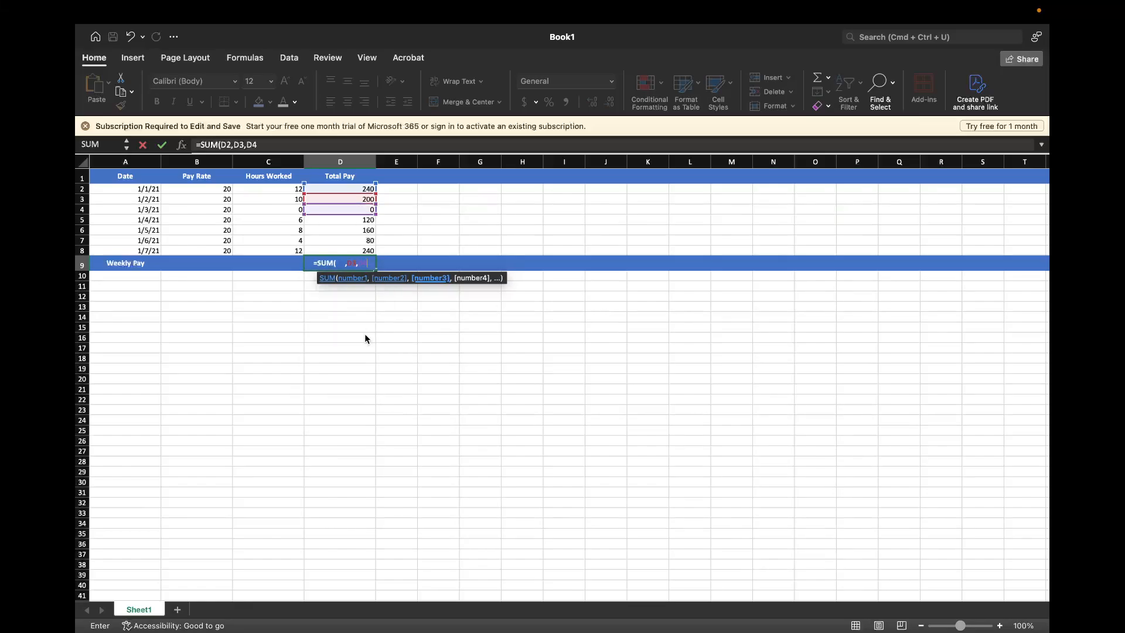
type(",D5")
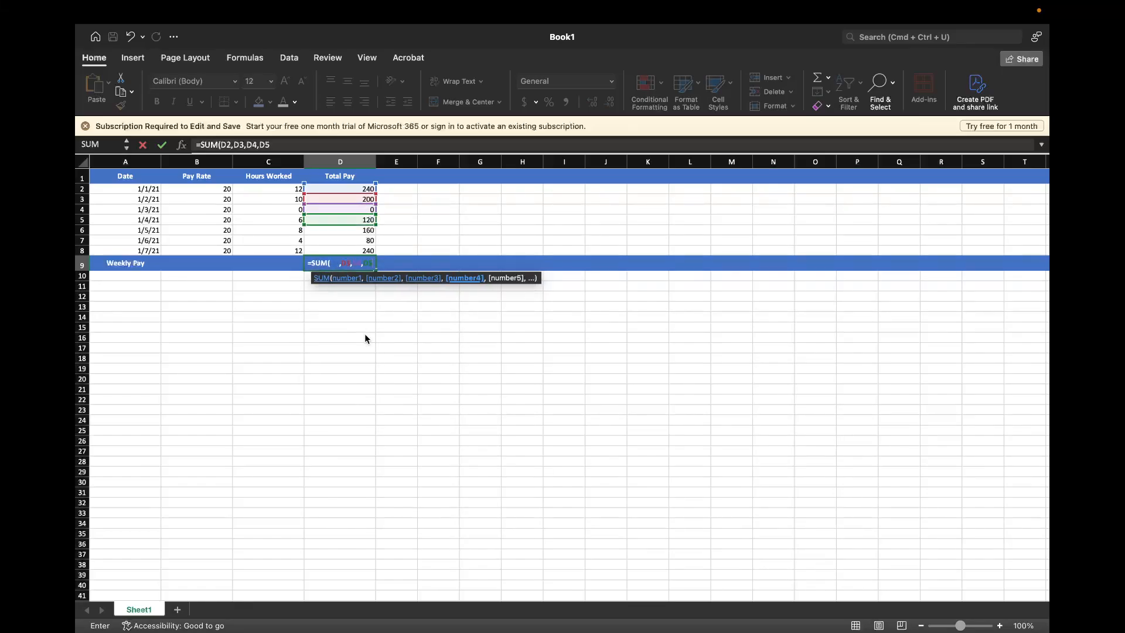
type(",D")
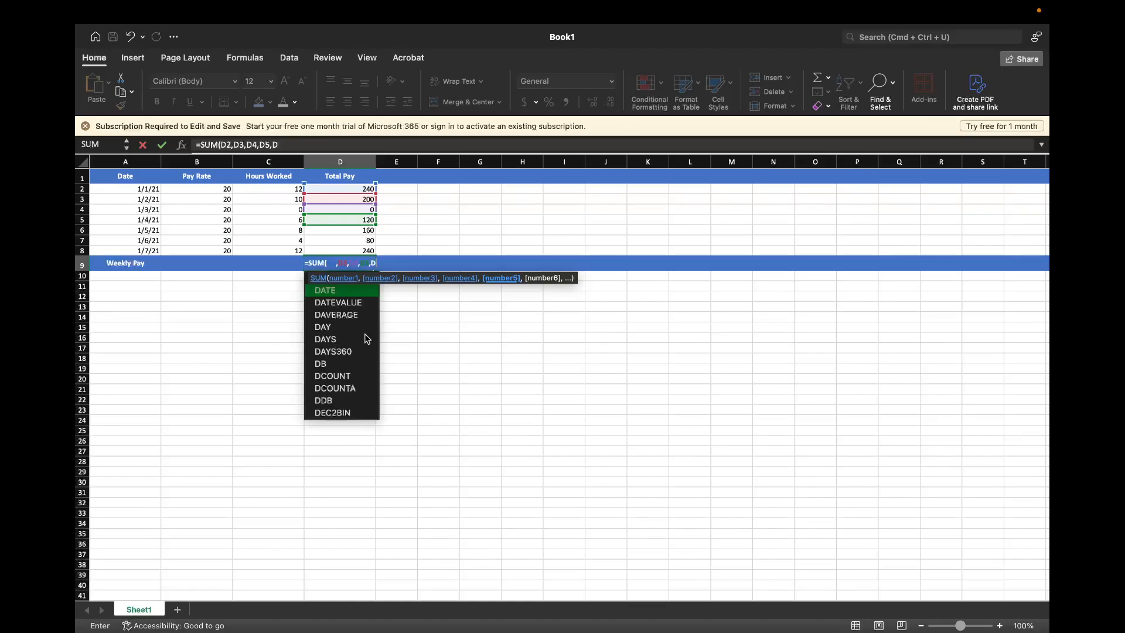
type("6,D7,")
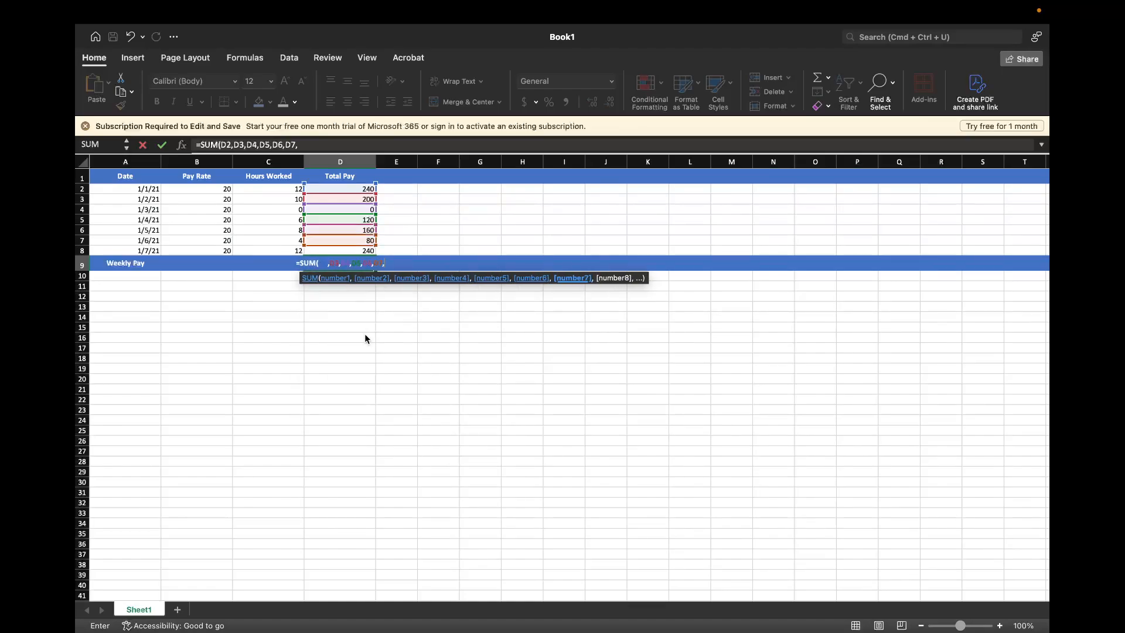
type("D8")
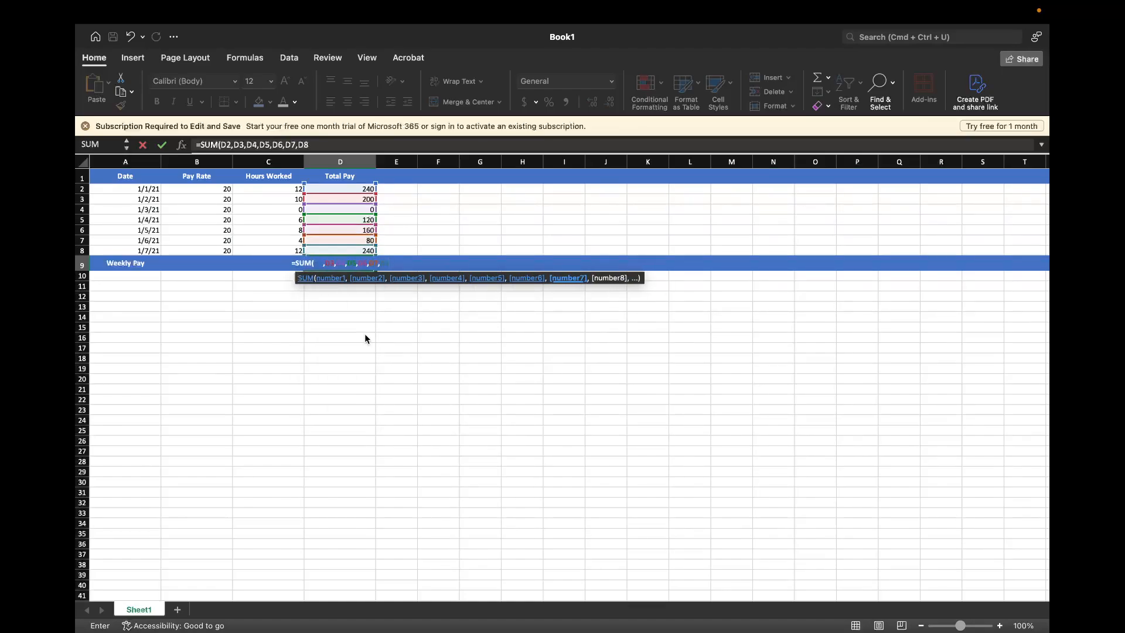
type(")")
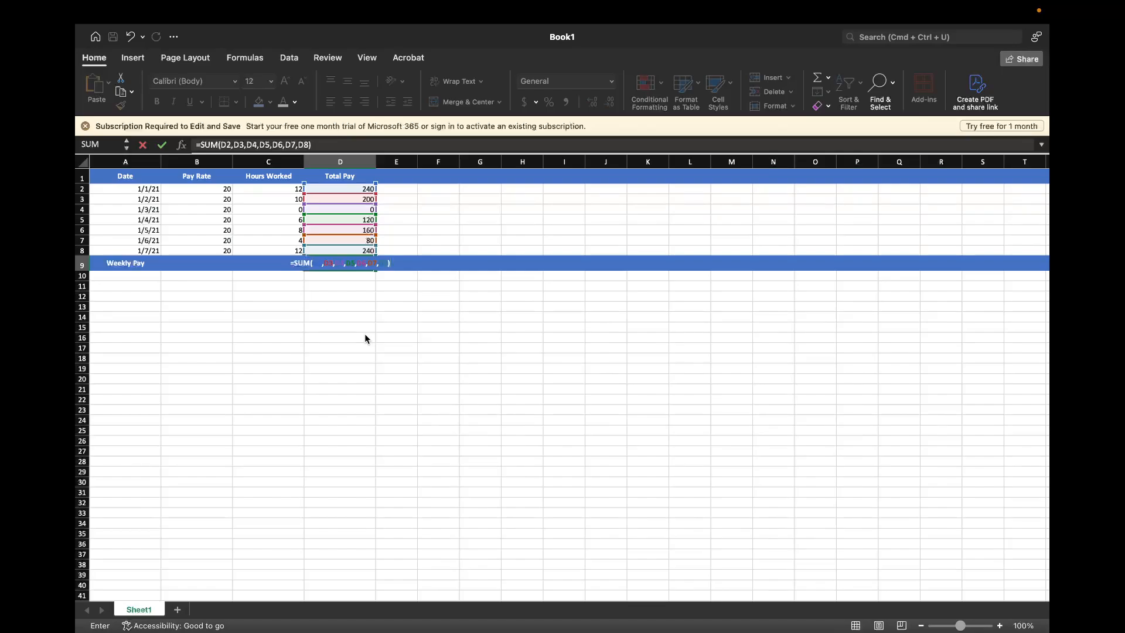
key("Return")
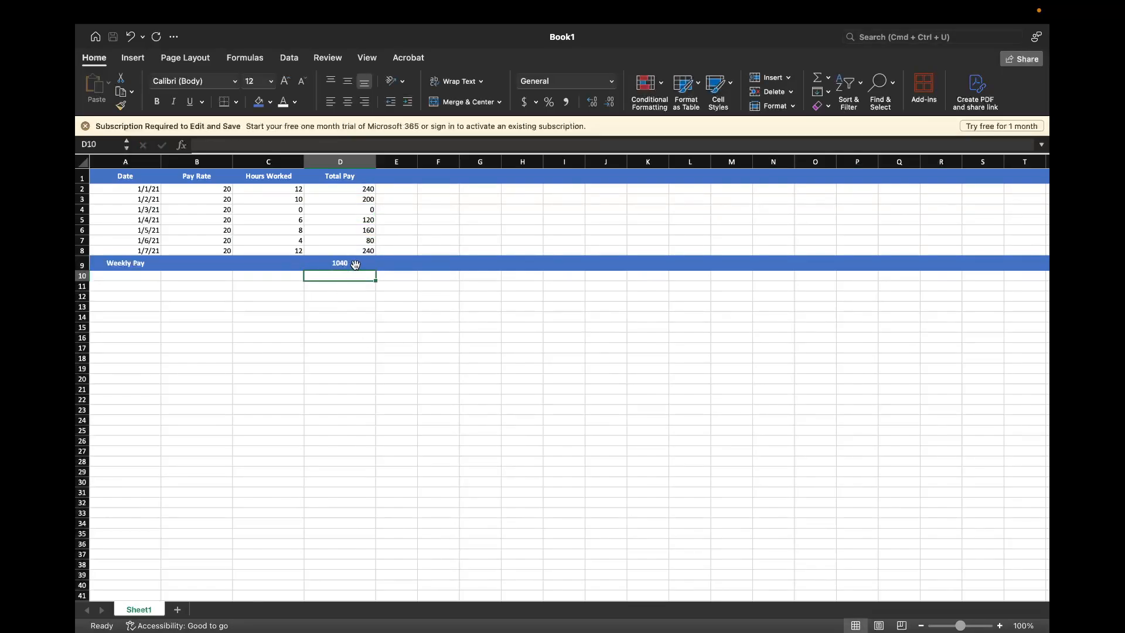
Replace the cell-by-cell sum in D9 with the range formula =SUM(D2:D8)
left_click(355, 264)
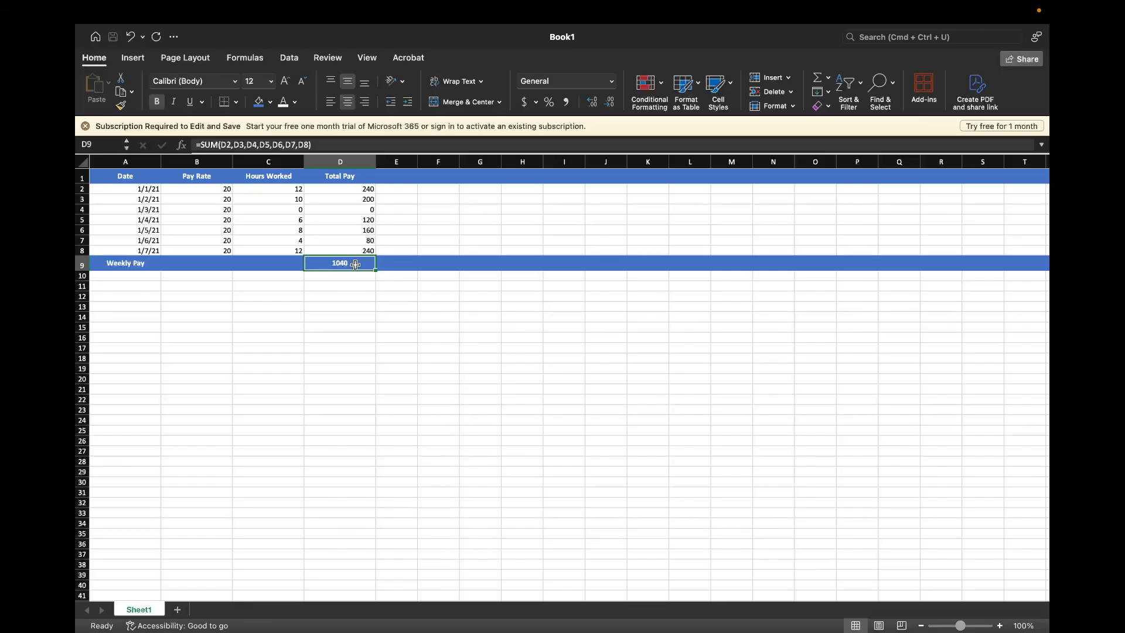
key("Delete")
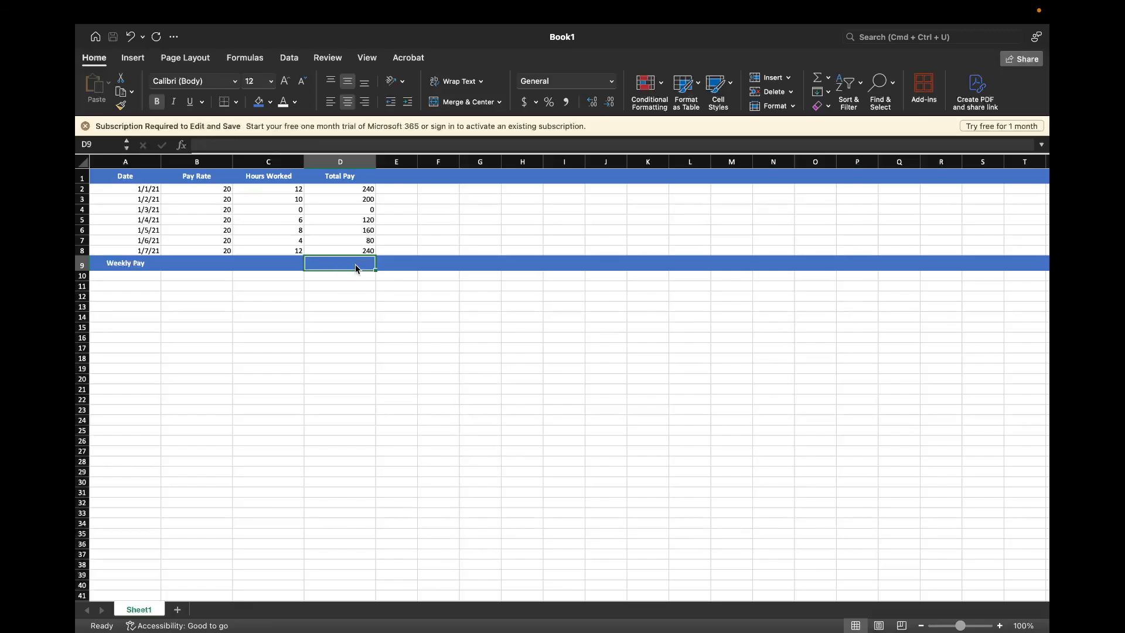
type("=SU")
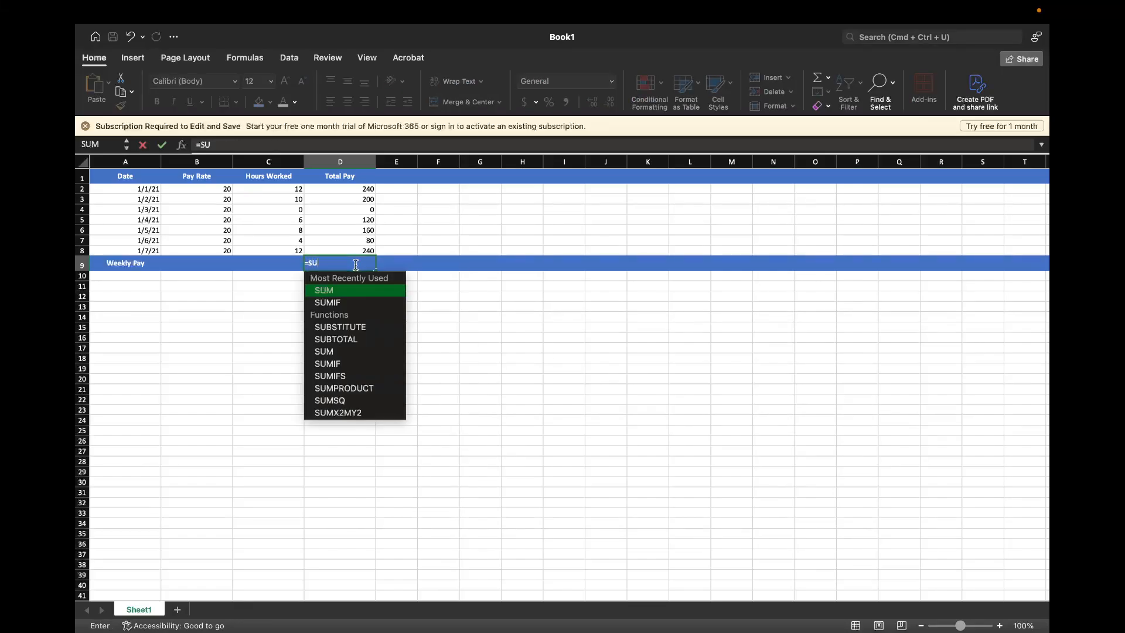
type("M(")
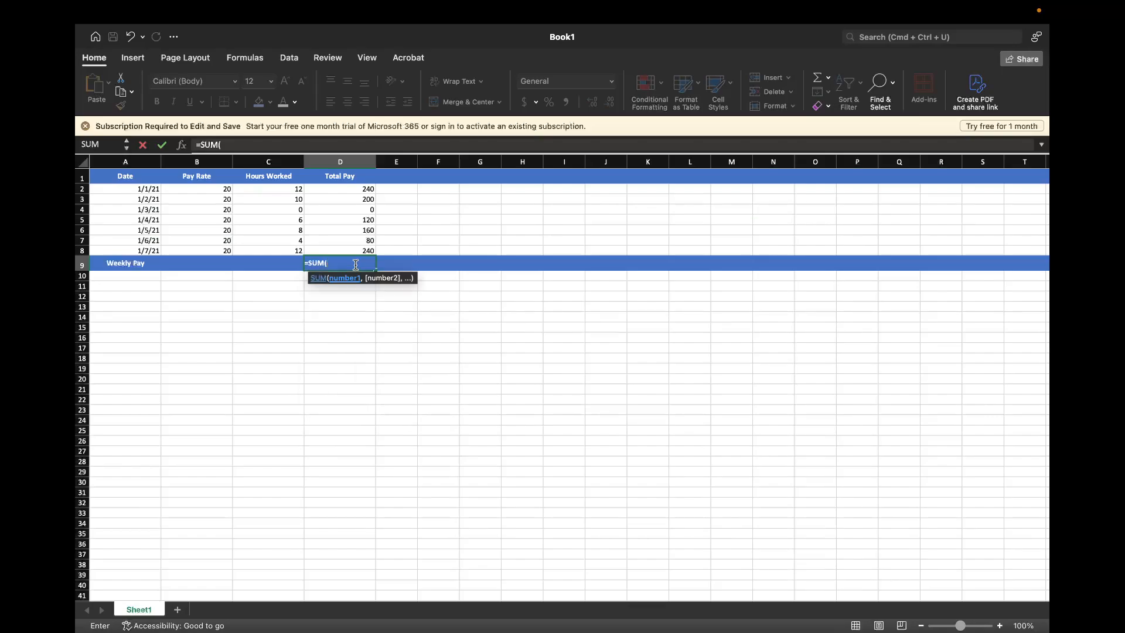
left_click(344, 192)
left_click_drag(345, 192, 348, 246)
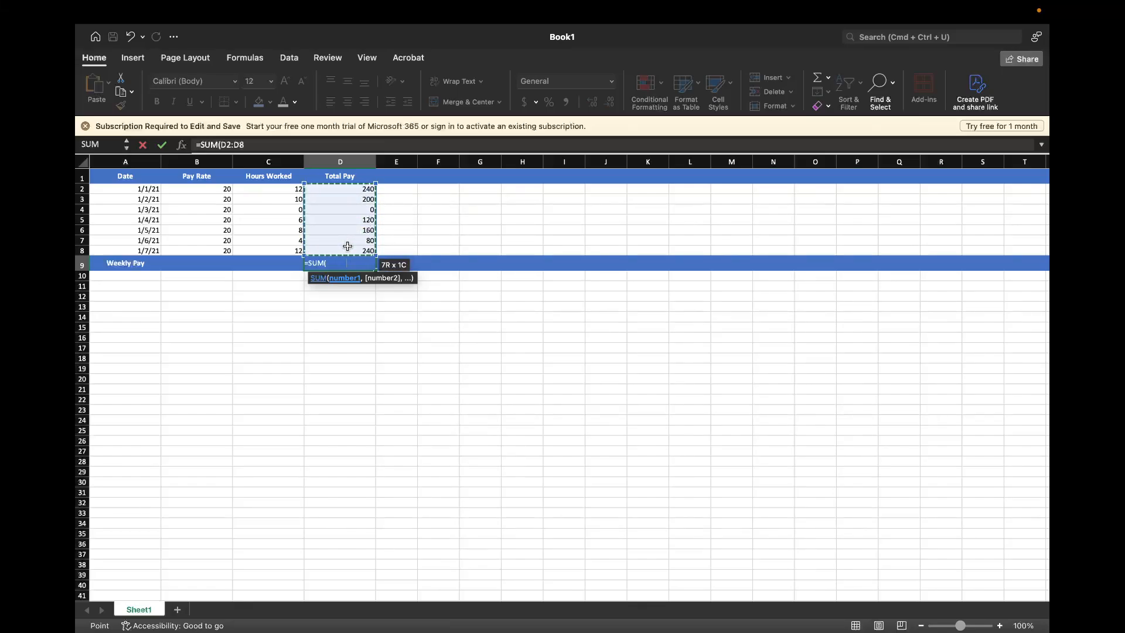
key("Return")
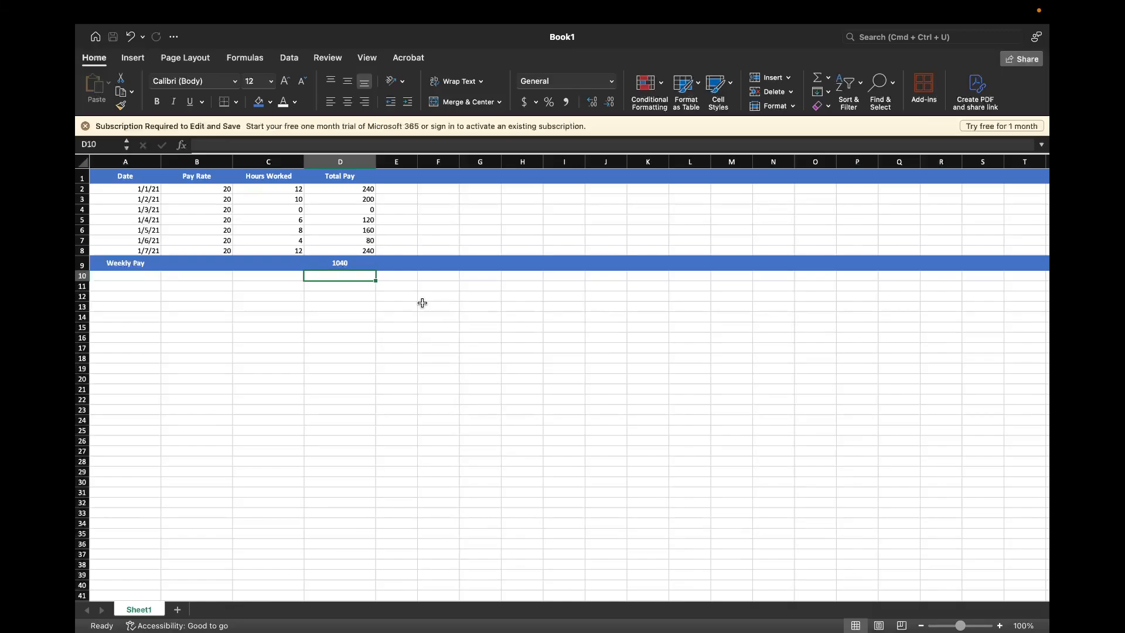
Fill the Total Pay formula =B2*C2 from cell D2 down through D8
left_click(362, 200)
left_click(352, 213)
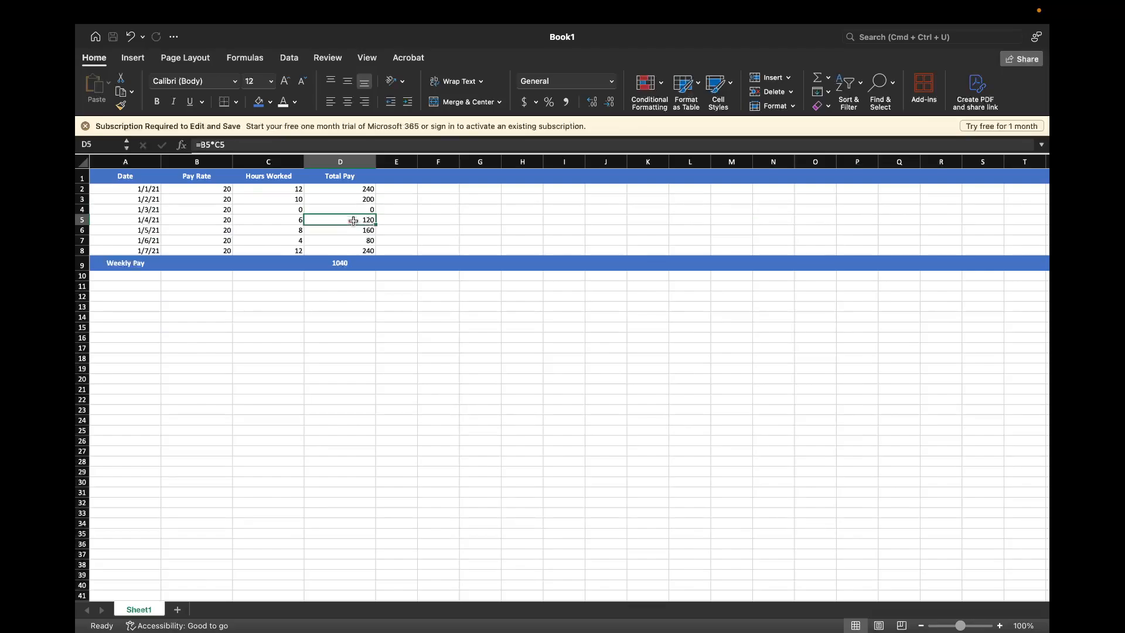
left_click(353, 189)
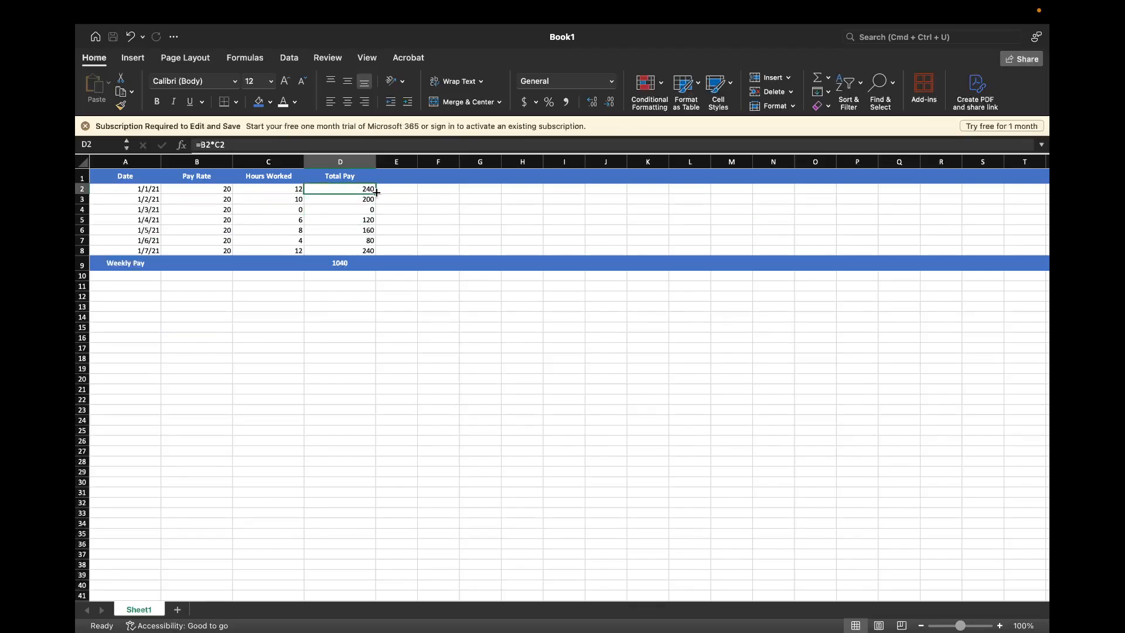
left_click_drag(374, 191, 371, 251)
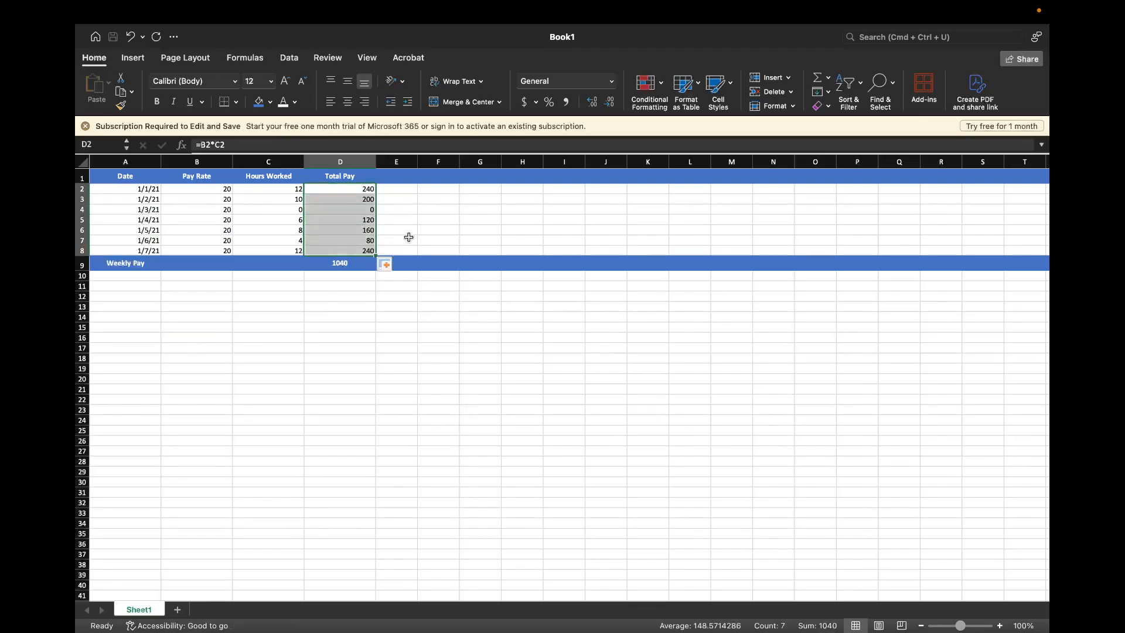
left_click(411, 235)
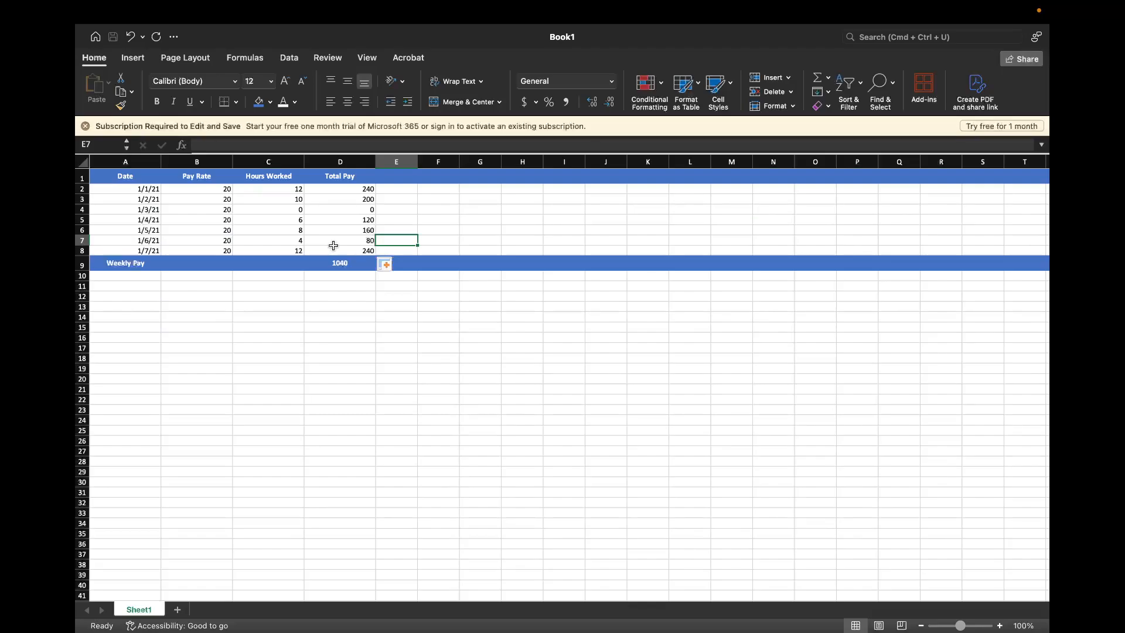
Apply the Currency number format to the Pay Rate values B2:B8, the Total Pay values D2:D8 and the Weekly Pay total in D9
left_click(339, 191)
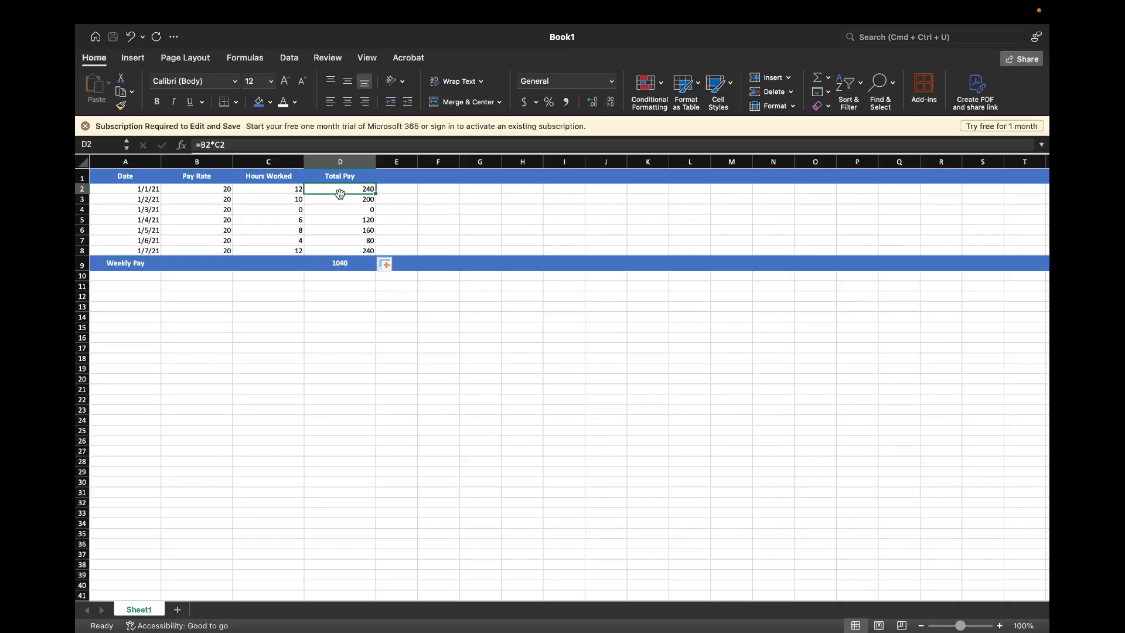
left_click(221, 189)
left_click(339, 261)
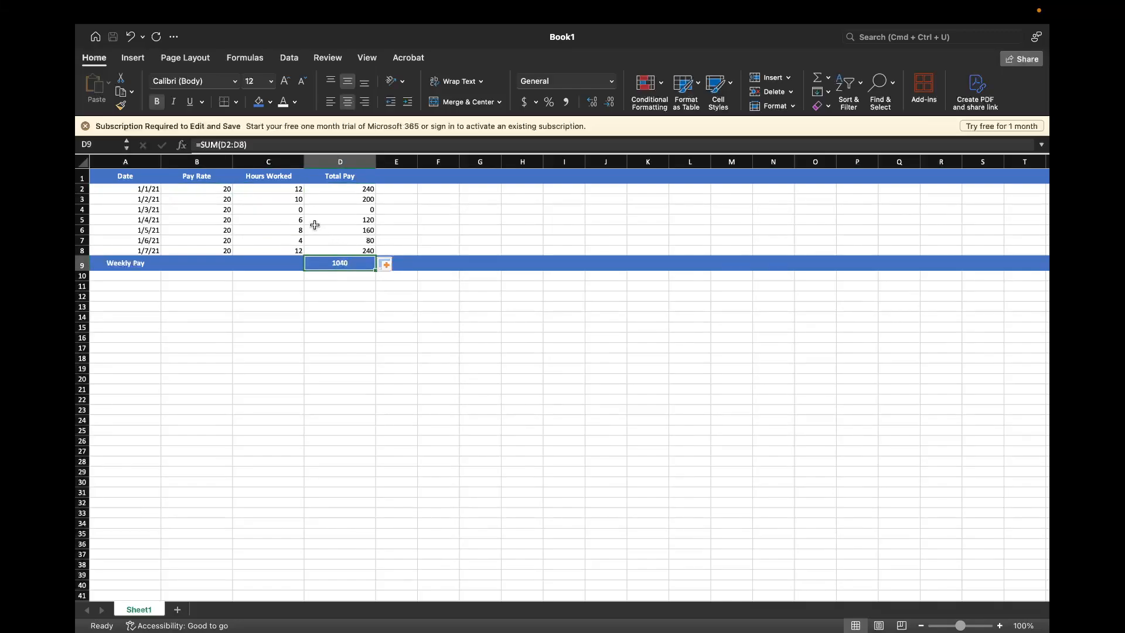
left_click_drag(208, 189, 219, 247)
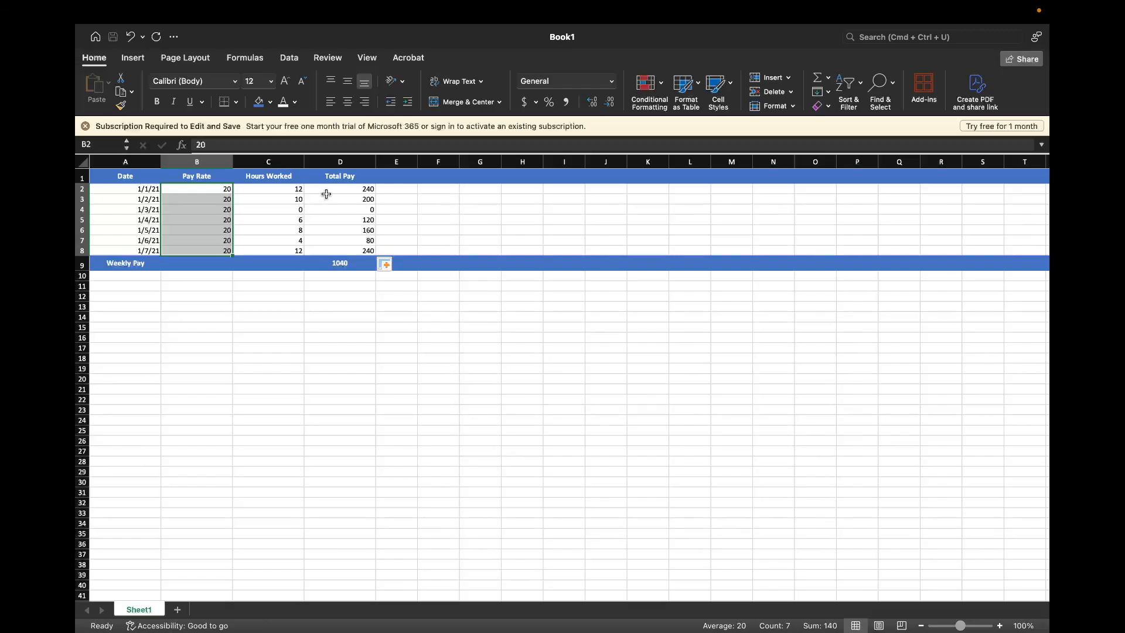
left_click_drag(328, 188, 336, 249)
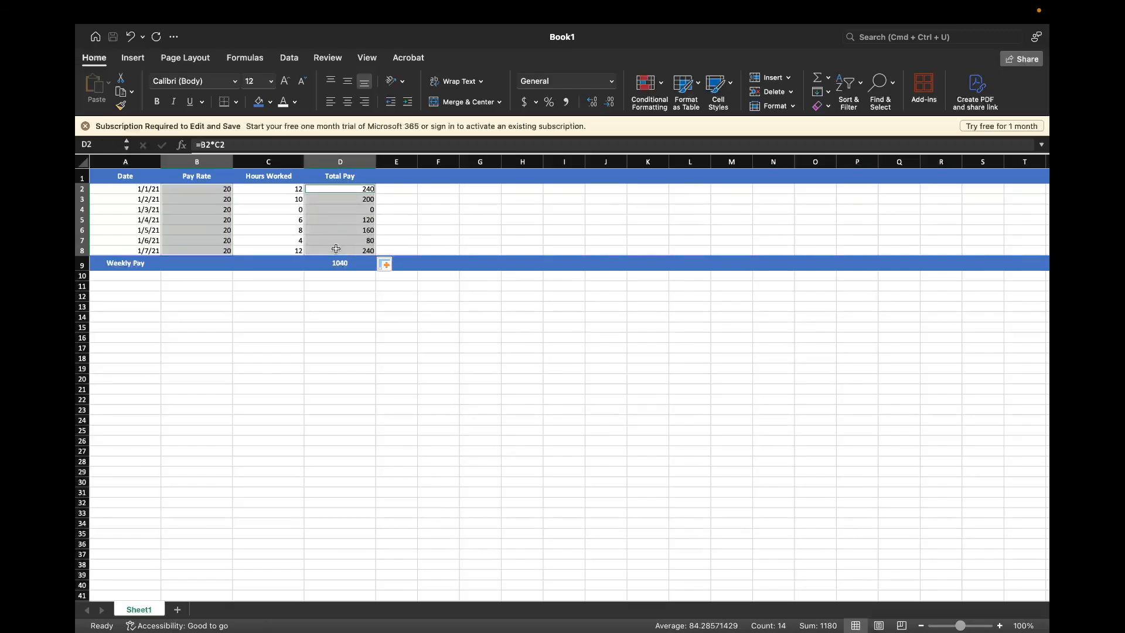
left_click(332, 263, "super")
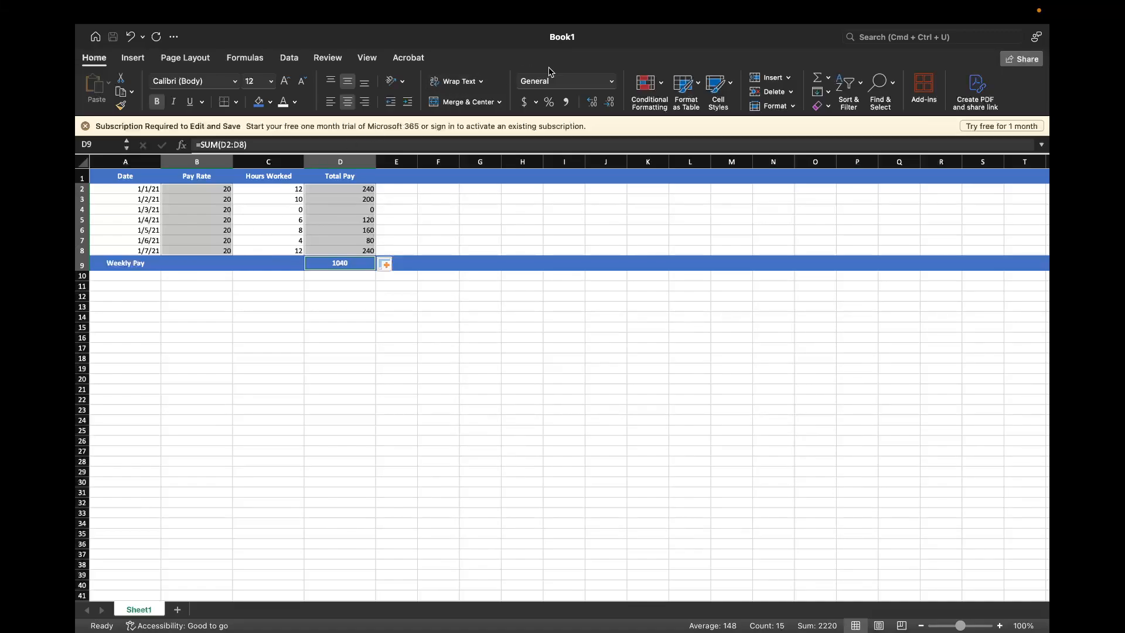
left_click(548, 86)
left_click(612, 82)
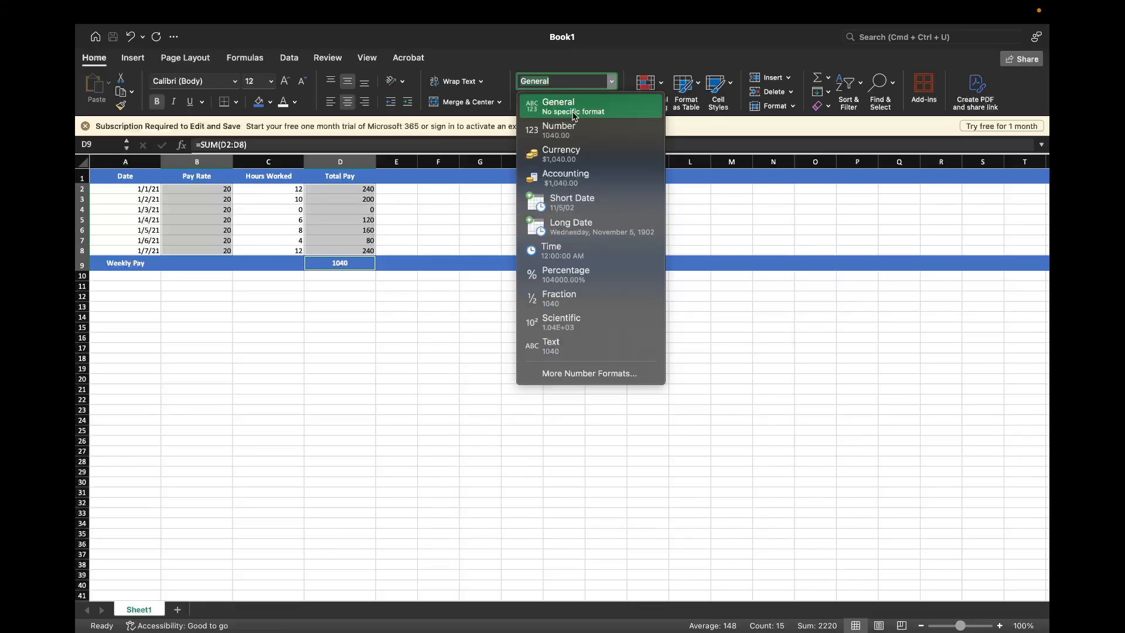
left_click(566, 155)
left_click(490, 199)
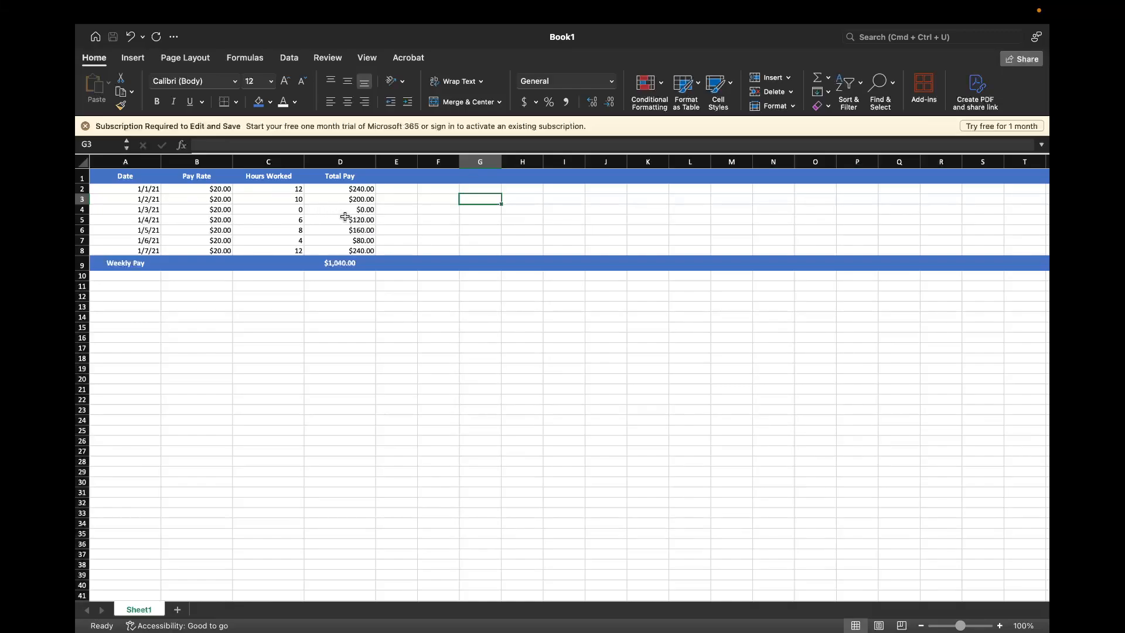
Check which number format is assigned to the first date in cell A2
left_click(141, 189)
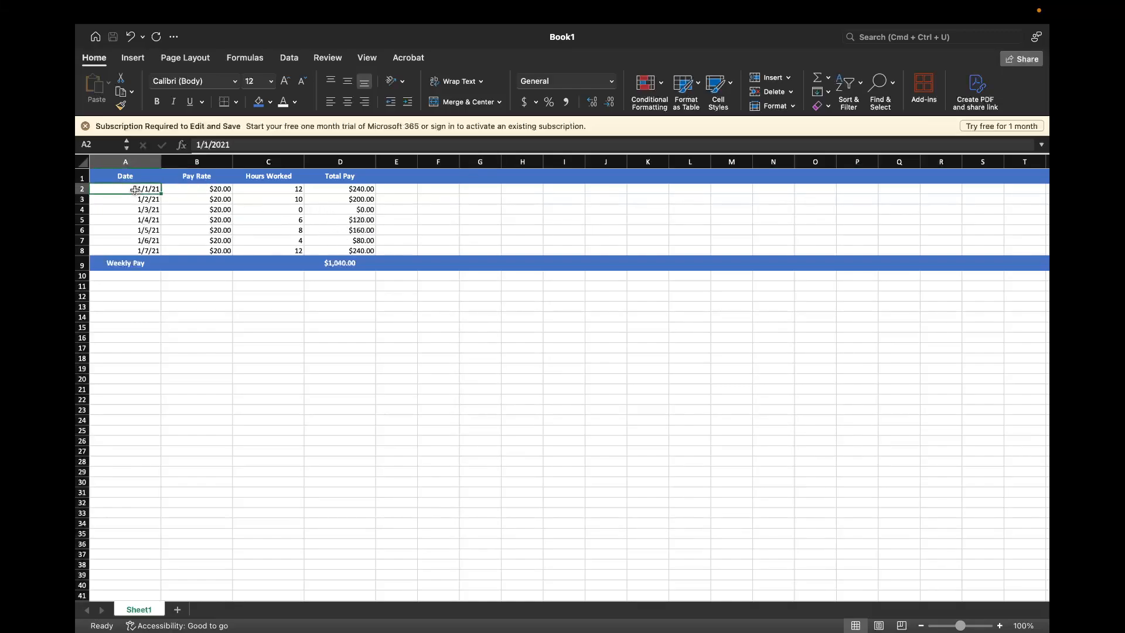
left_click(539, 82)
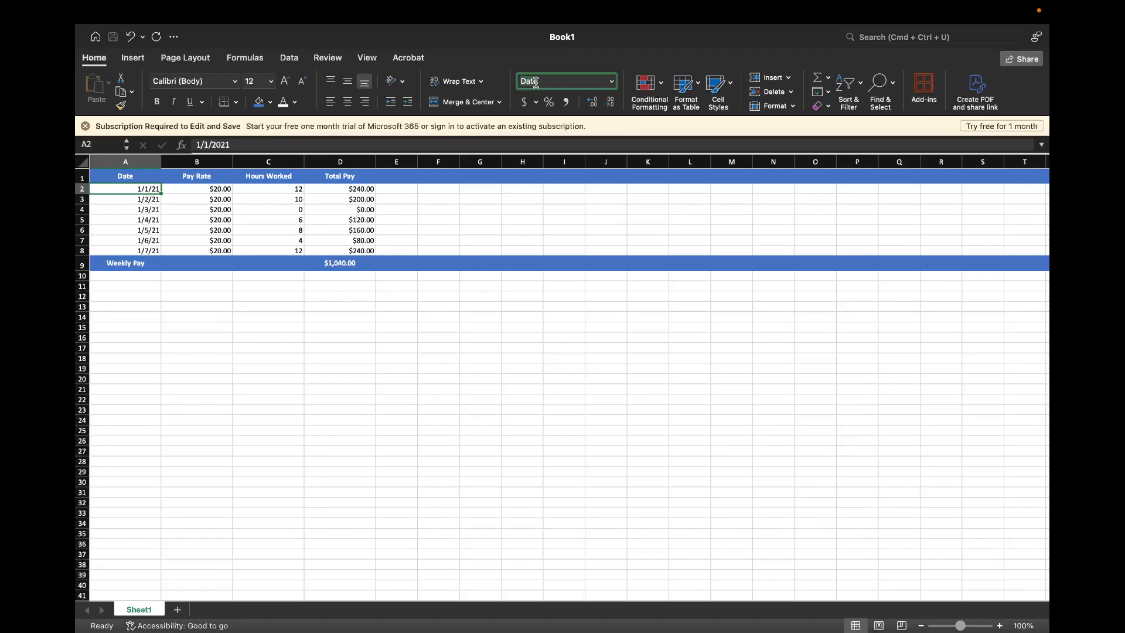
left_click(478, 295)
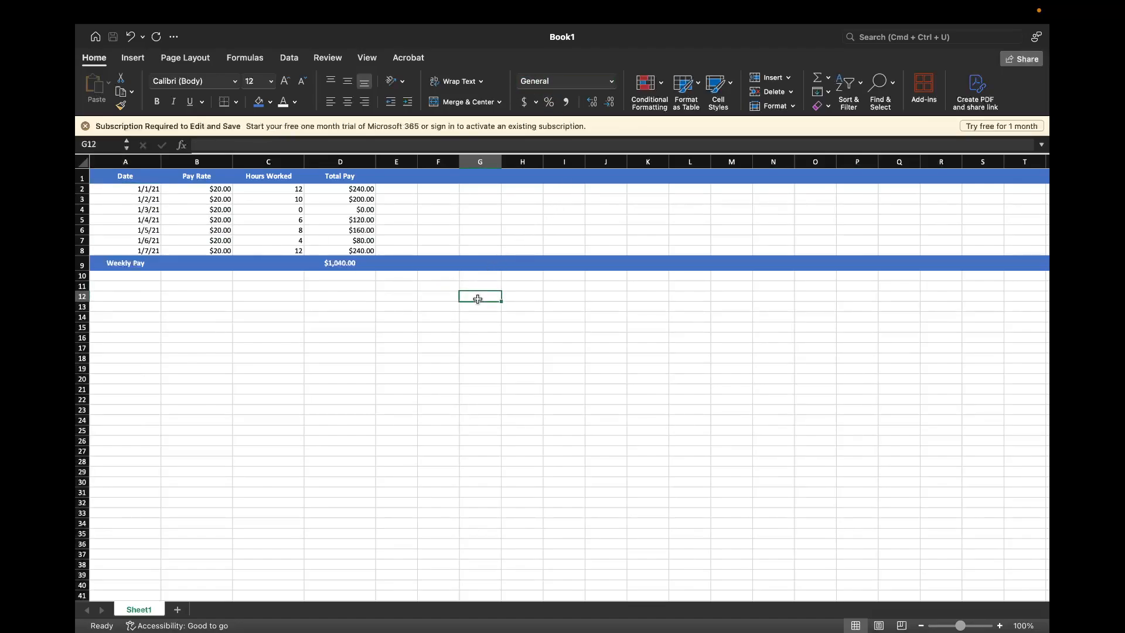